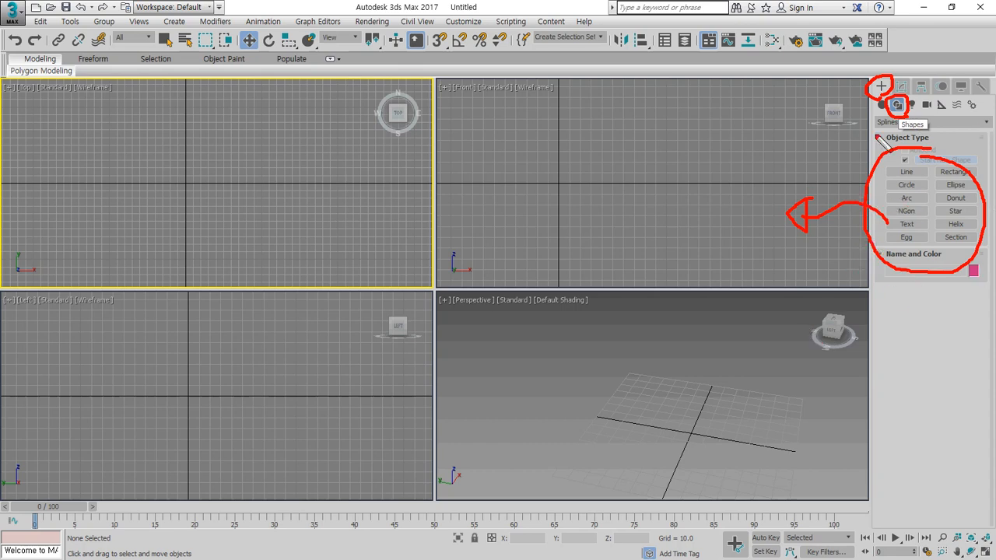
Show the spline shape creation options and maximize the Top viewport
click(901, 87)
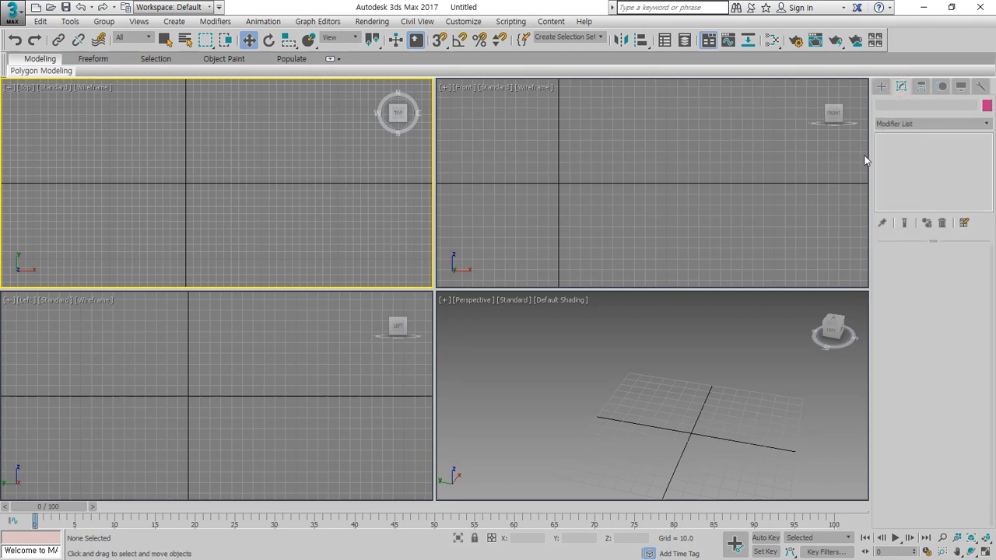
click(880, 86)
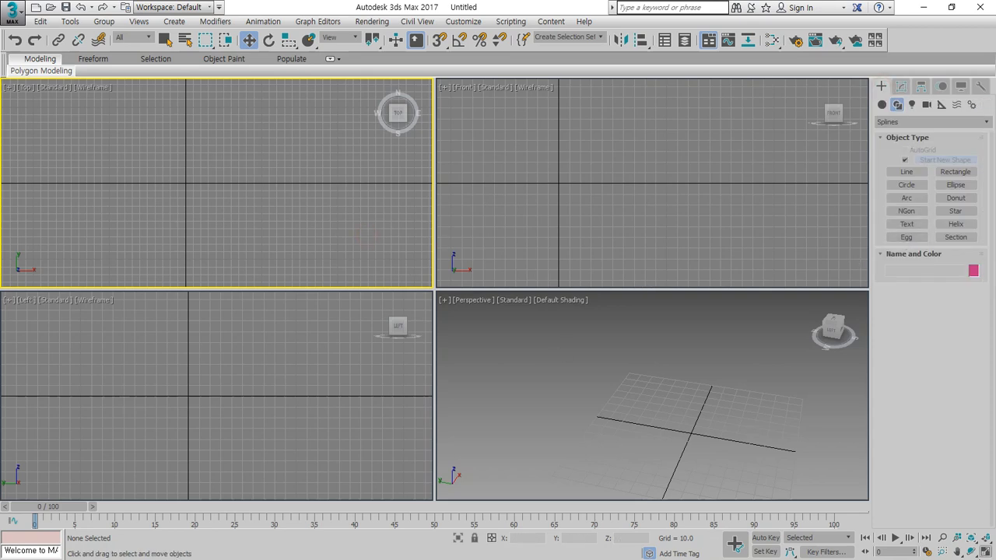
click(986, 549)
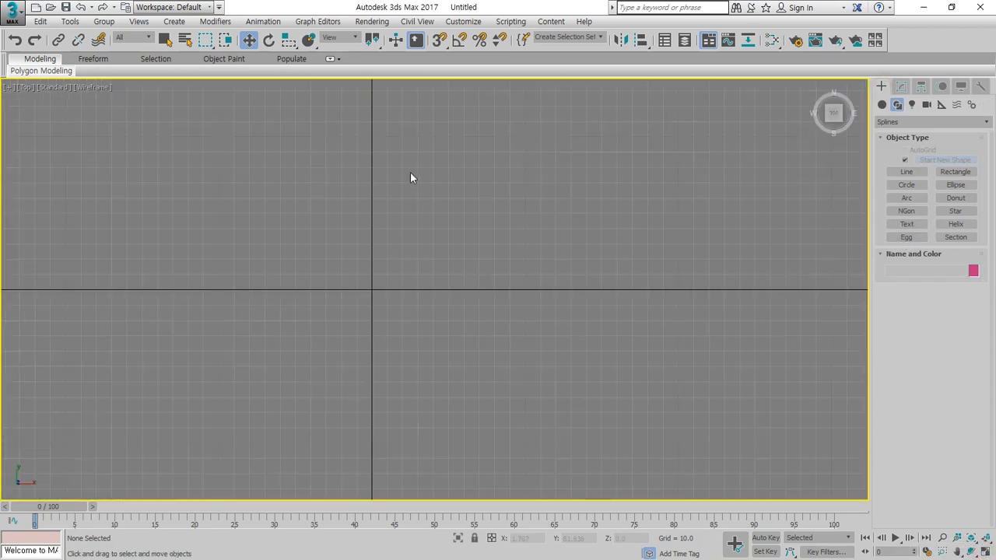
Draw an open line of straight segments with five vertices, from the upper-left quadrant across to just beyond the vertical axis
click(907, 171)
click(200, 158)
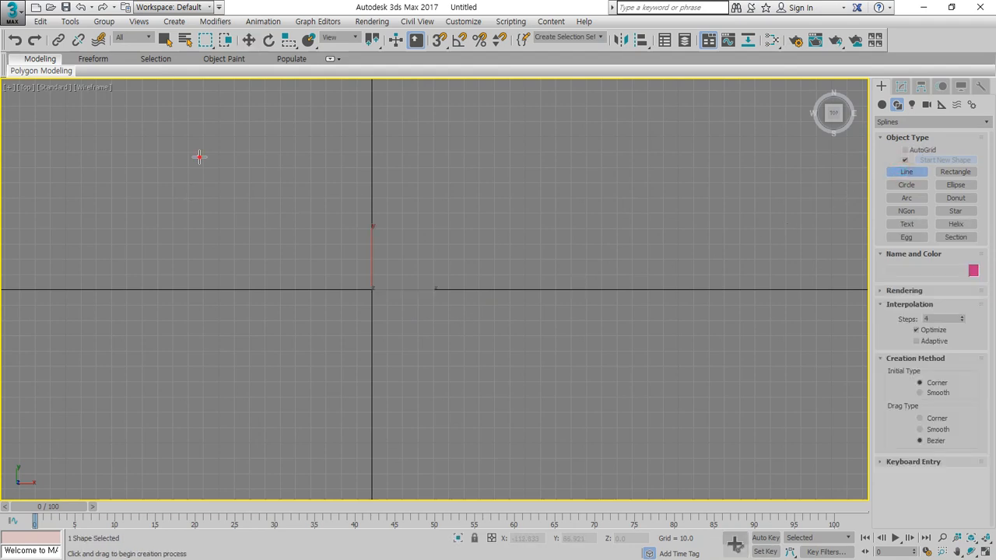
click(213, 408)
click(355, 350)
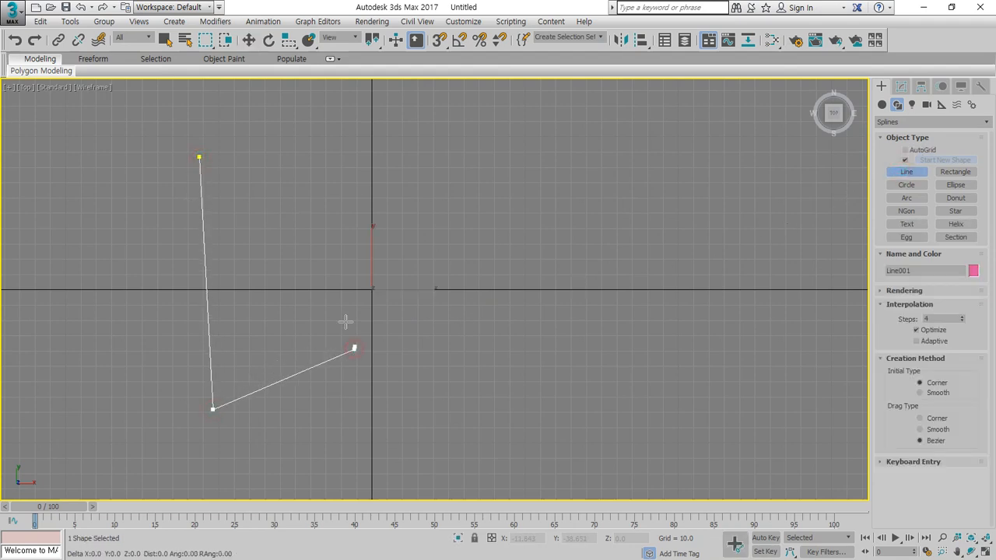
click(338, 220)
click(464, 220)
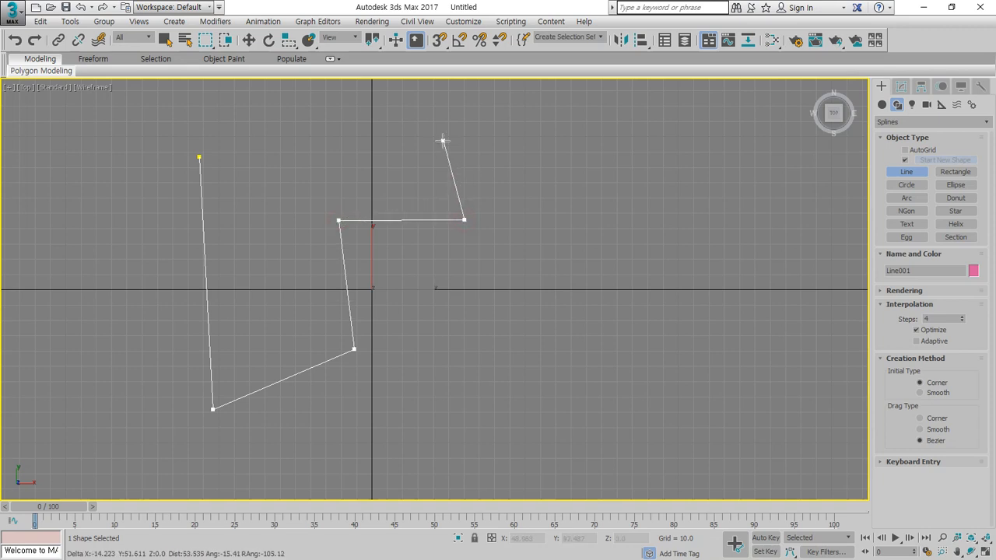
click(386, 144)
right_click(386, 144)
mouse_move(218, 176)
mouse_down()
mouse_move(184, 175)
mouse_move(217, 145)
mouse_move(215, 177)
mouse_up()
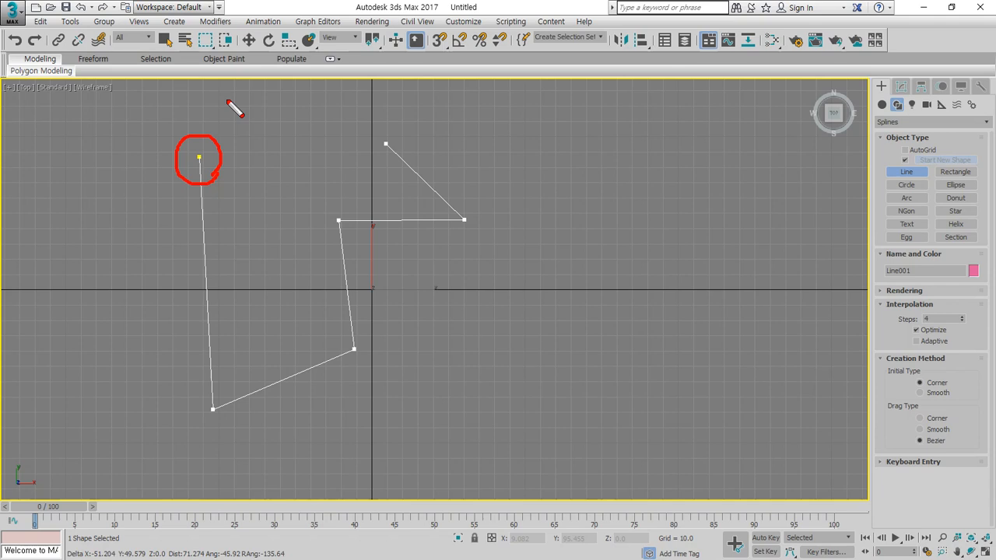
right_click(312, 141)
Draw a closed six-vertex line with smooth Bezier curves in the area beside the open line and close the spline
click(507, 184)
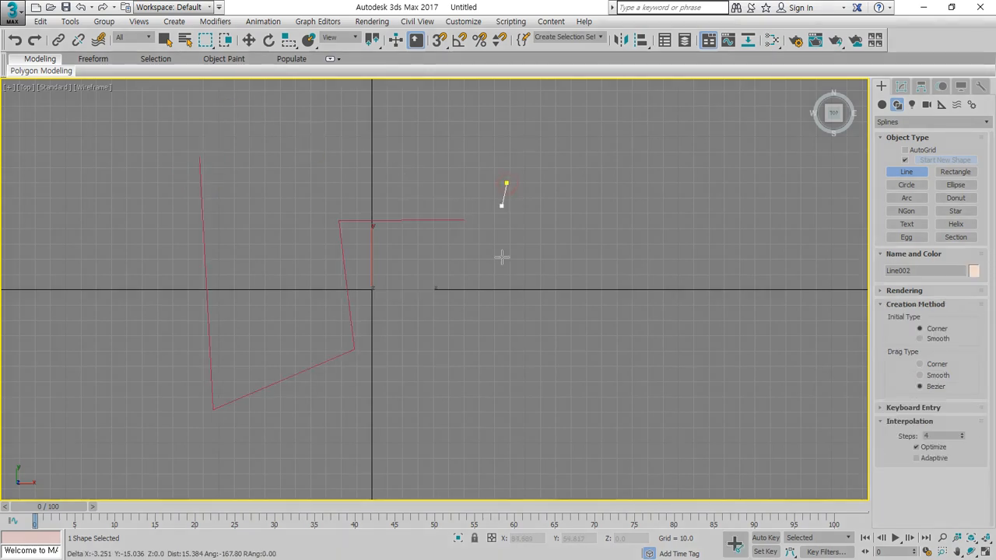
drag(503, 332, 537, 363)
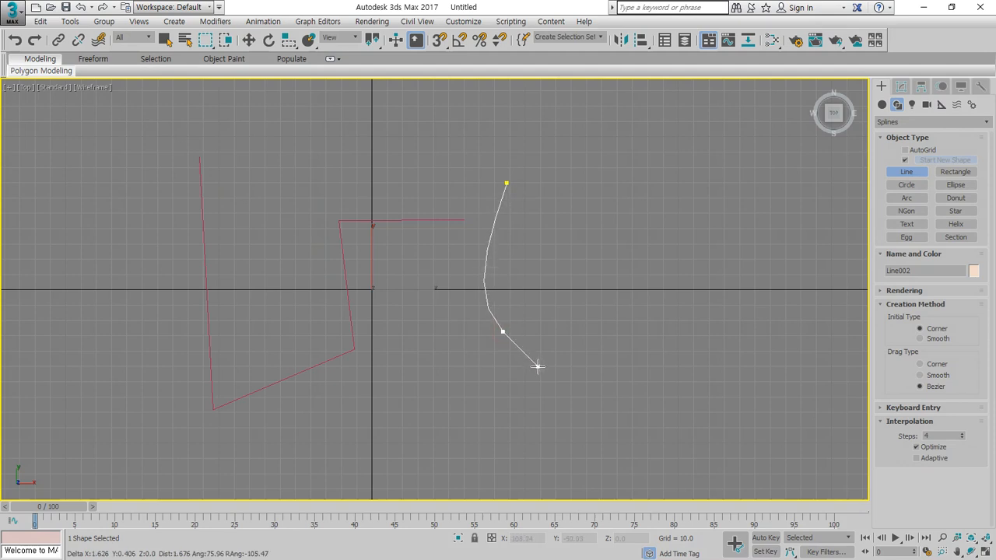
drag(643, 320, 677, 333)
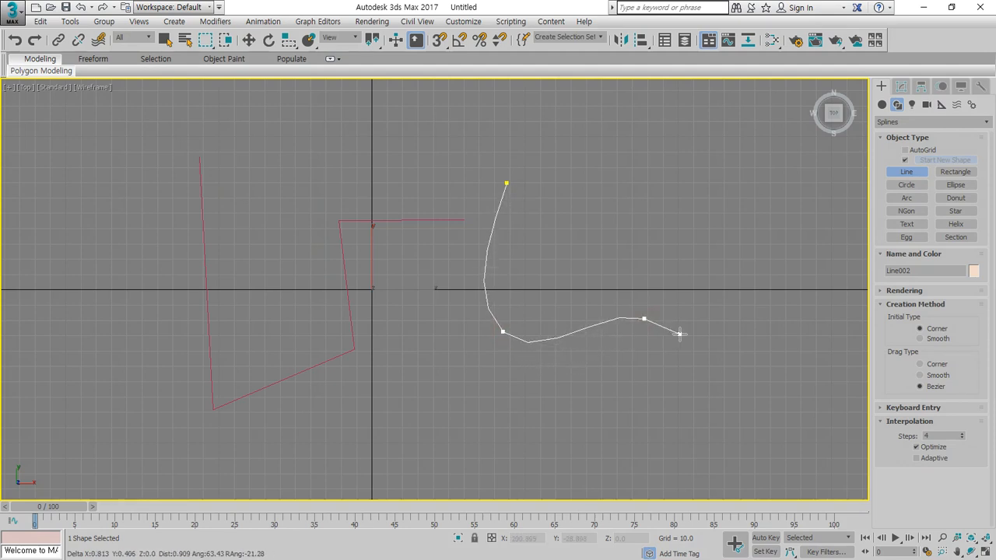
drag(751, 262, 732, 200)
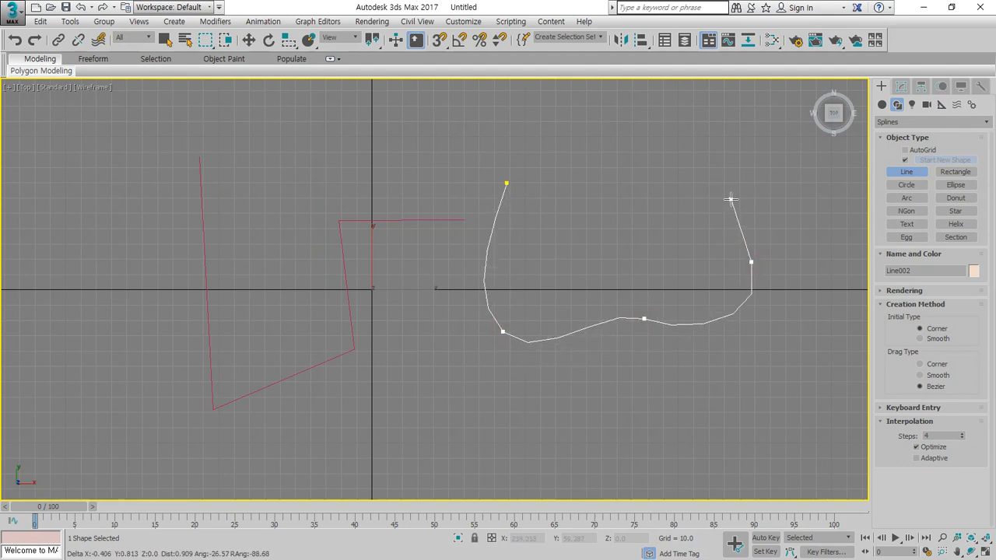
drag(634, 159, 600, 207)
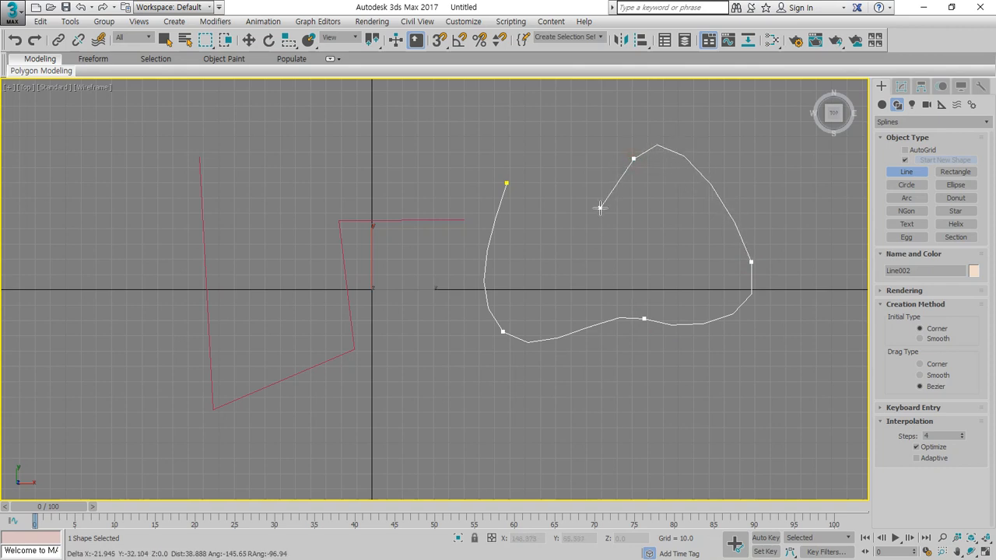
click(548, 129)
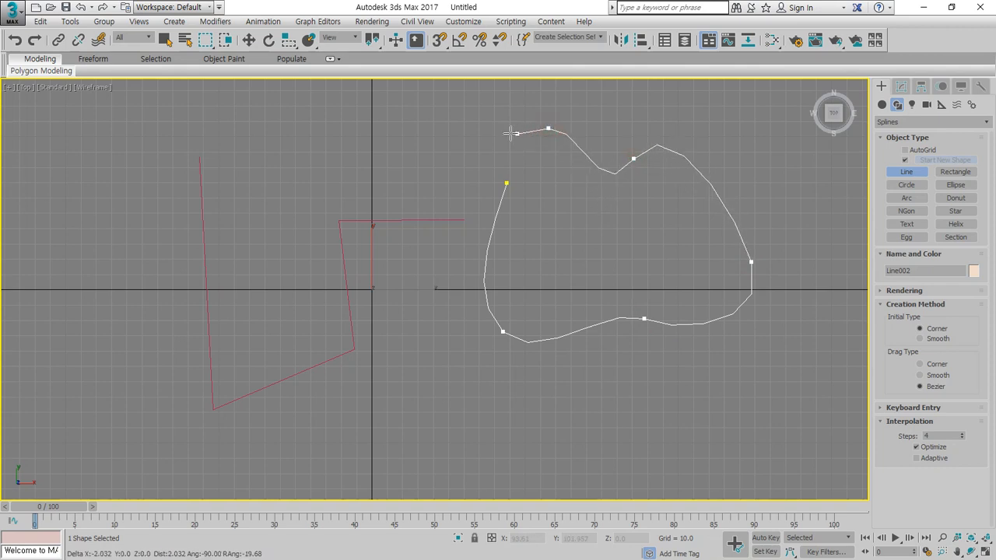
click(506, 184)
click(495, 333)
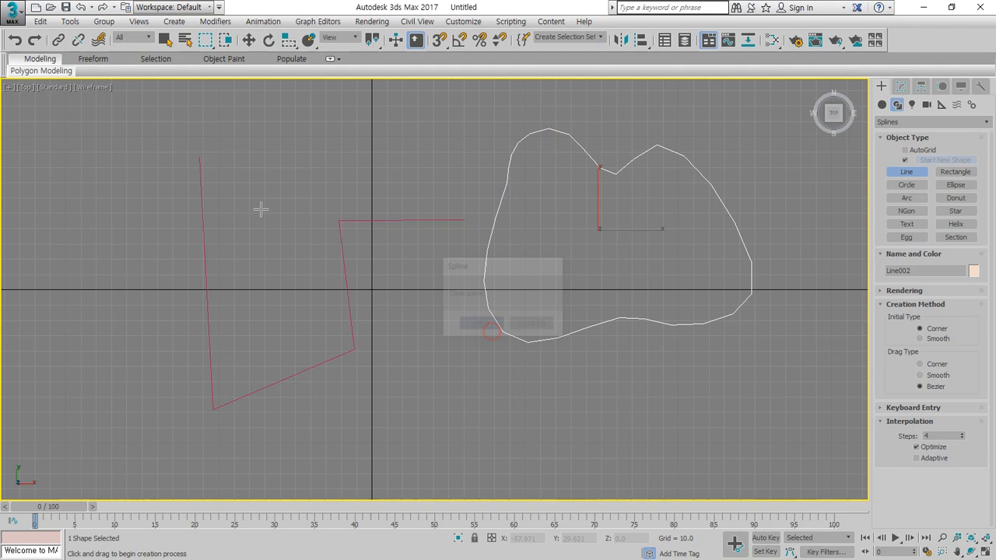
Start a curved line over the open straight-segment line, making its curves meet at sharp points to form two narrow peaks
click(233, 172)
drag(261, 299, 296, 331)
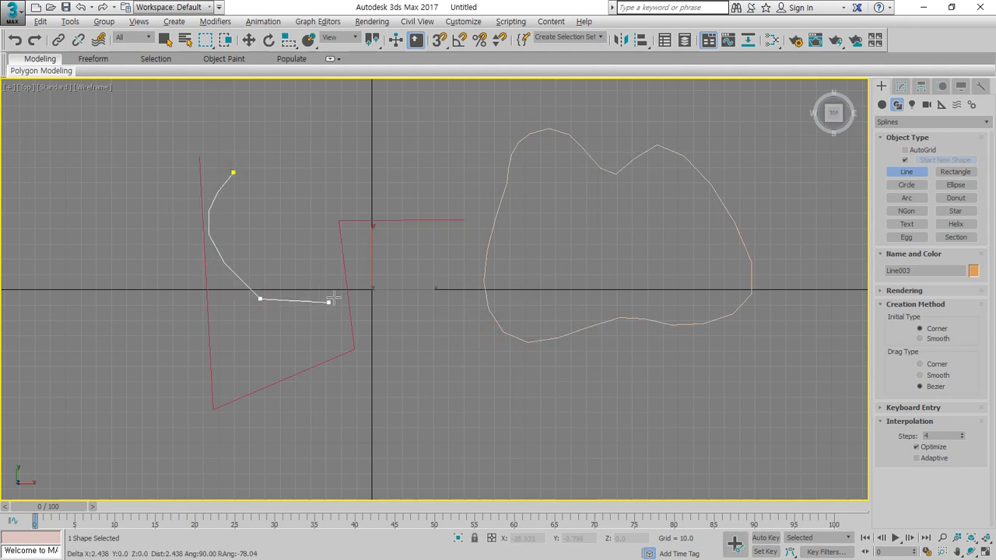
key(alt)
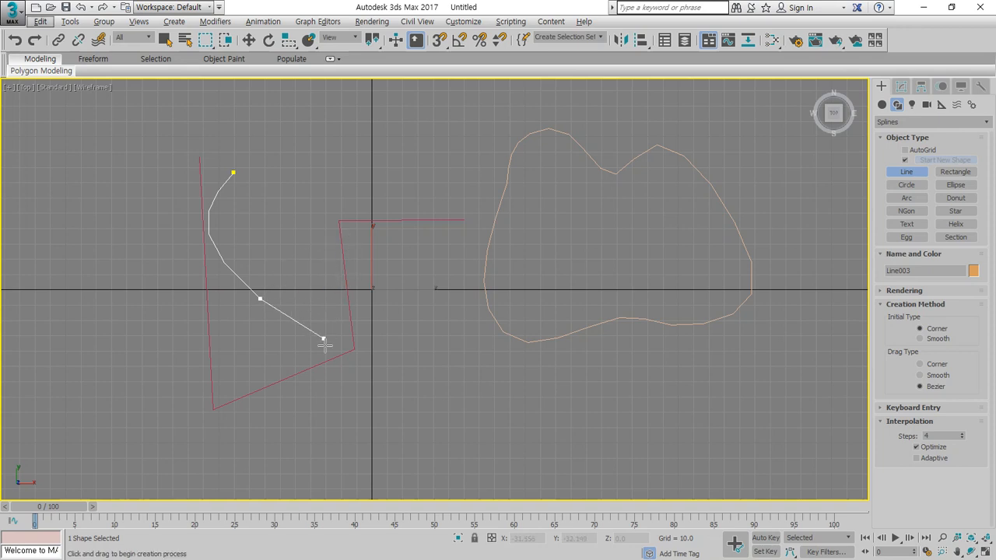
key(alt)
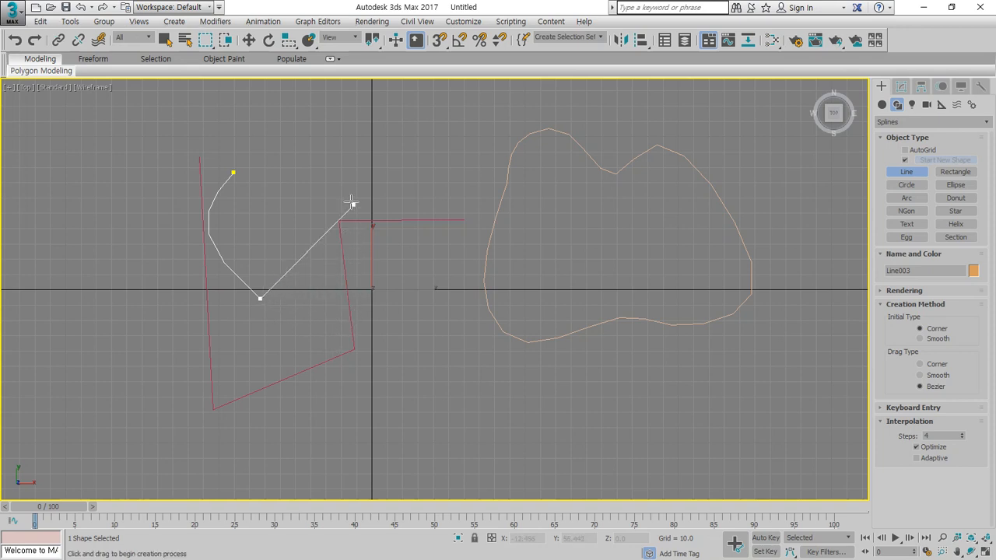
click(272, 181)
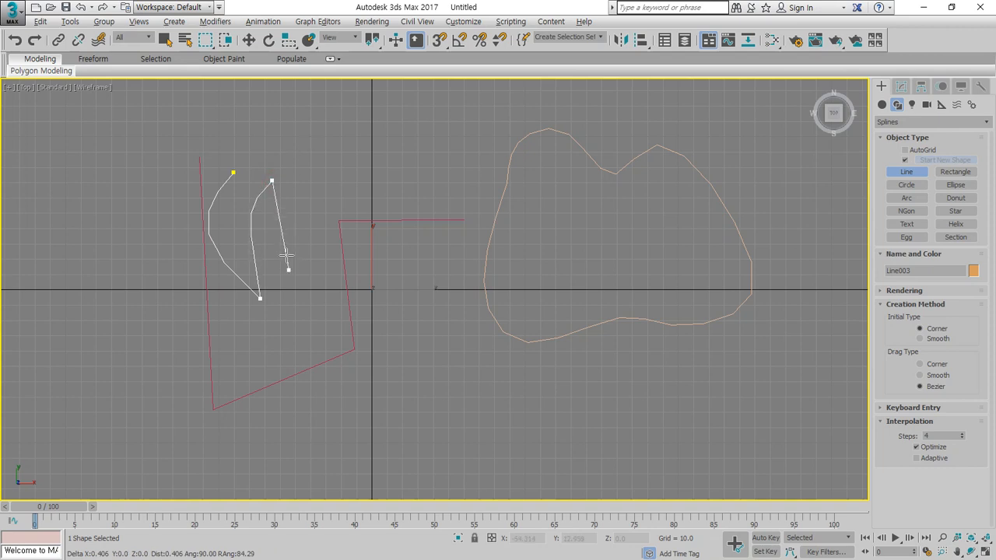
click(312, 298)
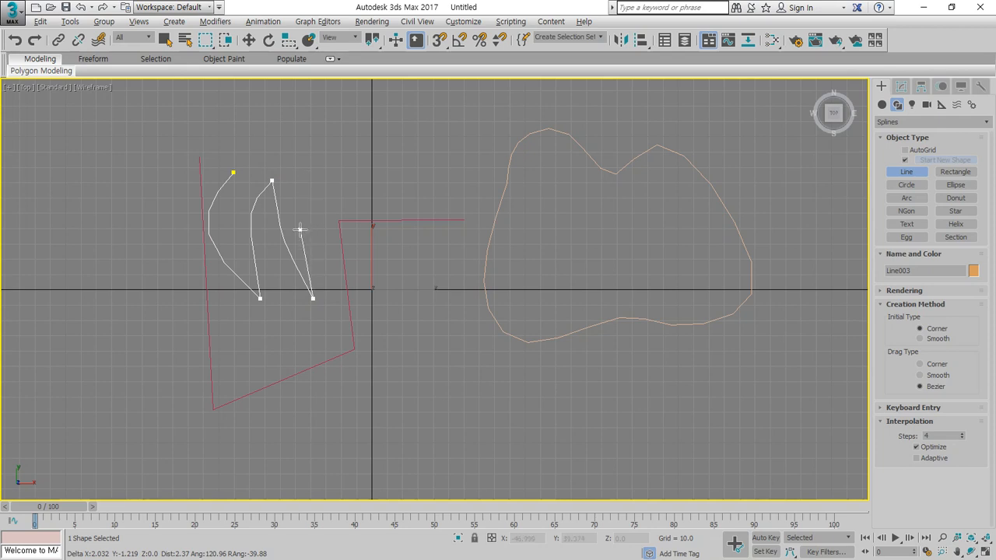
drag(307, 183, 330, 150)
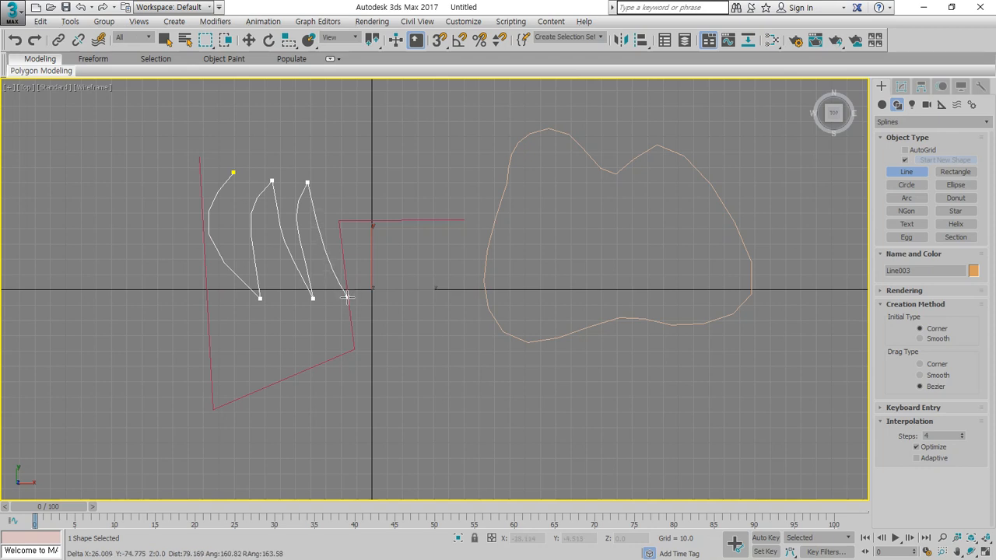
Continue the curved line in a smooth loop around and above the peaks, close the spline at its first vertex and leave the Line tool
drag(350, 297, 391, 305)
drag(454, 257, 463, 232)
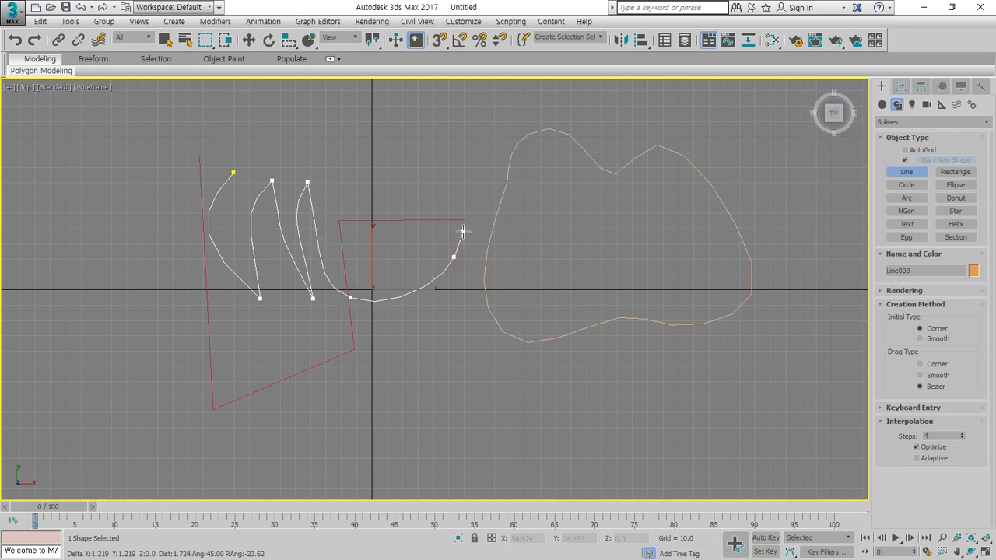
drag(462, 147, 273, 140)
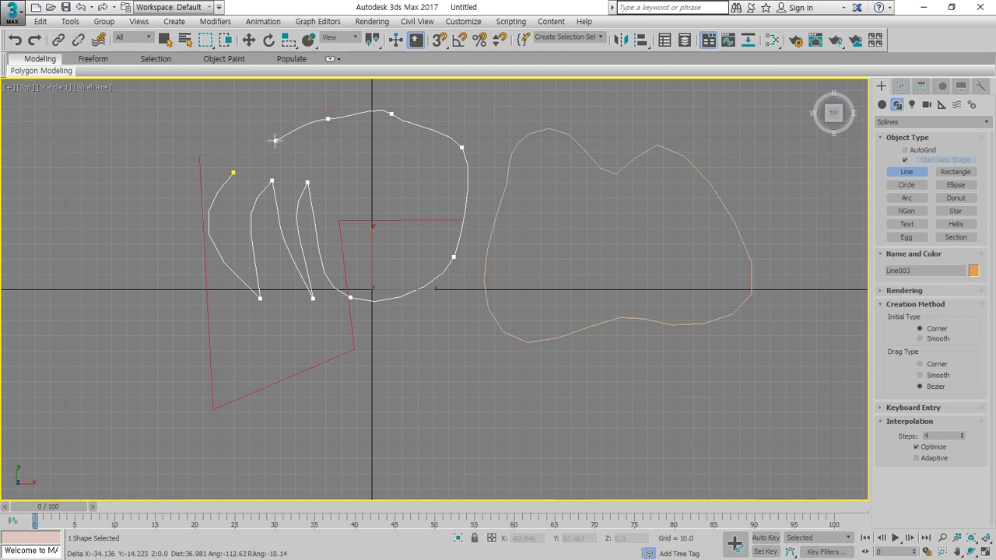
click(233, 172)
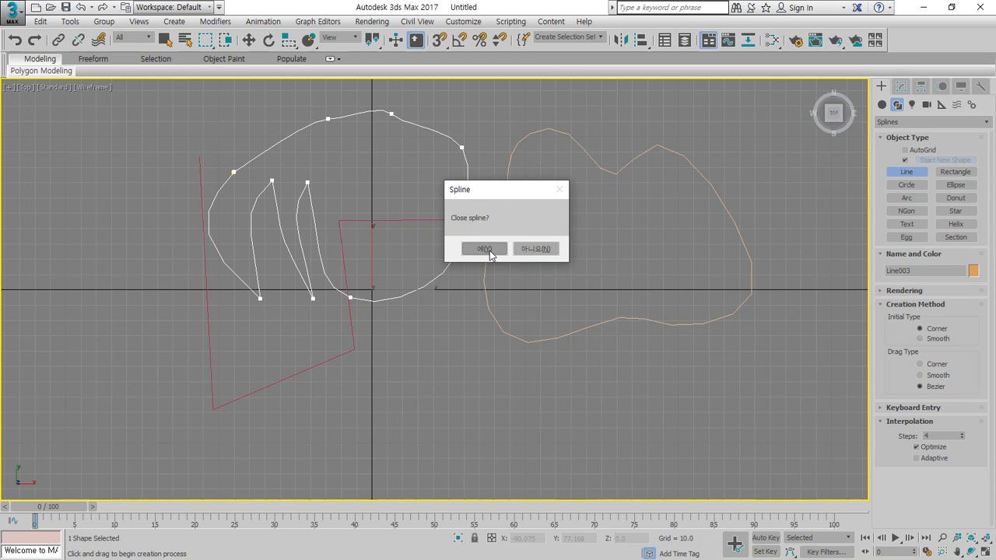
click(488, 249)
right_click(516, 259)
Delete all three drawn lines from the scene
click(529, 282)
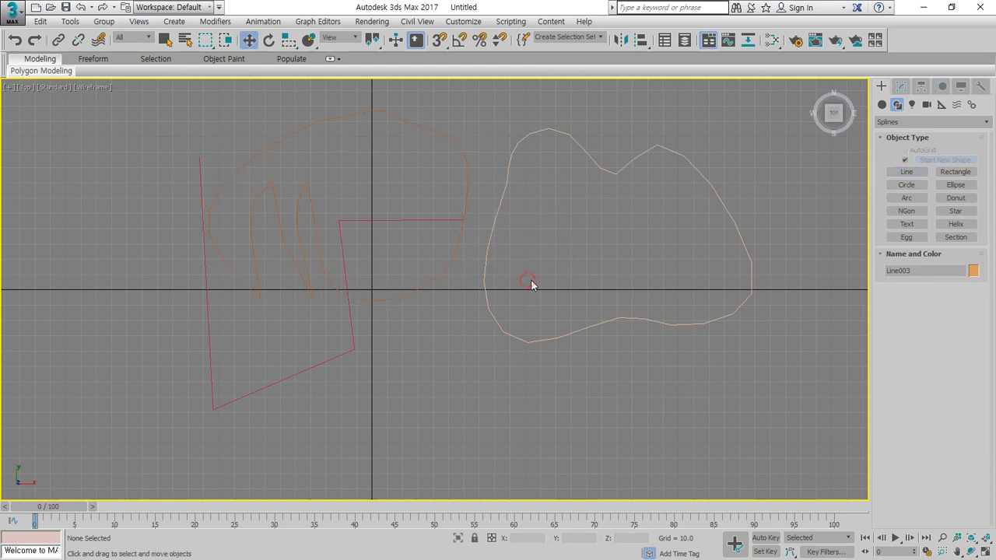
drag(605, 195, 168, 443)
key(Delete)
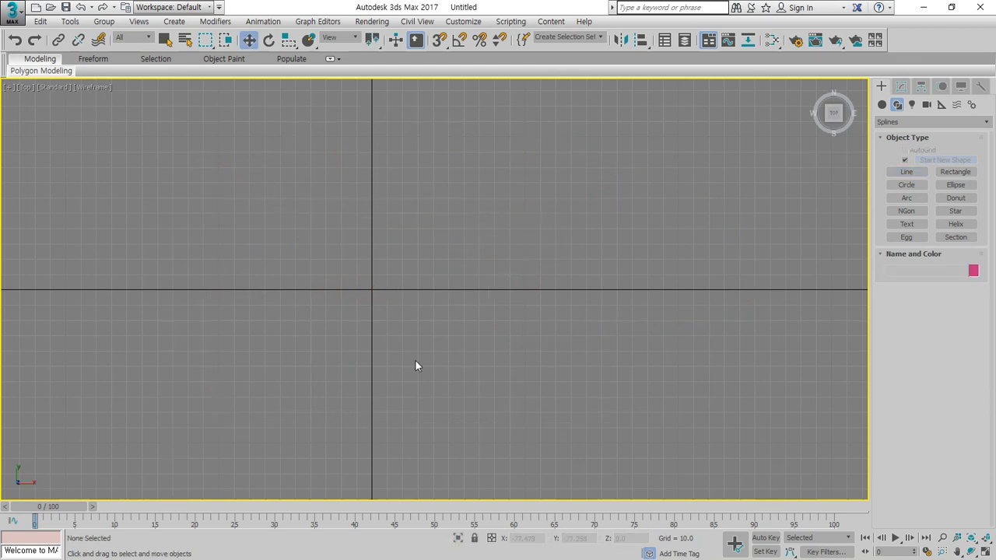
Draw a rectangle about 93 long and 107 wide in the upper-left quadrant of the Top view, using the Edge creation method
click(915, 172)
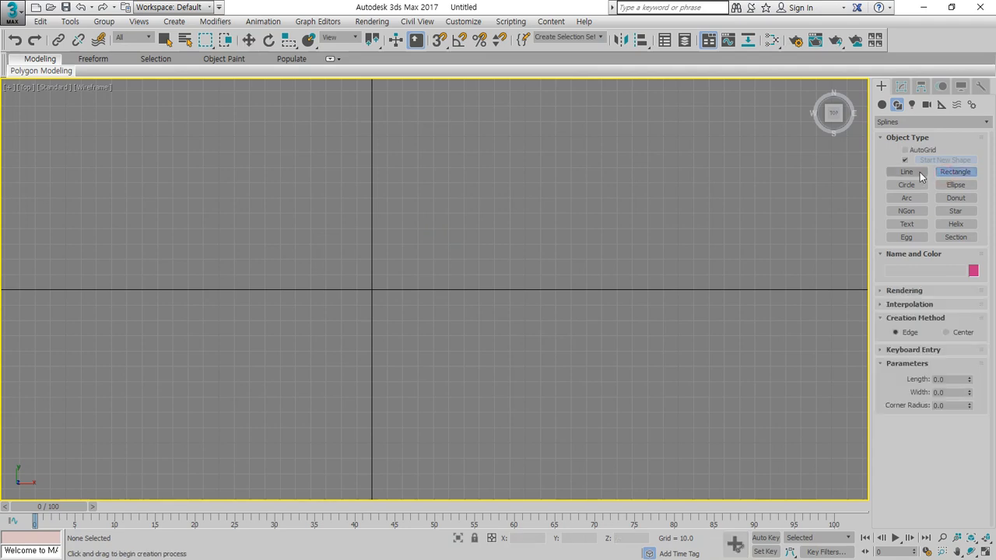
click(956, 172)
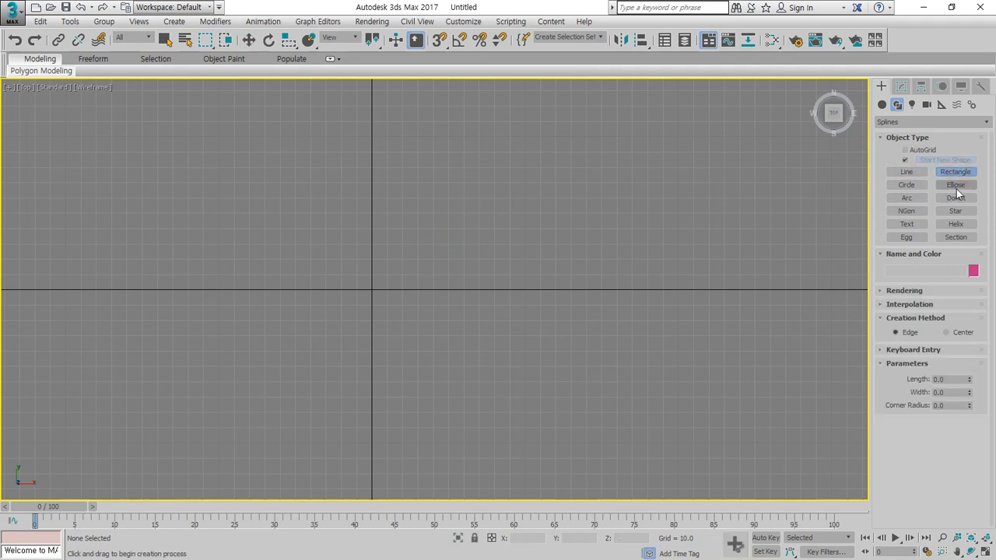
click(884, 145)
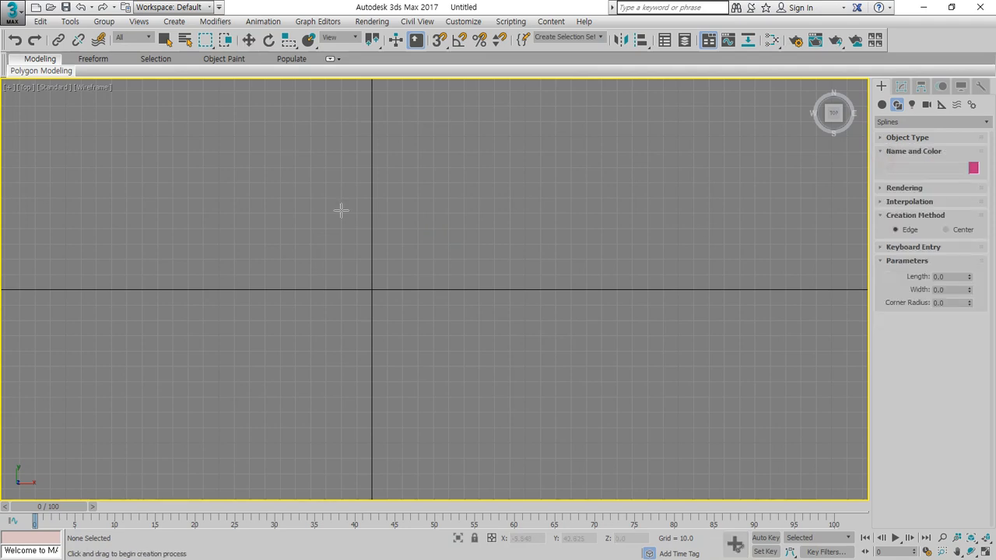
click(918, 138)
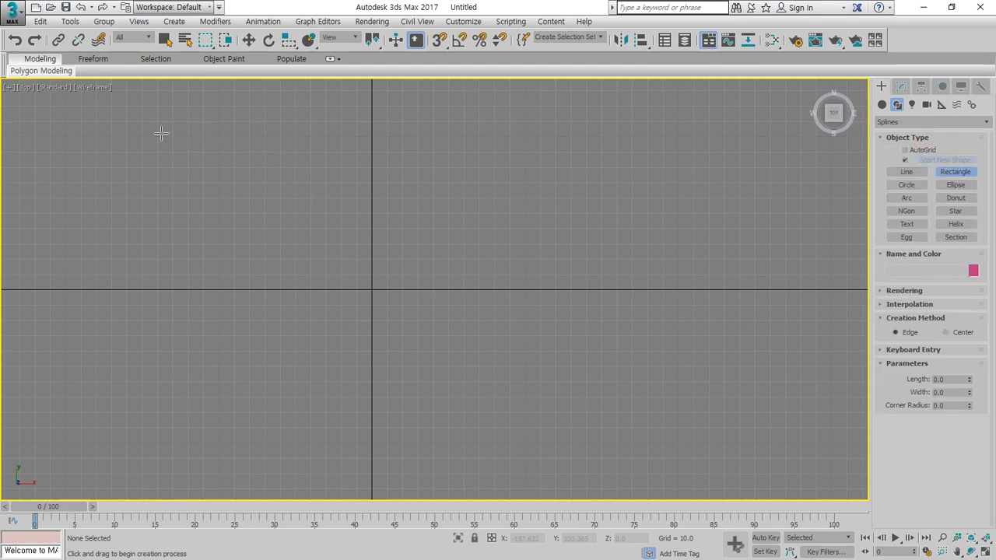
drag(161, 134, 325, 275)
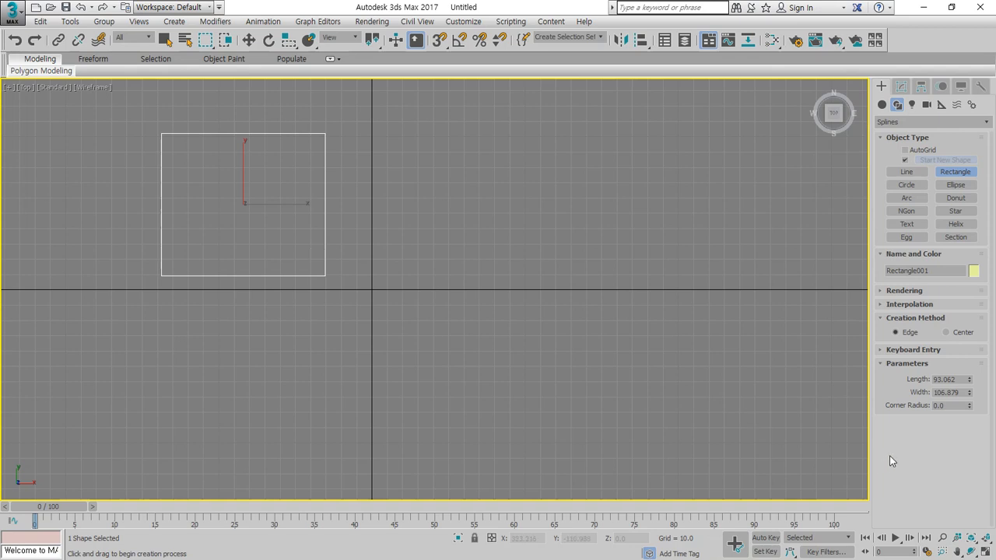
key(ctrl+2)
mouse_move(897, 305)
mouse_down()
mouse_move(848, 380)
mouse_move(956, 438)
mouse_move(966, 312)
mouse_move(938, 306)
mouse_up()
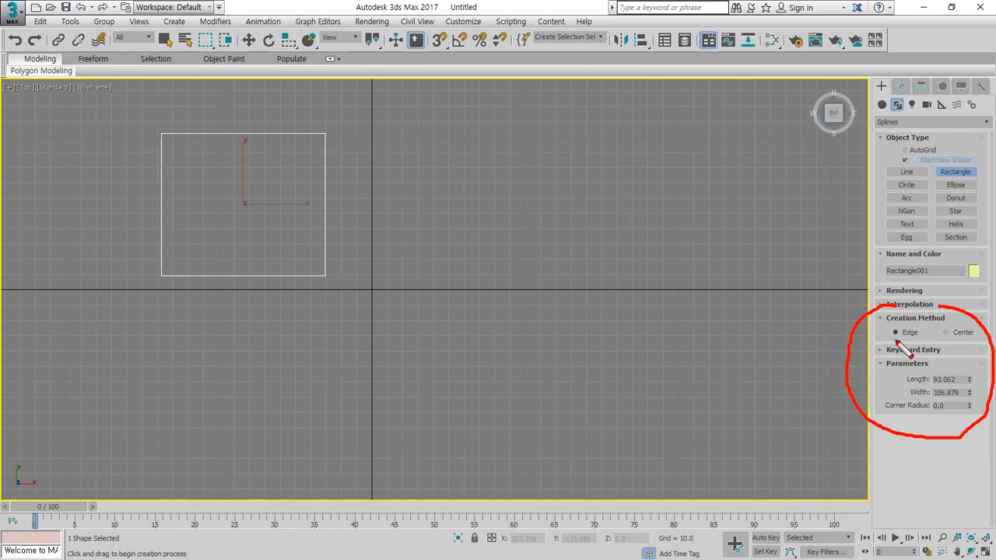
key(e)
drag(885, 340, 984, 342)
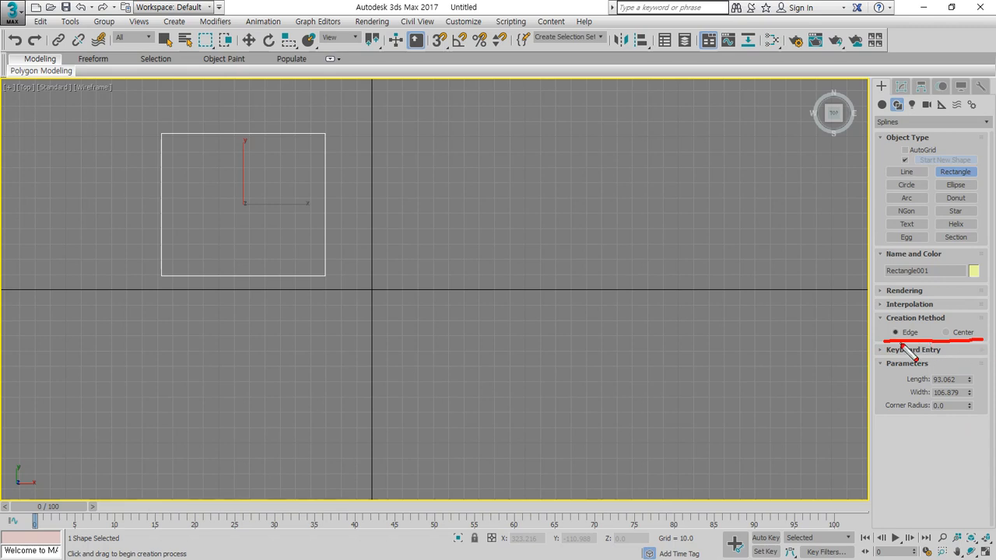
key(e)
Draw a rectangle about 96 long and 135 wide from its center in the upper-right quadrant, using the Center creation method
click(947, 332)
drag(548, 208, 652, 135)
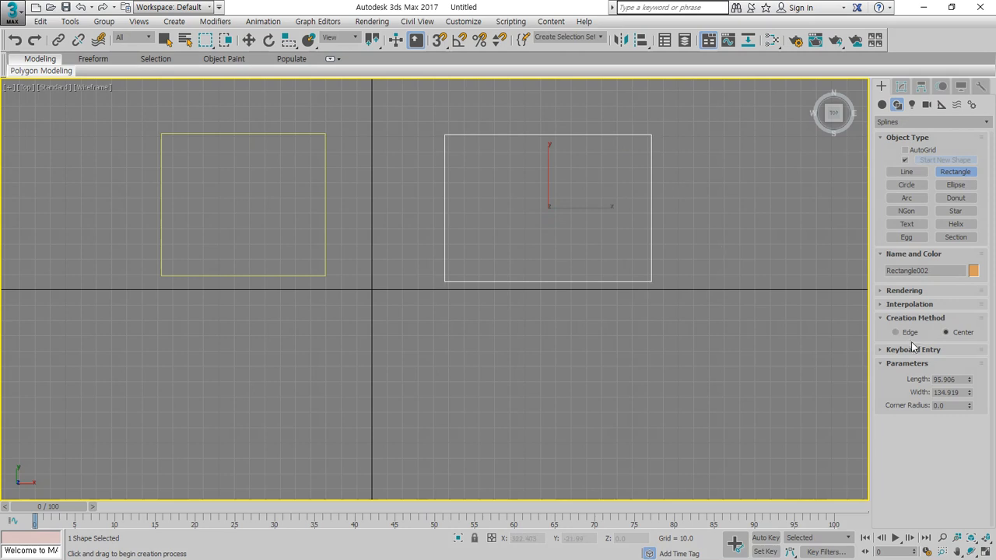
With the Edge creation method, draw two rectangles below the horizontal axis, one per side of the vertical axis, the right one about 91 by 85
click(897, 333)
drag(235, 416, 365, 305)
drag(574, 448, 443, 310)
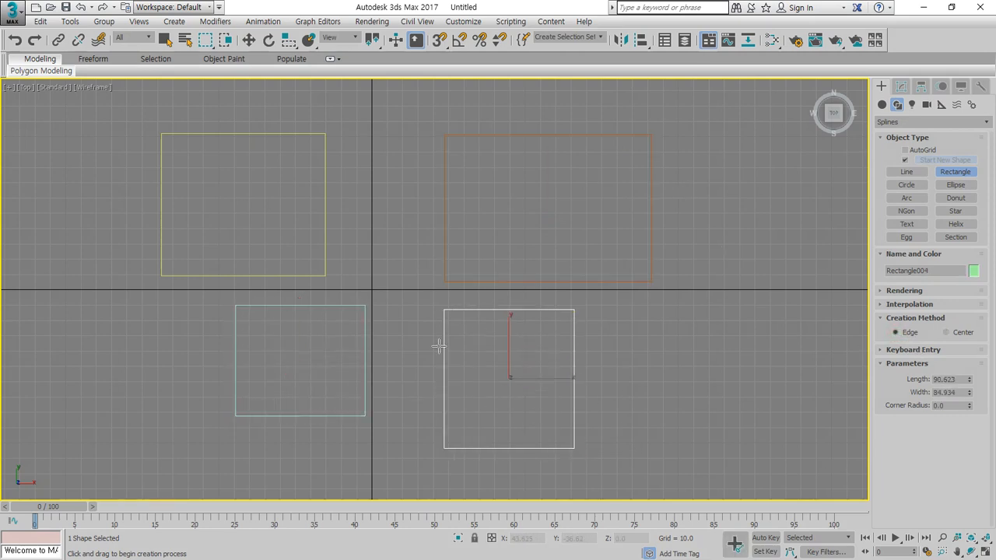
Create a rectangle with a length of 420 and a width of 297 at the origin from Keyboard Entry values
click(882, 350)
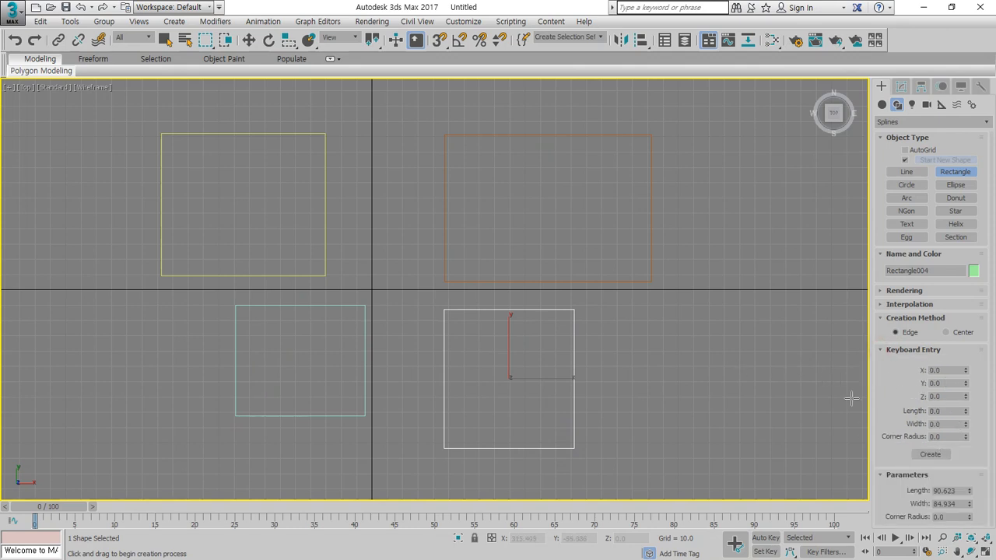
click(883, 351)
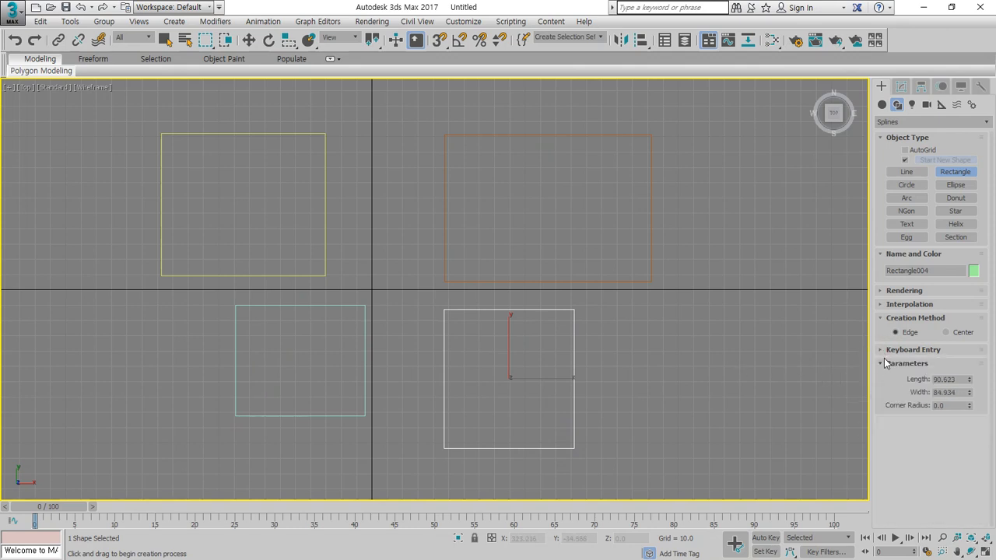
click(884, 353)
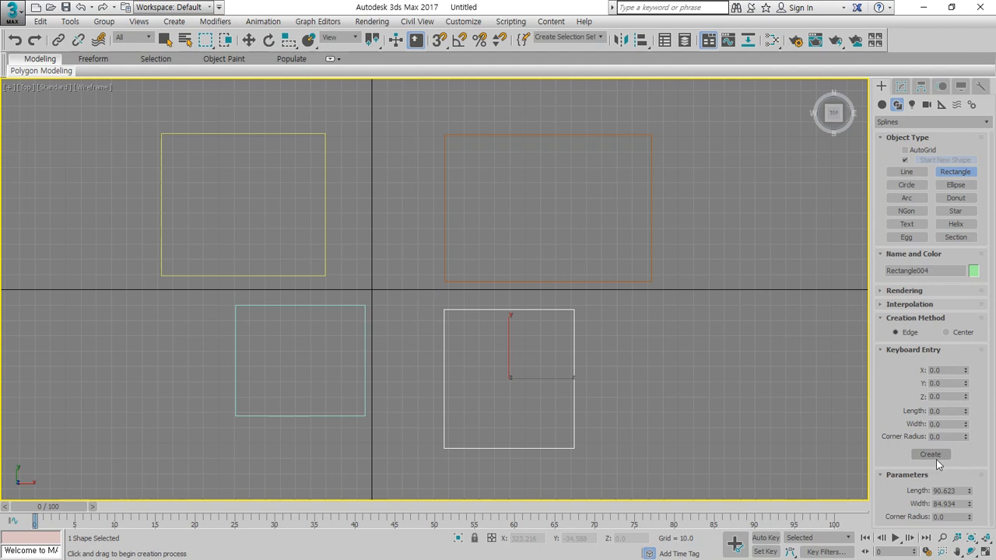
click(944, 411)
text(420)
click(940, 424)
text(297)
click(927, 456)
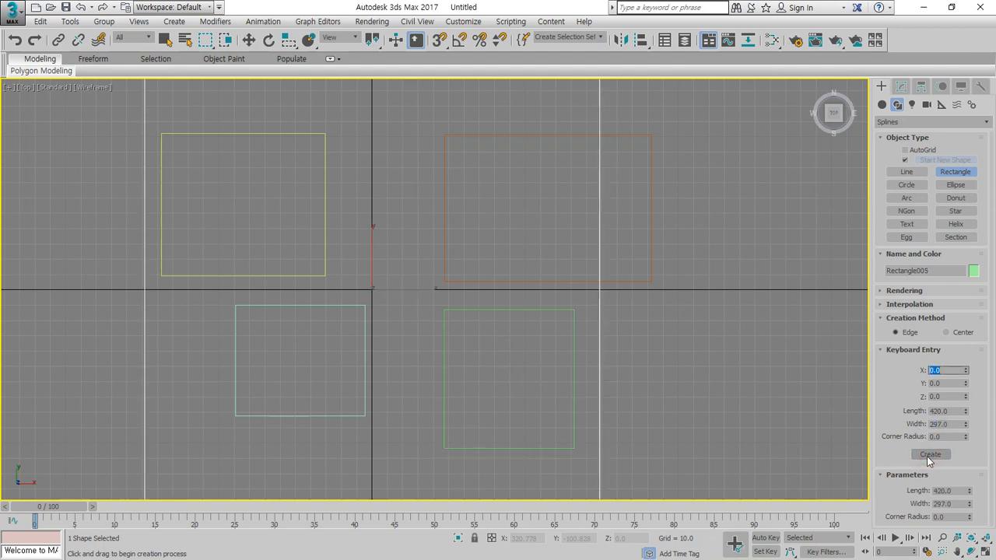
Delete all five rectangles from the scene, the four small ones and the large one around them
key(w)
scroll(447, 330, down, 5)
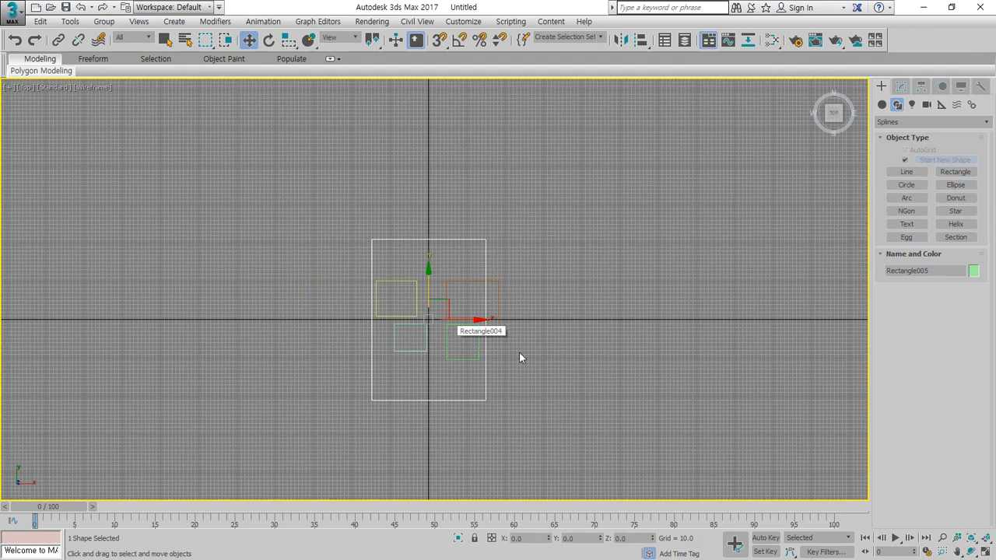
drag(368, 263, 367, 263)
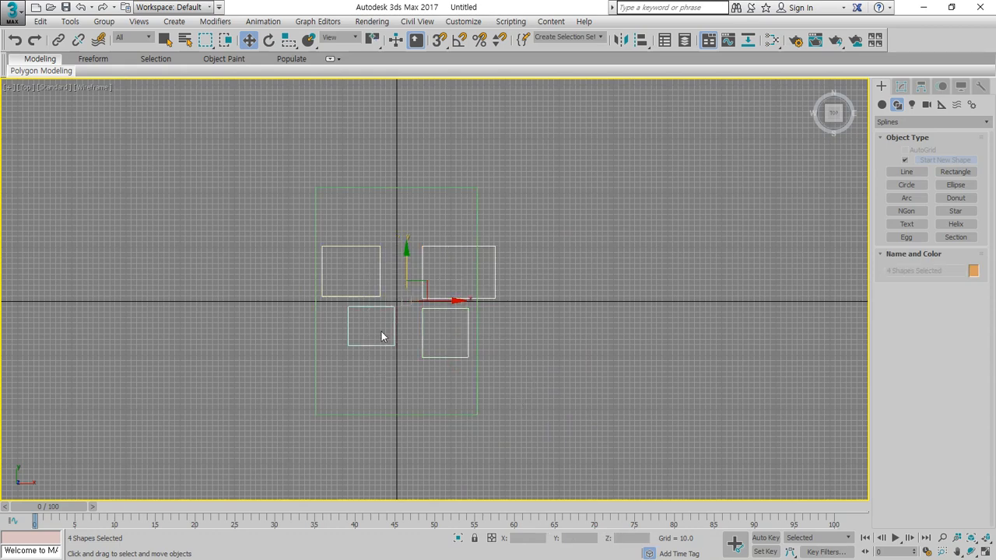
key(Delete)
drag(528, 350, 359, 263)
key(Delete)
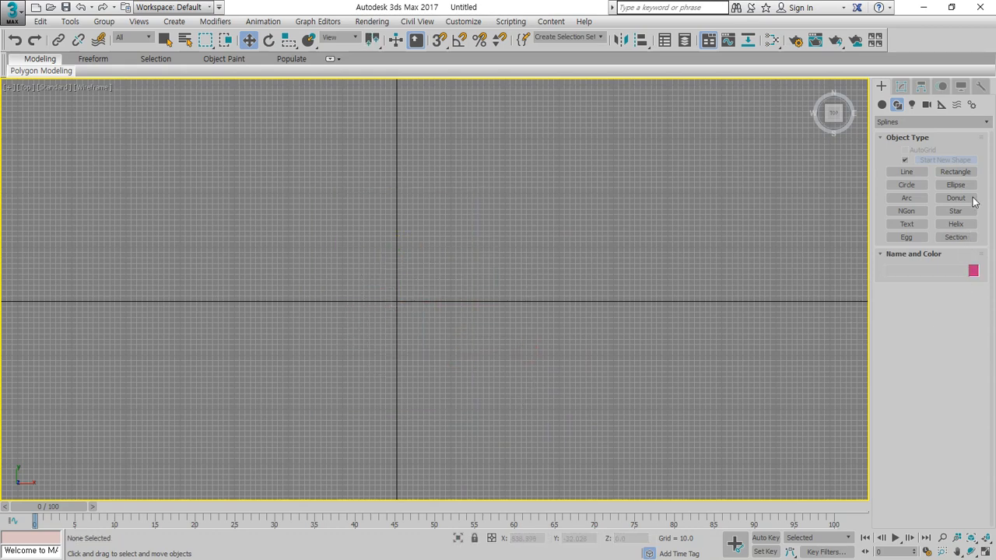
Draw a rectangle about 269 long and 379 wide in the upper-right quadrant, using the Edge creation method
click(956, 172)
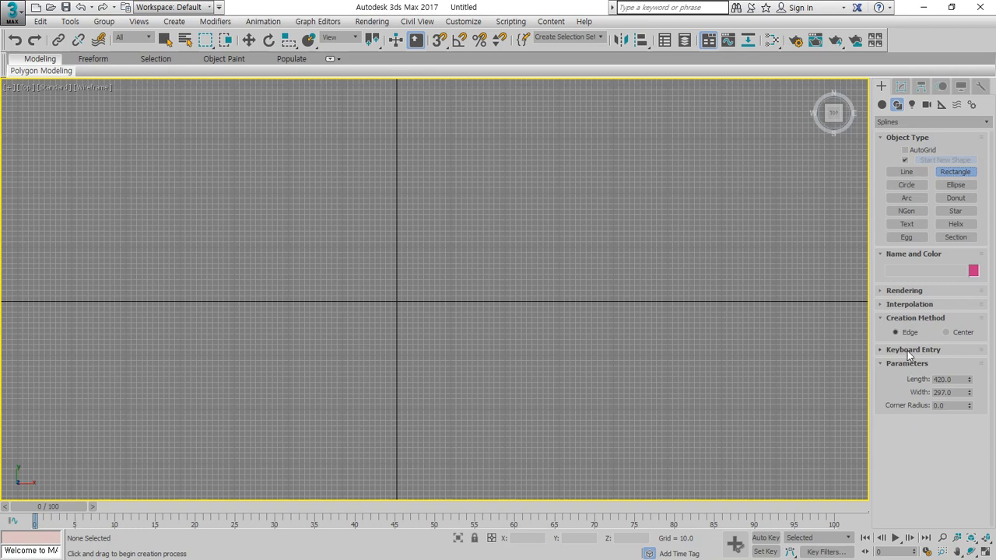
click(912, 350)
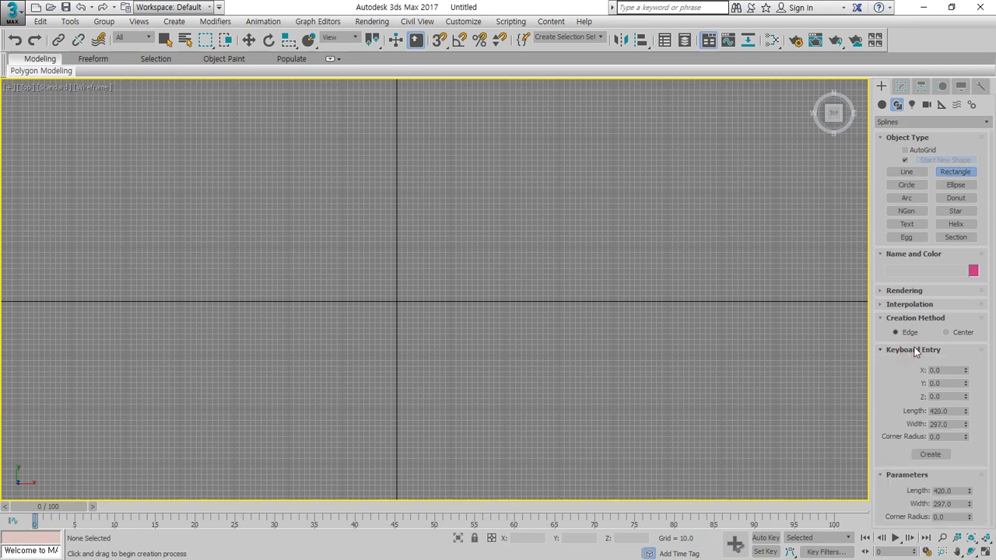
click(884, 350)
drag(404, 289, 610, 143)
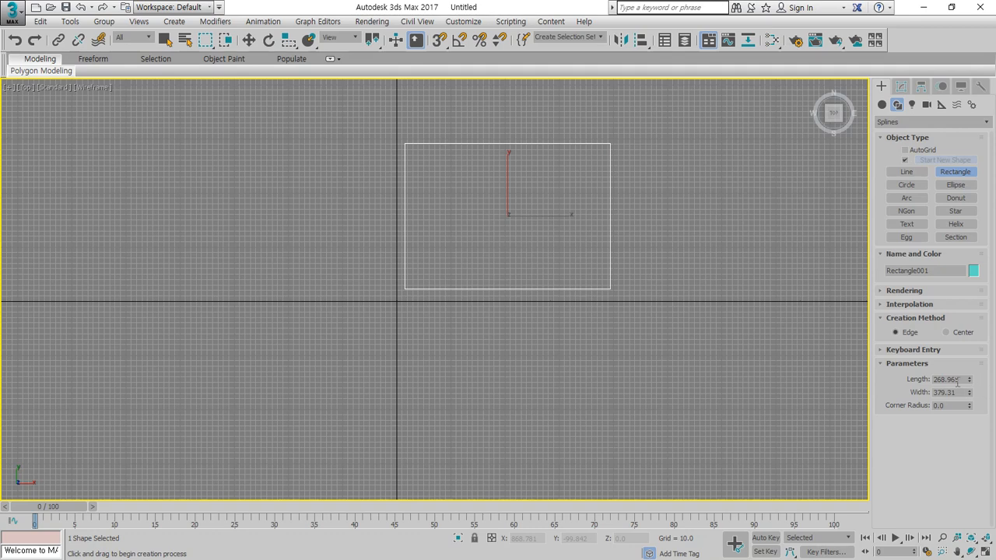
Resize the new rectangle to a length of 297 and a width of 210
drag(959, 380, 874, 382)
text(297)
key(Return)
drag(958, 393, 870, 393)
text(21)
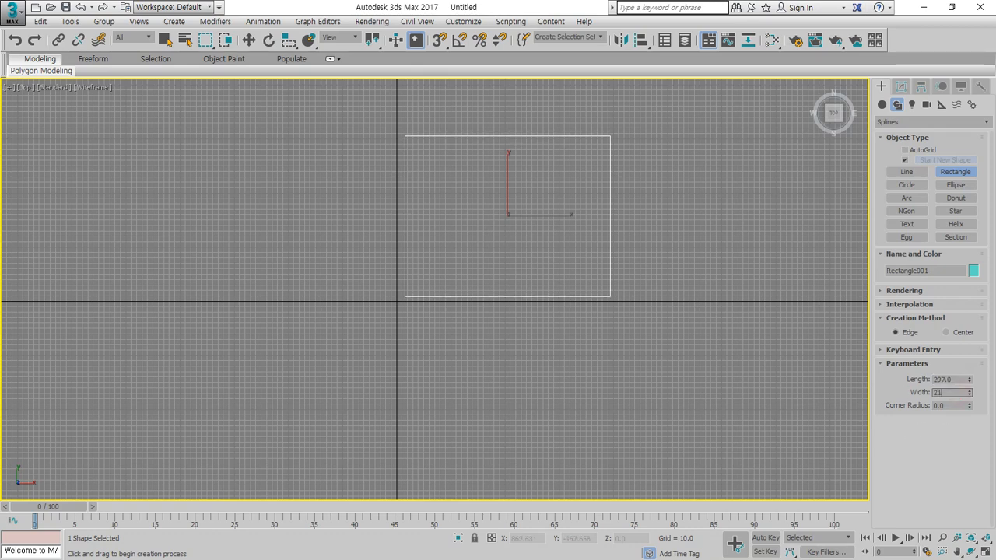
text(0)
key(Return)
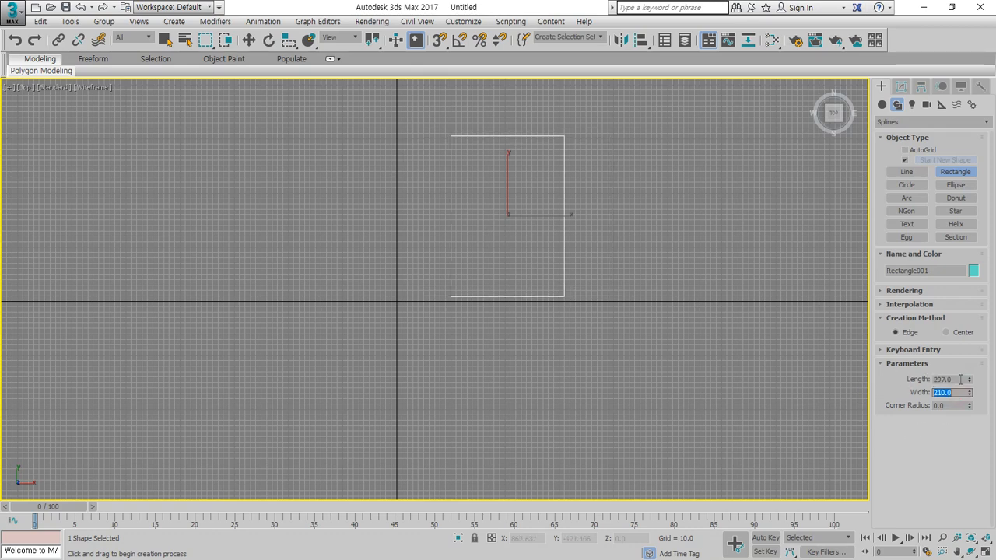
Make the rectangle landscape with a length of 210 and a width of 297
drag(960, 380, 807, 380)
text(210)
key(Return)
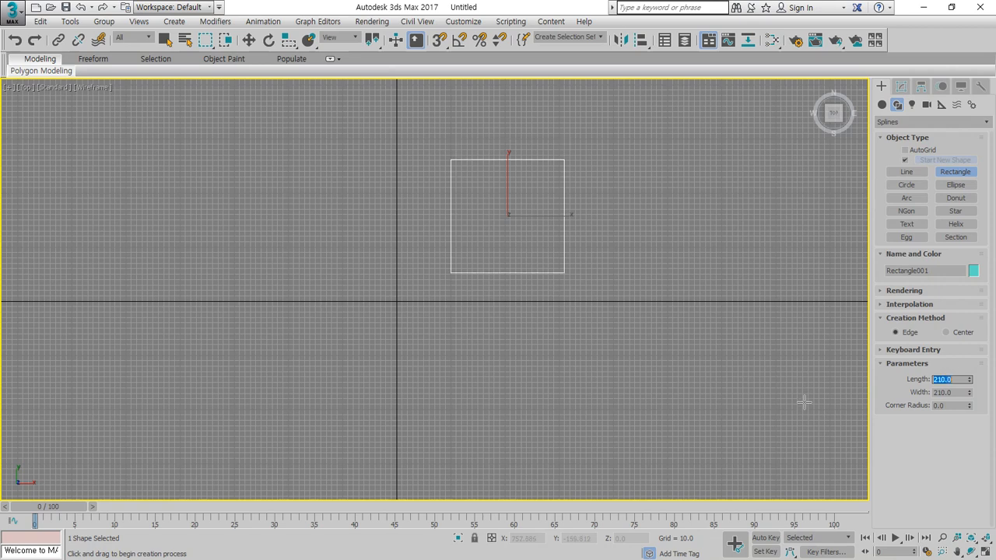
text(2)
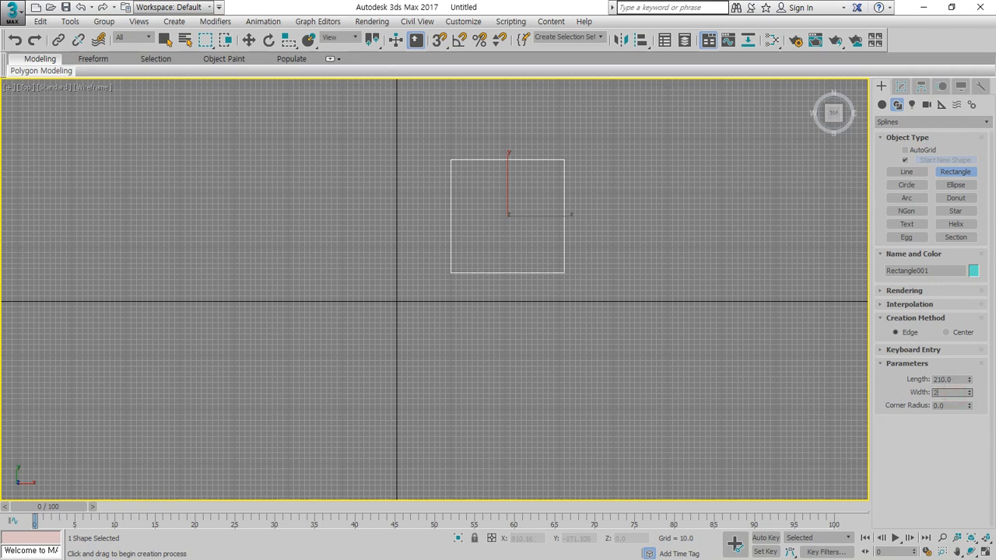
text(97)
key(Return)
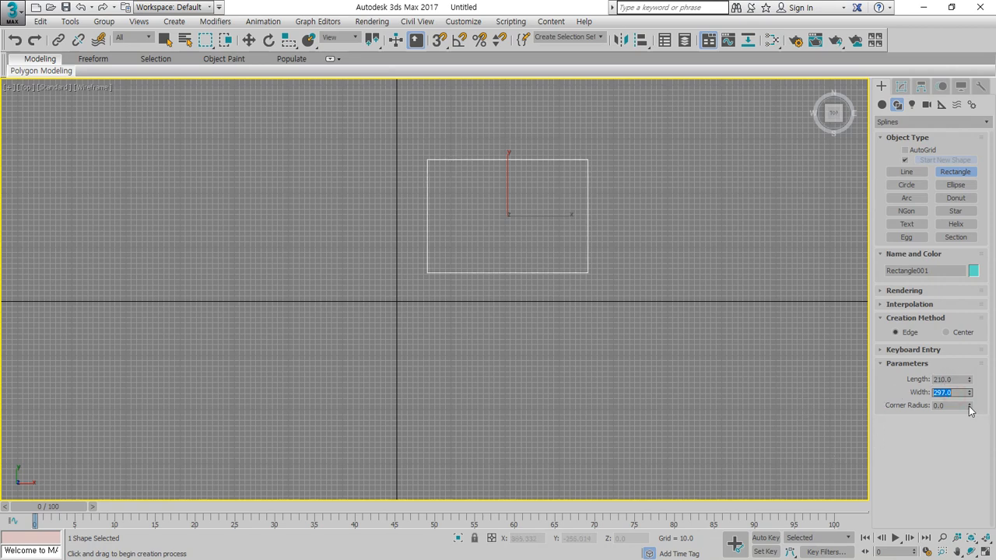
Round the rectangle's corners with a corner radius of 20 and inspect them up close
drag(969, 406, 894, 529)
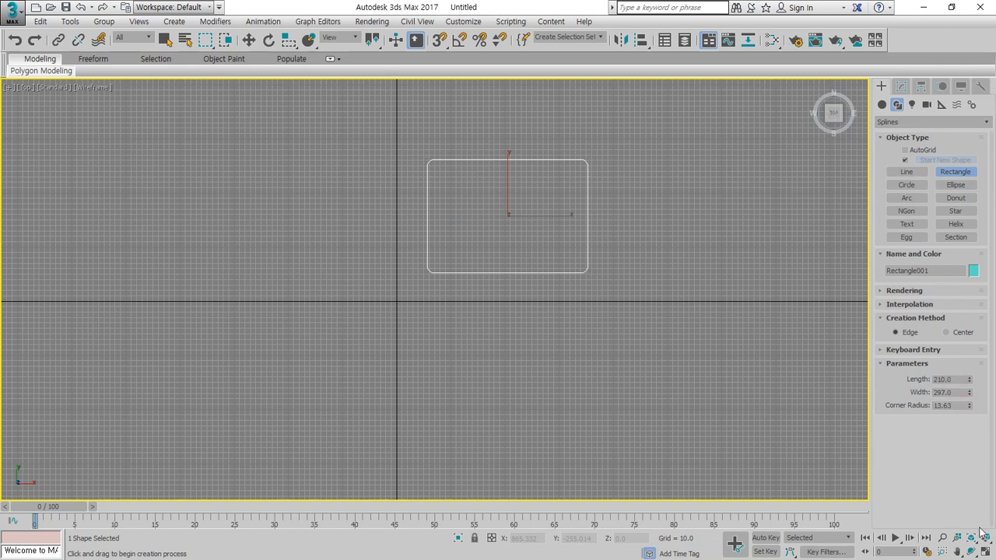
double_click(957, 405)
text(20)
key(Return)
scroll(583, 159, up, 8)
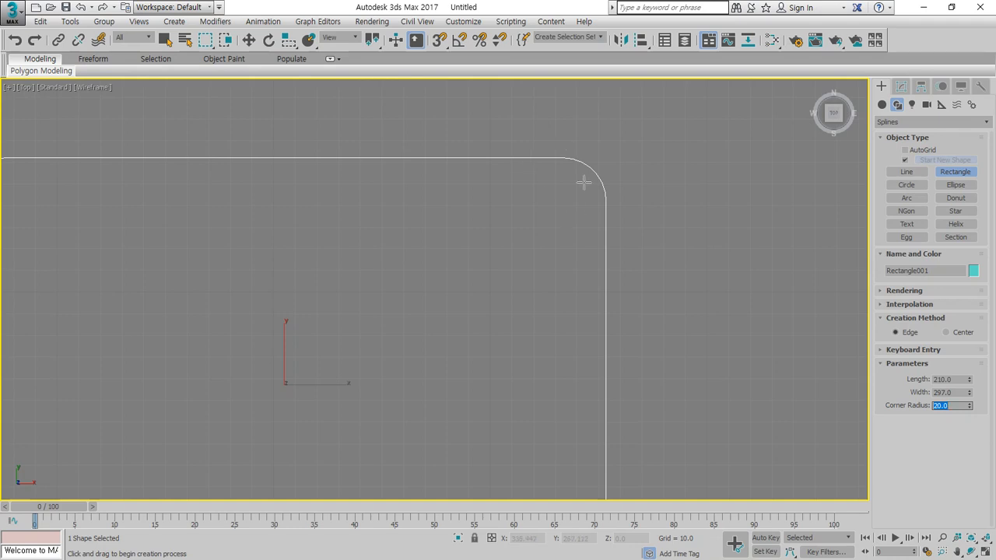
scroll(555, 227, down, 4)
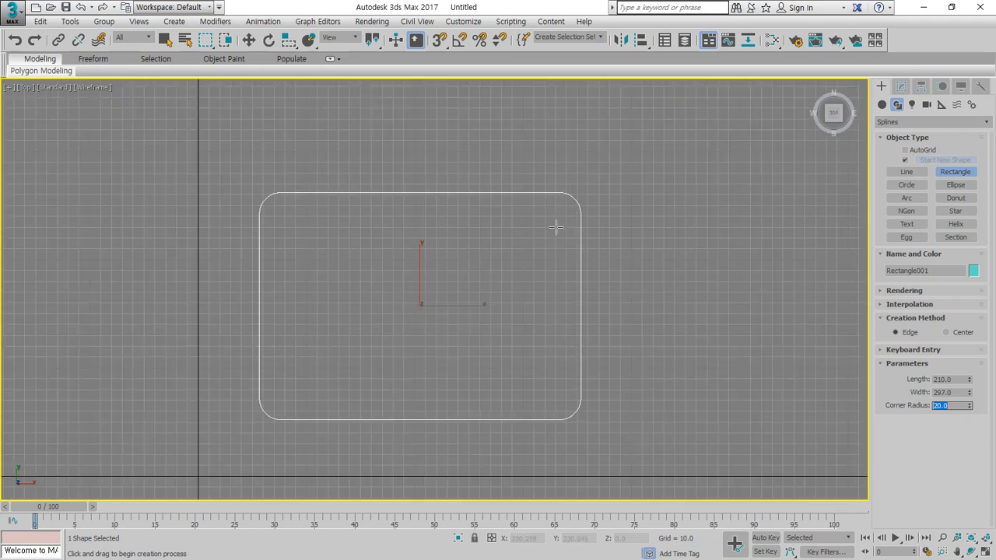
scroll(555, 227, up, 2)
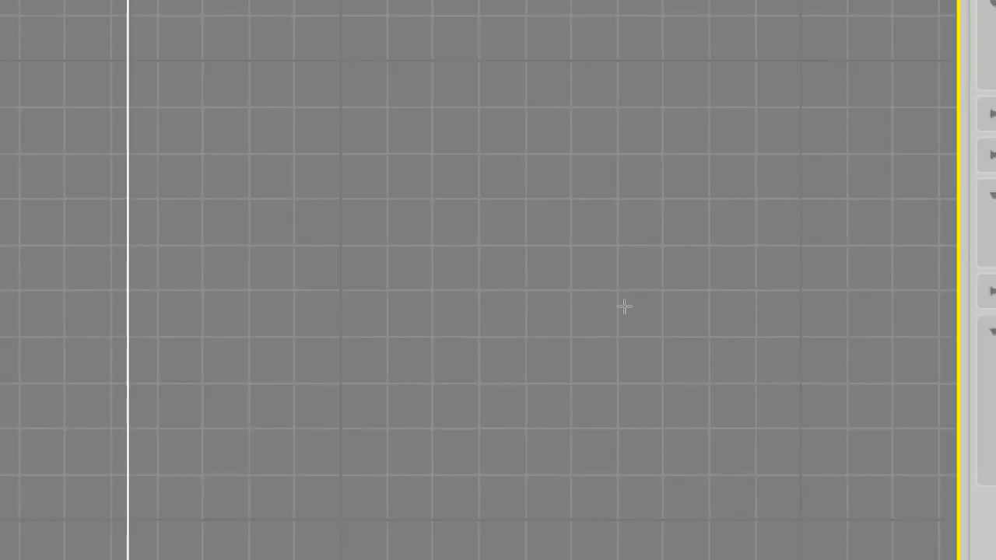
End rectangle creation and move the rounded rectangle along the X and Y axes to about X 363, Y 325
click(625, 323)
right_click(589, 336)
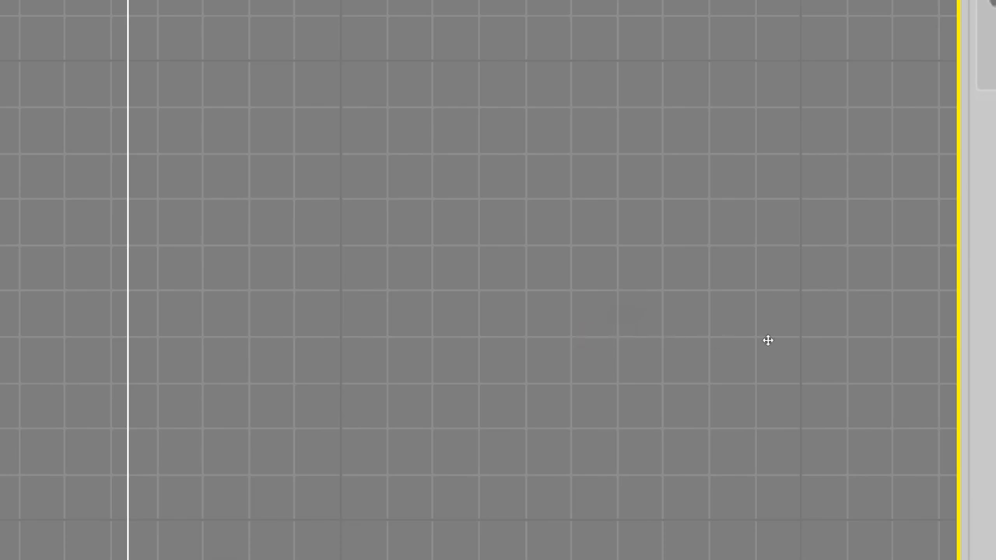
drag(768, 340, 836, 348)
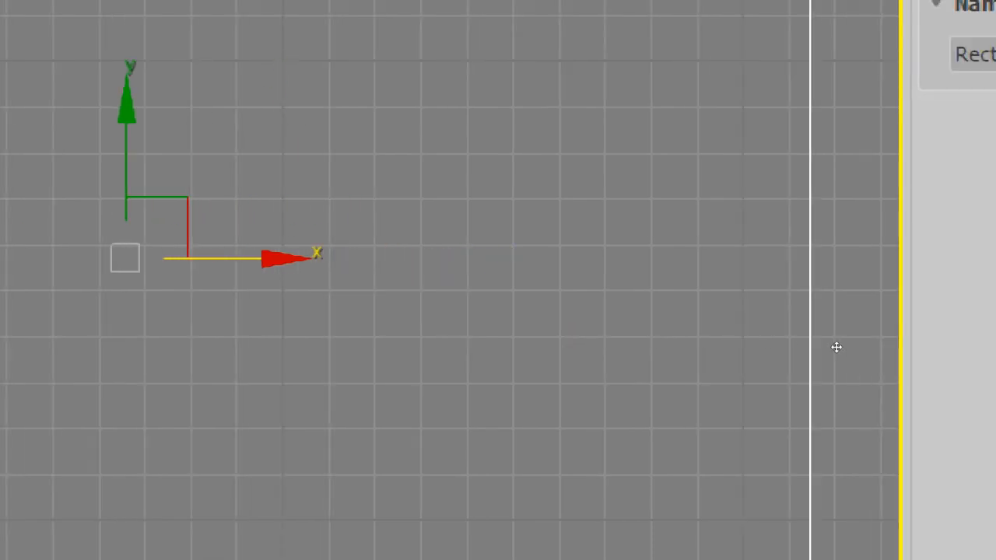
scroll(839, 357, down, 5)
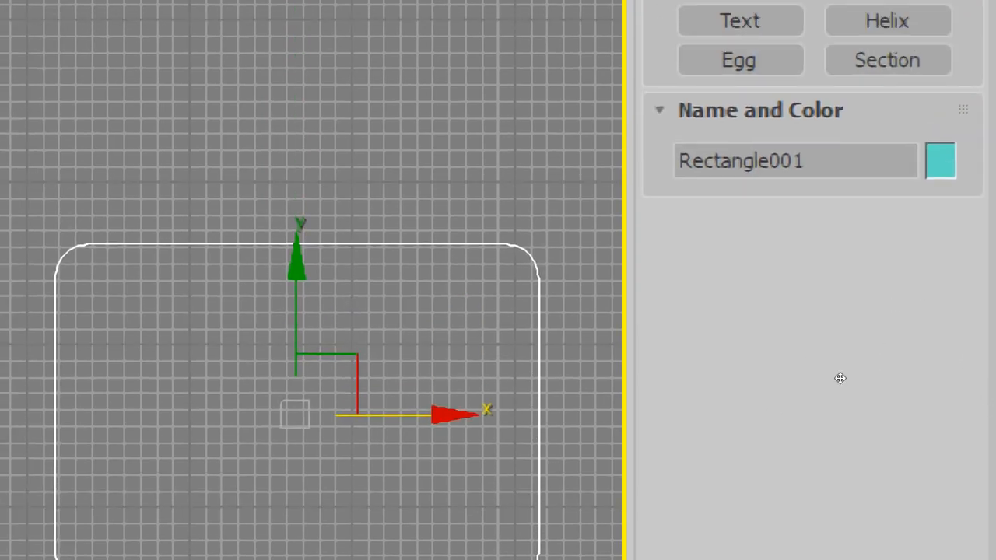
drag(832, 214, 832, 152)
drag(841, 316, 839, 300)
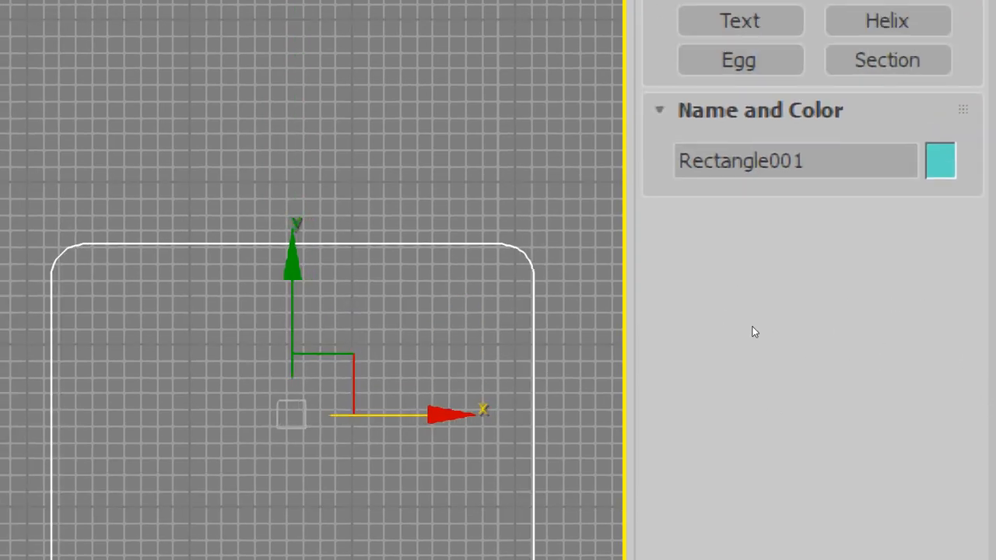
drag(755, 324, 759, 200)
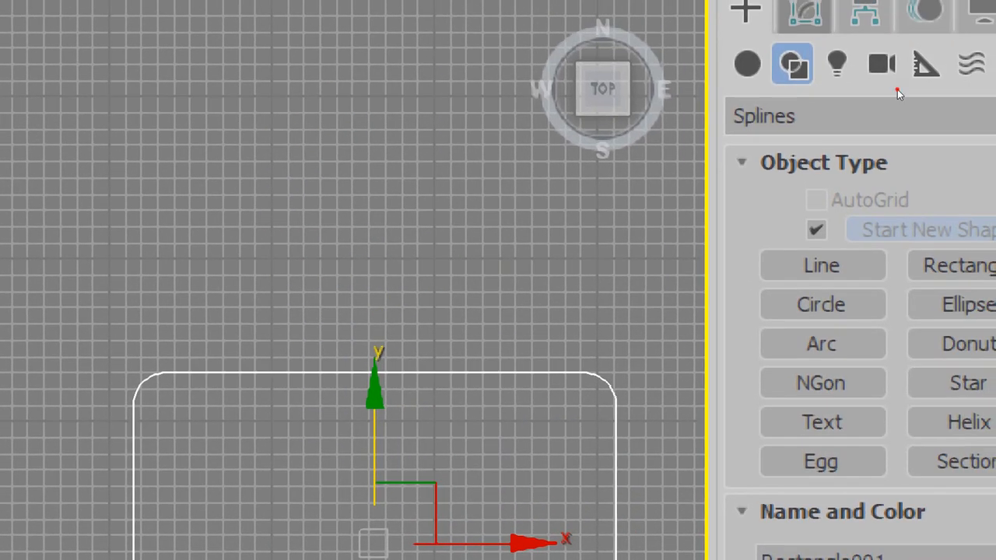
Modify the existing rectangle's parameters to a length of about 112, a width of about 377 and a corner radius of 8
click(806, 11)
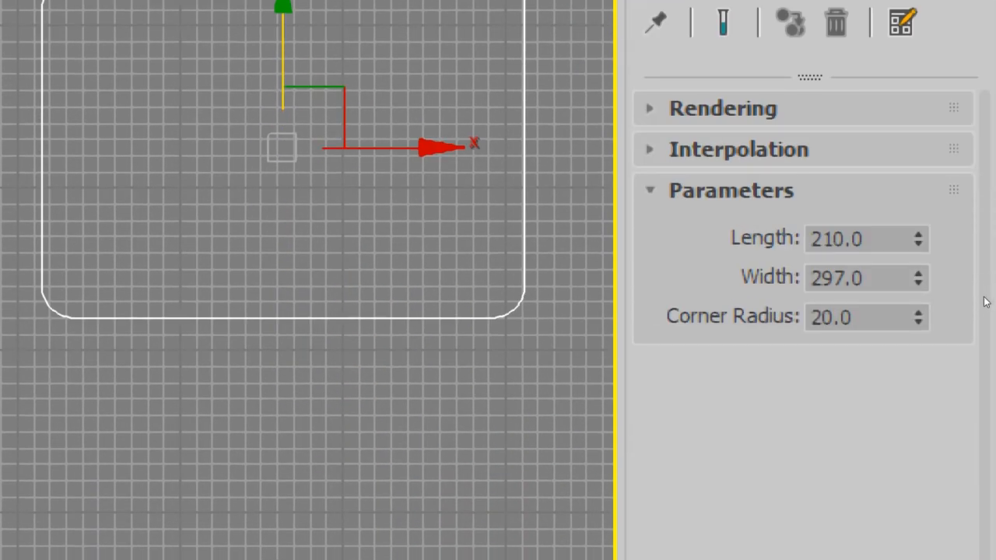
click(970, 295)
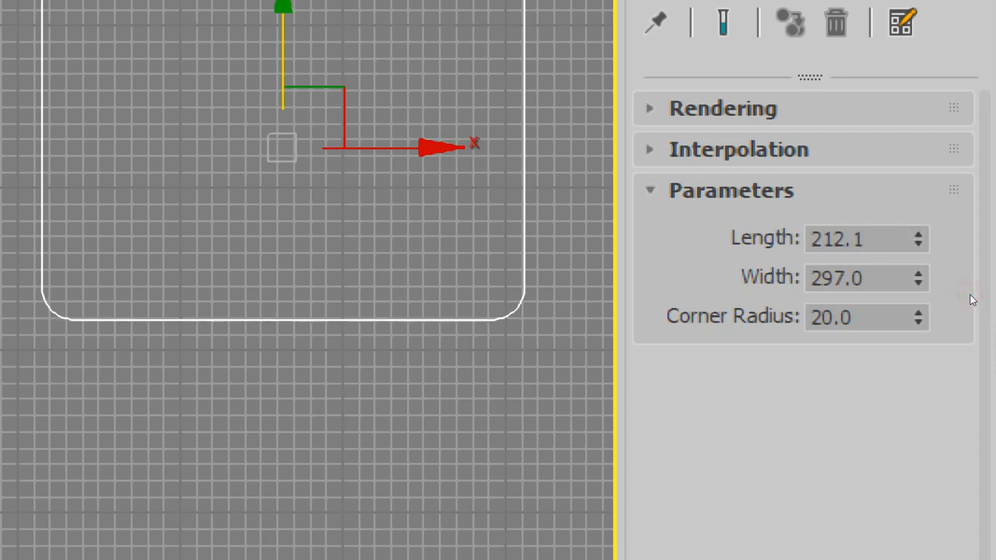
click(971, 295)
click(971, 298)
click(970, 297)
click(970, 298)
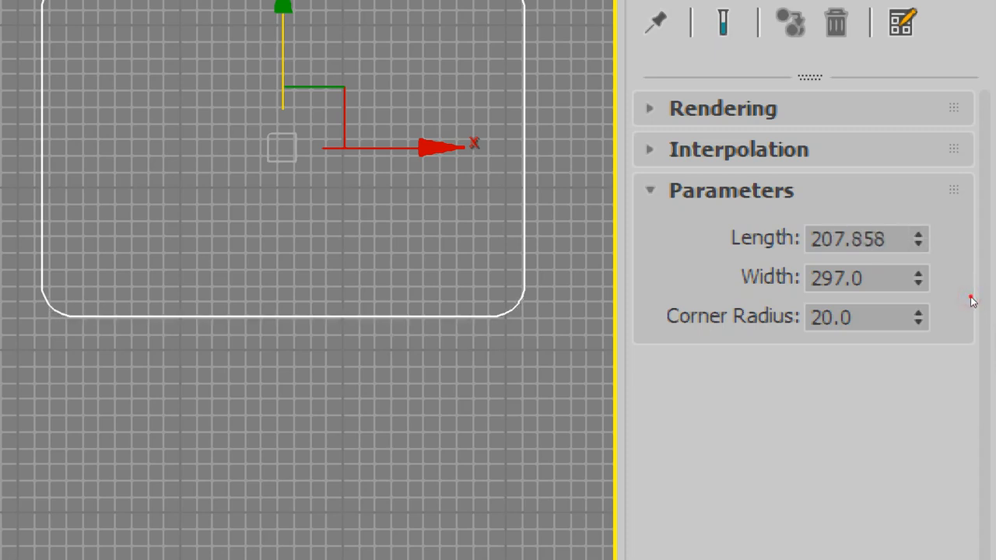
click(971, 294)
click(972, 290)
click(972, 294)
mouse_move(970, 330)
mouse_down()
mouse_move(970, 282)
mouse_move(976, 357)
mouse_move(960, 280)
mouse_move(960, 420)
mouse_move(958, 319)
mouse_up()
drag(958, 276, 967, 327)
Check the rectangle's interpolation settings and delete the rectangle
click(877, 265)
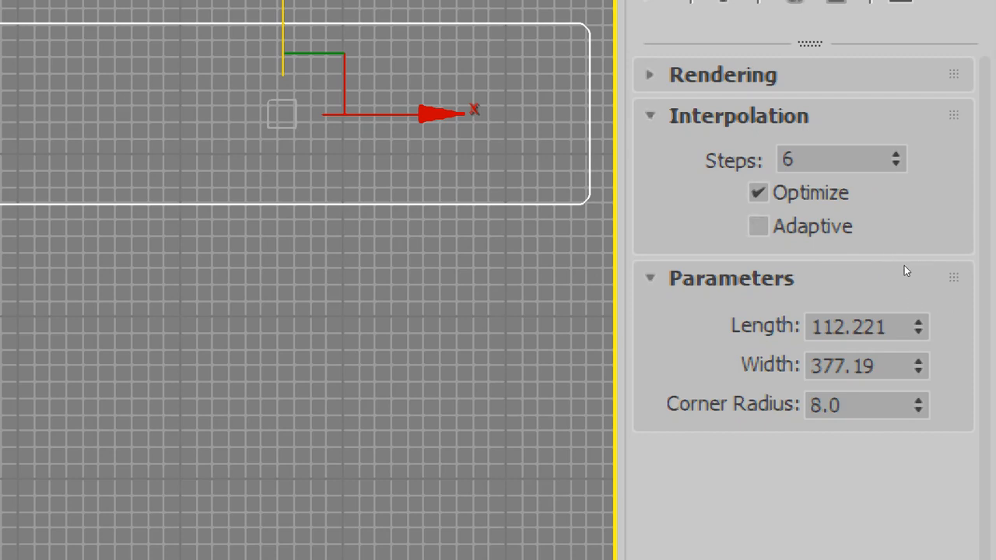
click(882, 266)
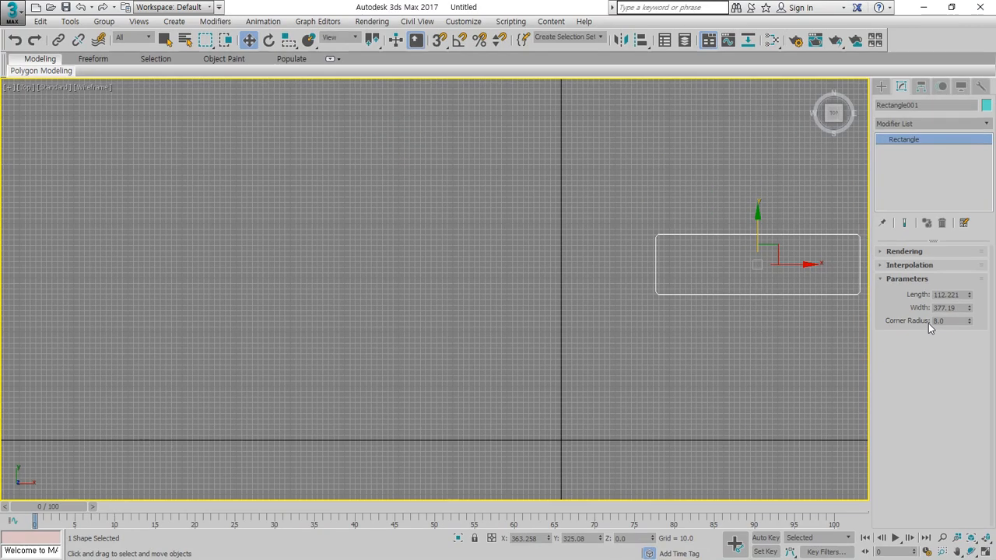
key(Delete)
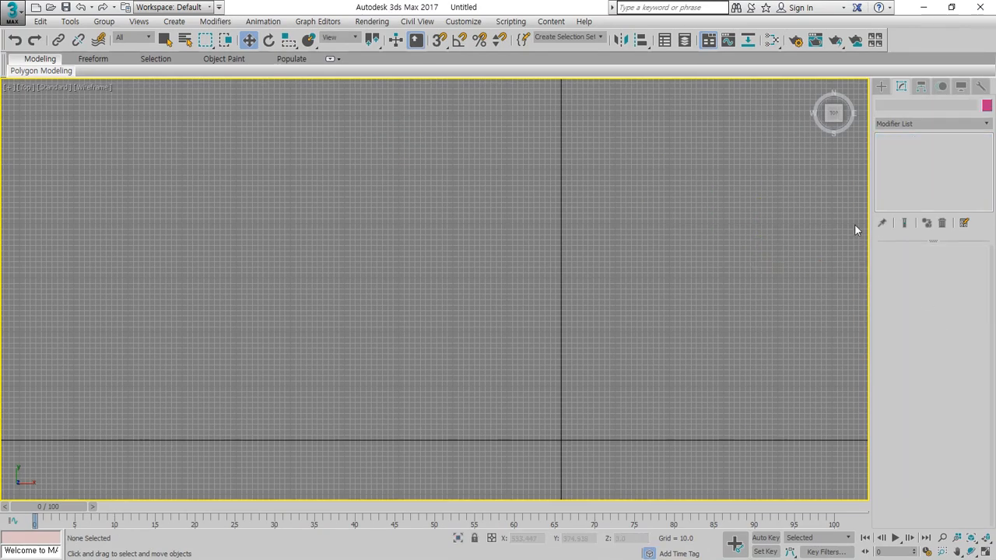
Draw a circle of about 189 radius west of the vertical axis and an ellipse about 208 long and 416 wide at its upper-right edge
click(880, 88)
click(888, 189)
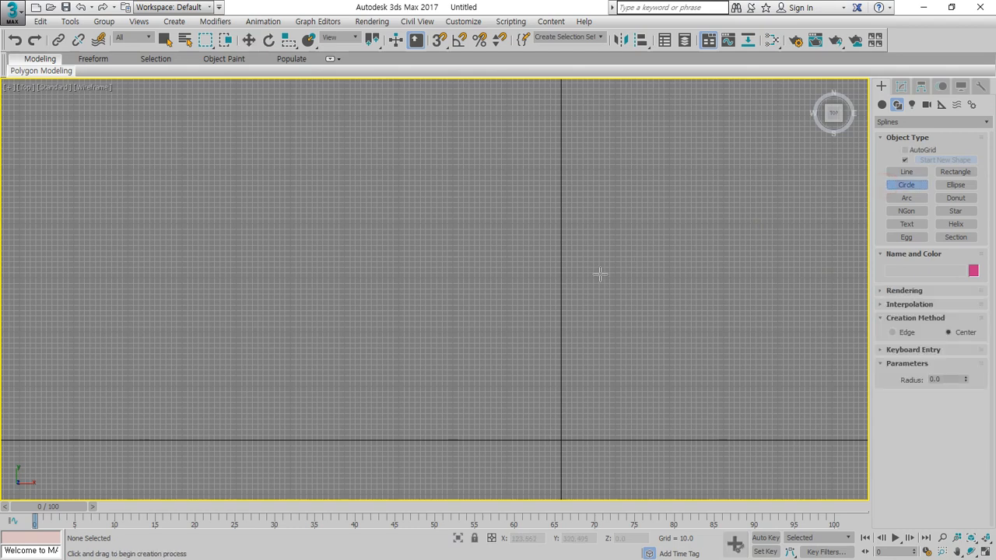
drag(451, 271, 517, 195)
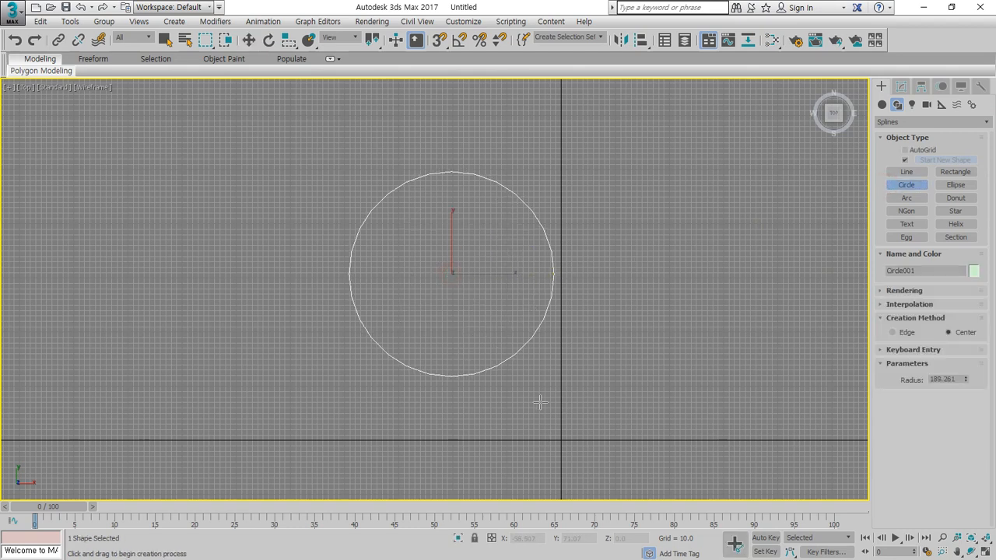
click(943, 187)
drag(538, 276, 766, 165)
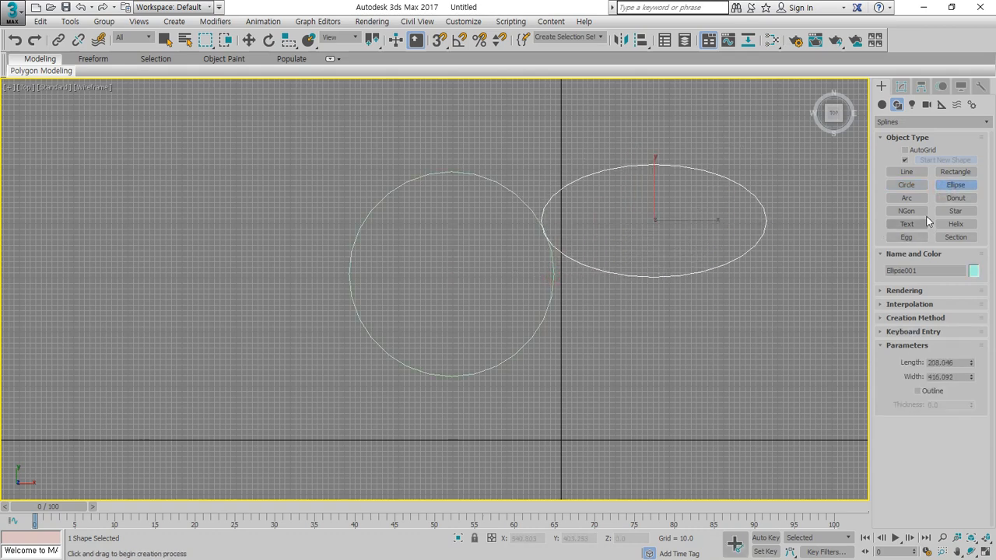
Draw an arc with a radius of about 122 beside the circle's left edge, using the End-End-Middle creation method
click(906, 198)
drag(237, 314, 339, 230)
click(281, 211)
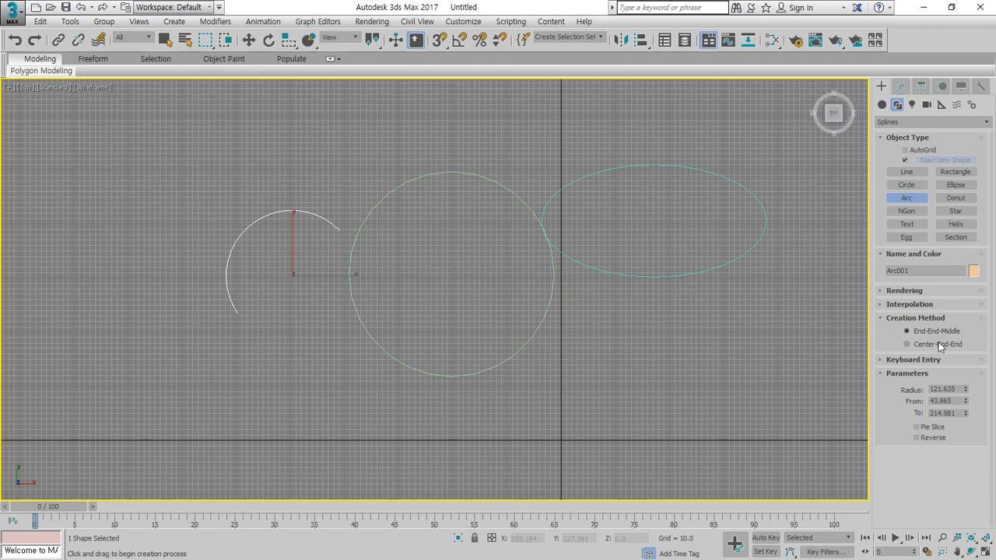
Draw an arc of about 297 radius over the top of the circle, using the Center-End-End creation method
click(936, 345)
drag(438, 320, 567, 225)
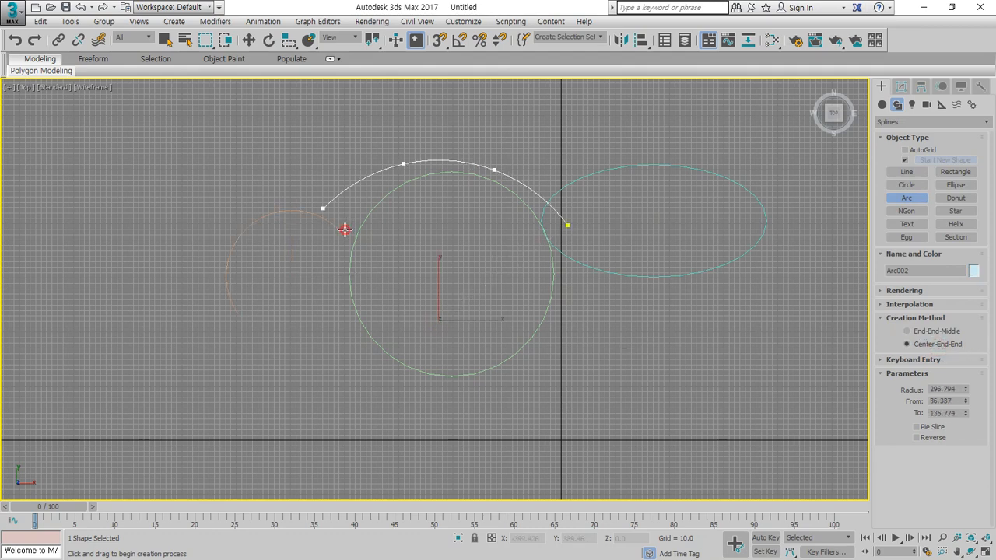
click(345, 228)
Draw an End-End-Middle arc of about 260 radius around the small arc and make it a pie slice
click(933, 332)
drag(193, 282, 470, 285)
click(305, 171)
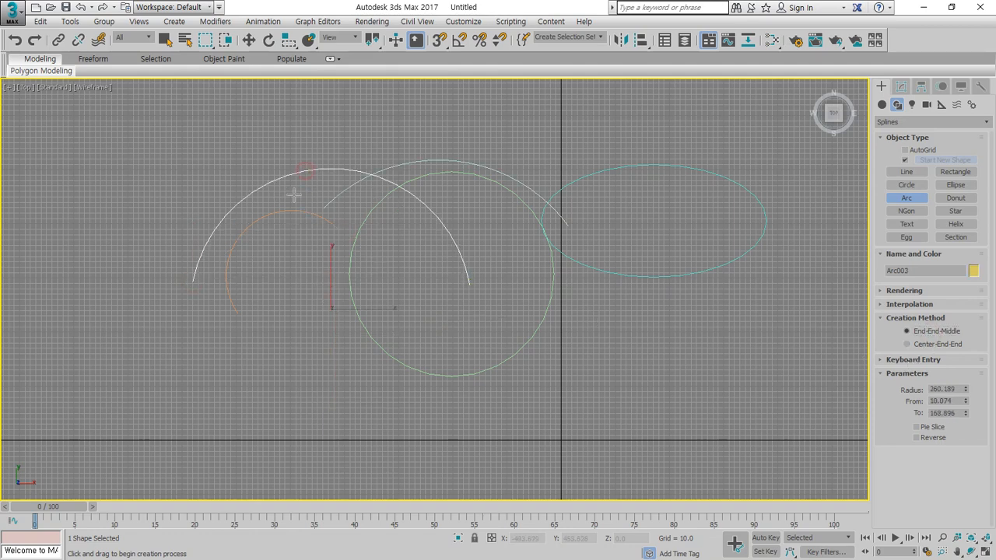
click(916, 427)
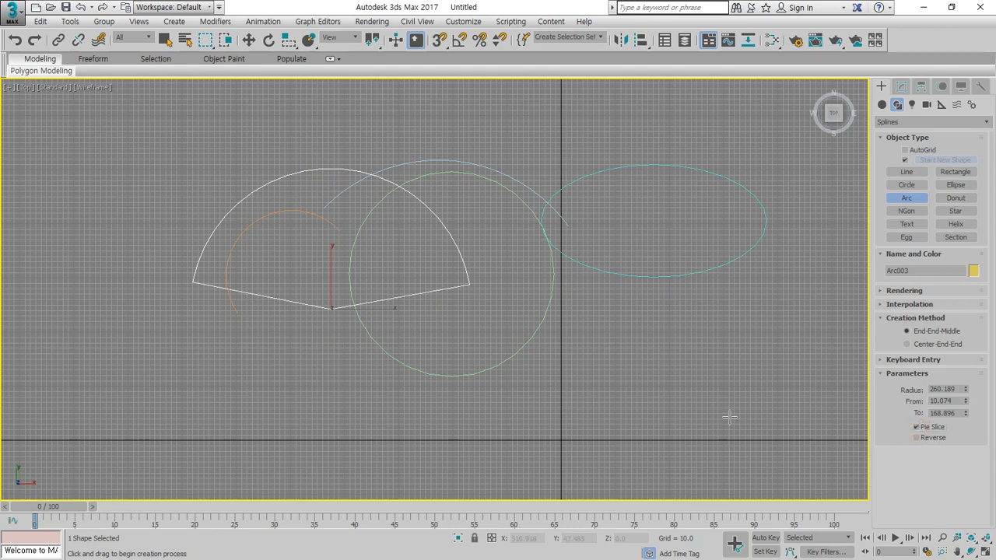
Draw a pie-slice arc across the vertical axis, adjust its radius to about 176 and its From angle to about 204, and toggle Reverse
drag(560, 370, 655, 311)
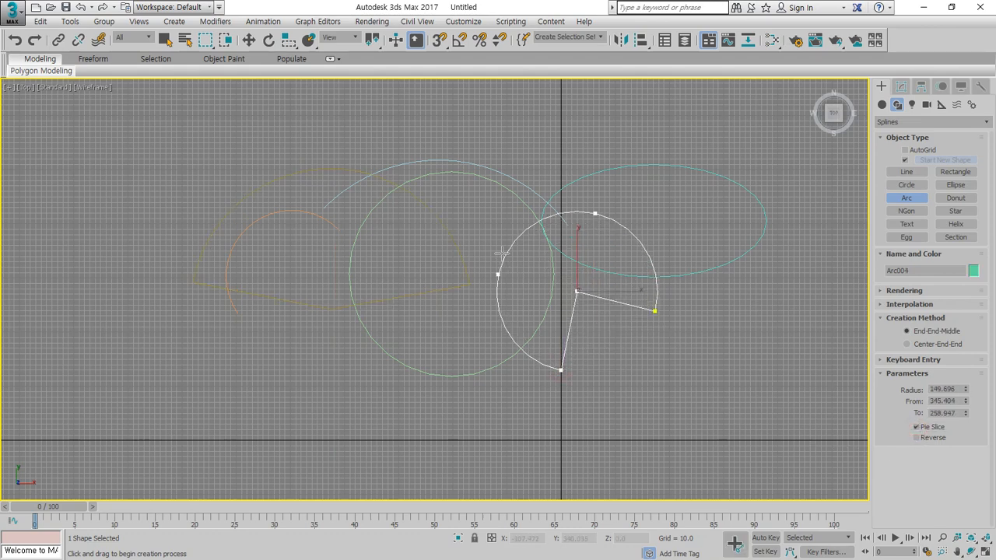
click(503, 225)
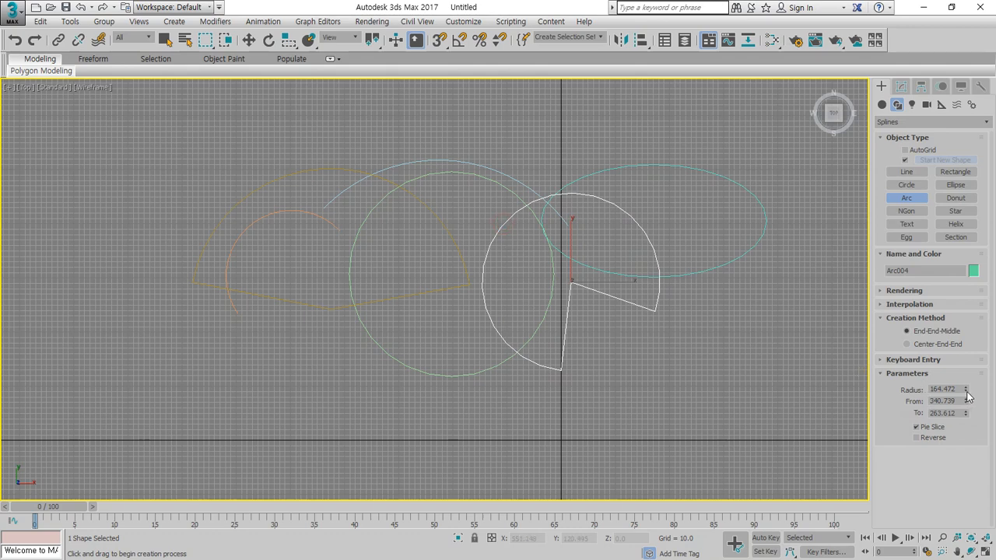
drag(965, 389, 954, 422)
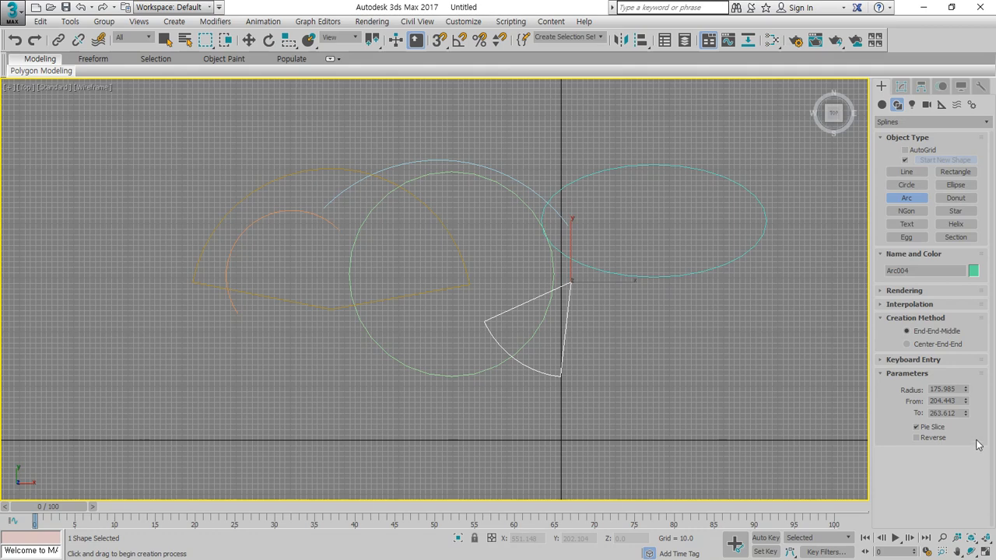
click(931, 439)
Draw a donut with radii of about 81 and 132 inside the large pie slice, overlapping the circle's western edge
click(956, 198)
drag(316, 262, 342, 228)
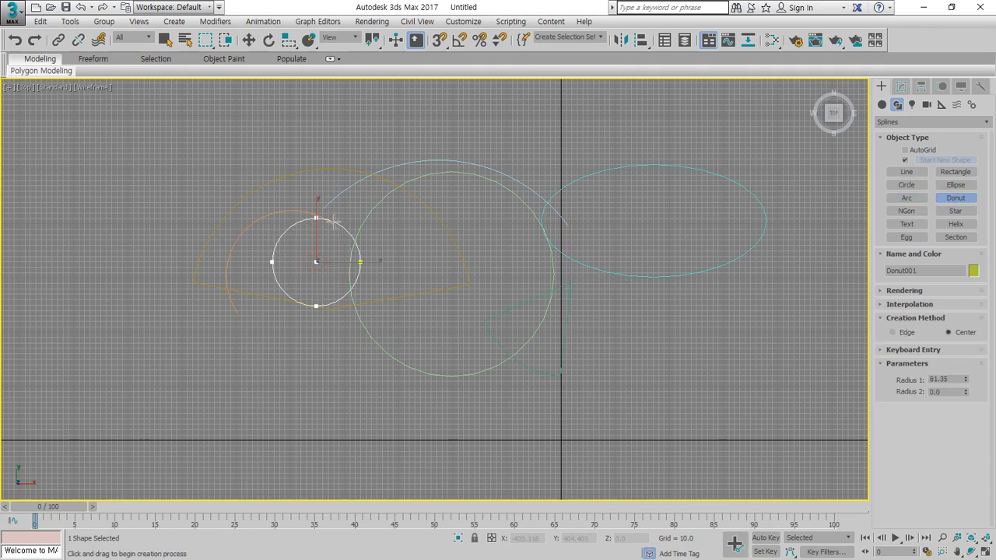
click(353, 201)
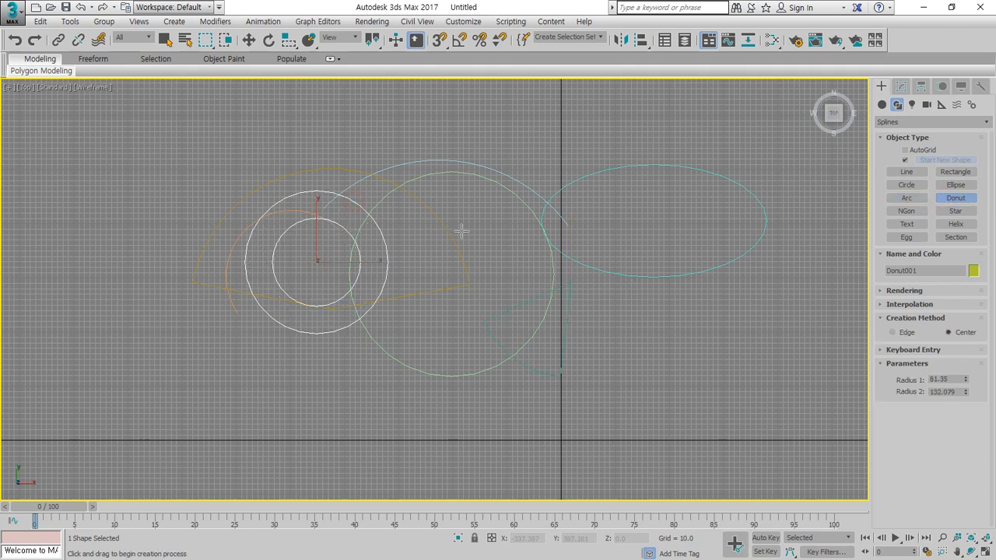
Draw a seven-sided NGon with a radius of about 173 over the circle
click(907, 211)
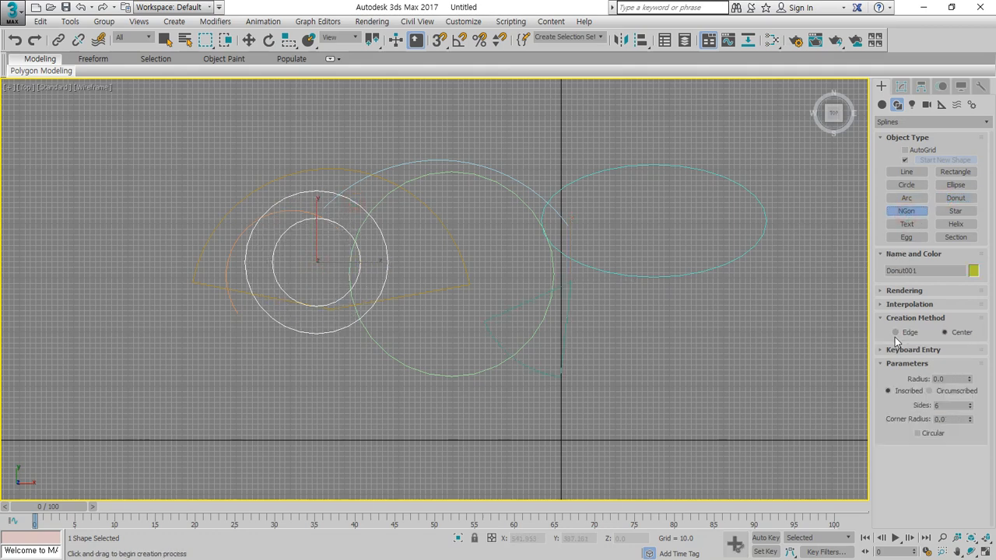
double_click(954, 407)
text(7)
drag(489, 264, 500, 173)
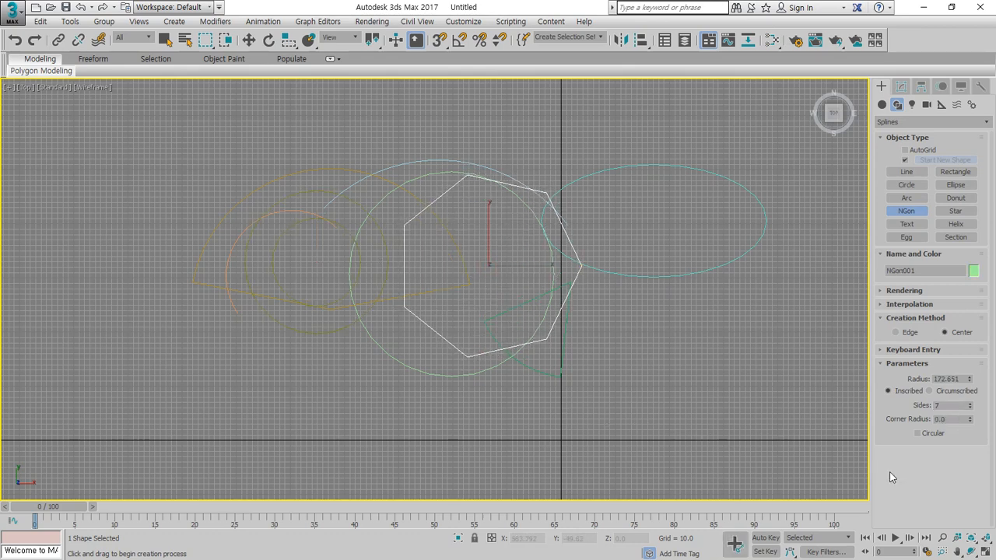
Compare the heptagon with its Circular option on and off, leaving the option off
click(918, 434)
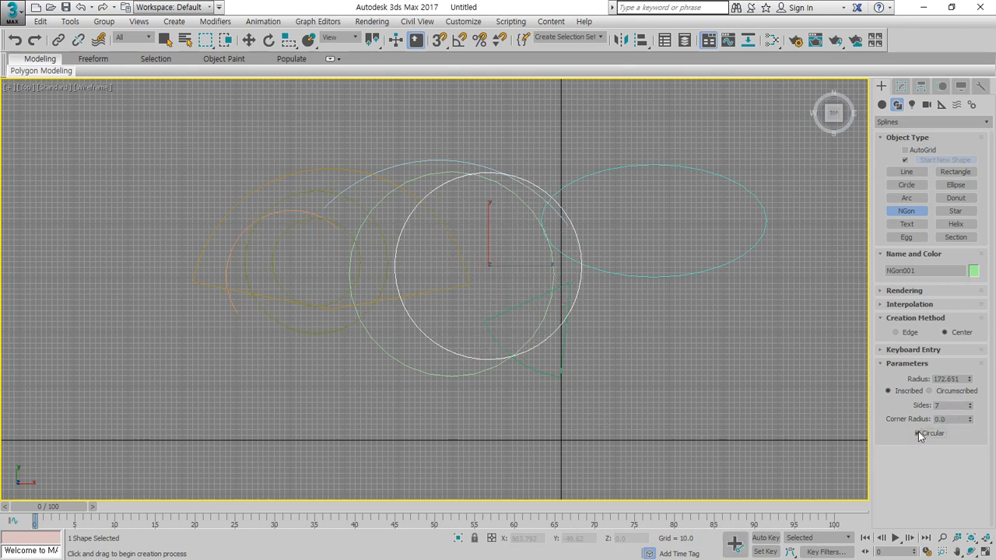
click(918, 433)
click(918, 433)
click(919, 434)
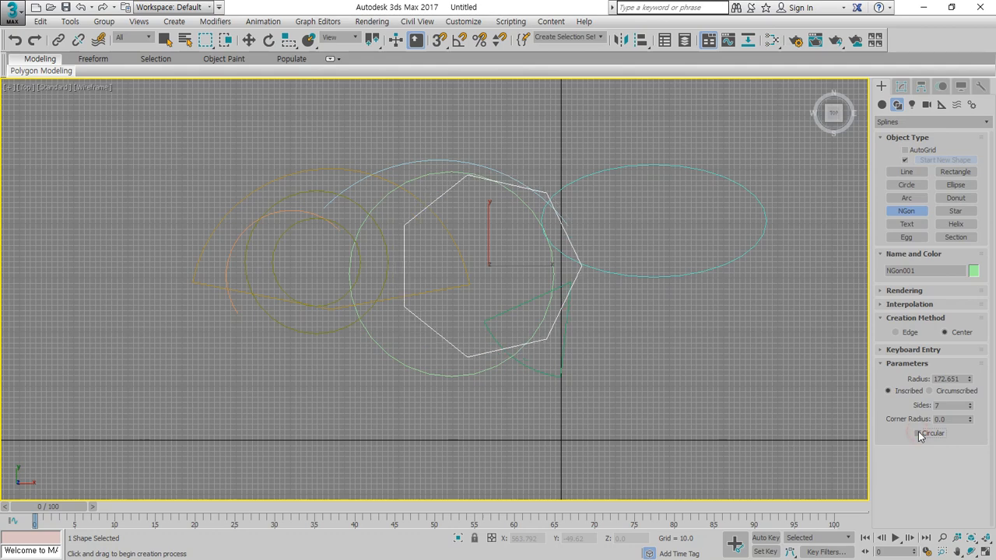
click(918, 434)
click(919, 433)
click(918, 434)
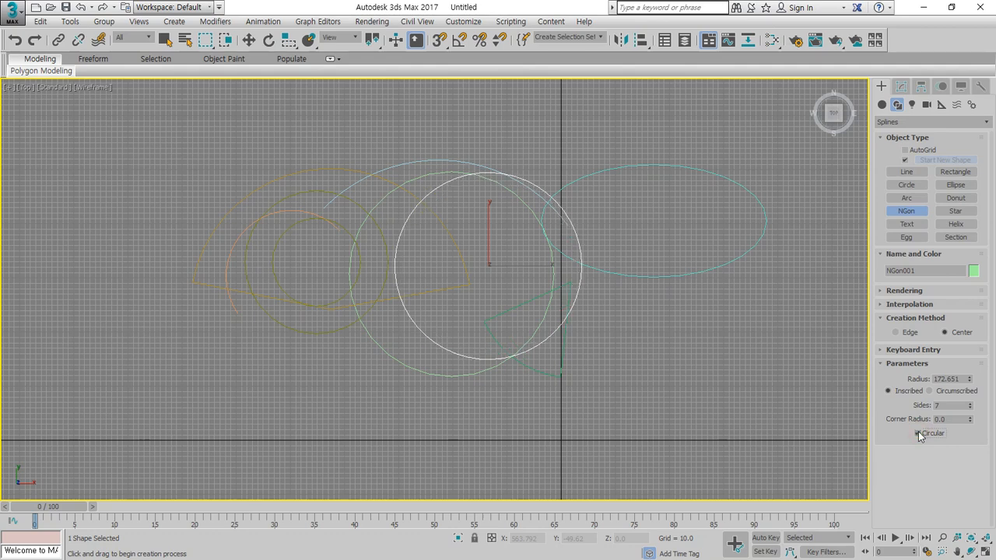
click(919, 434)
click(918, 434)
click(918, 433)
click(919, 434)
click(918, 433)
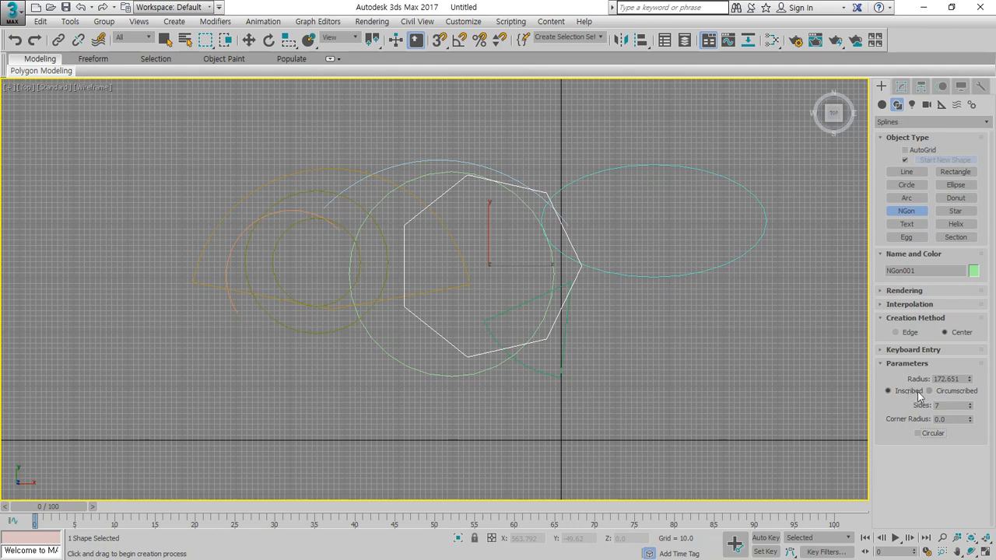
Compare the heptagon's Inscribed and Circumscribed radius options, leaving it set to Inscribed
click(955, 392)
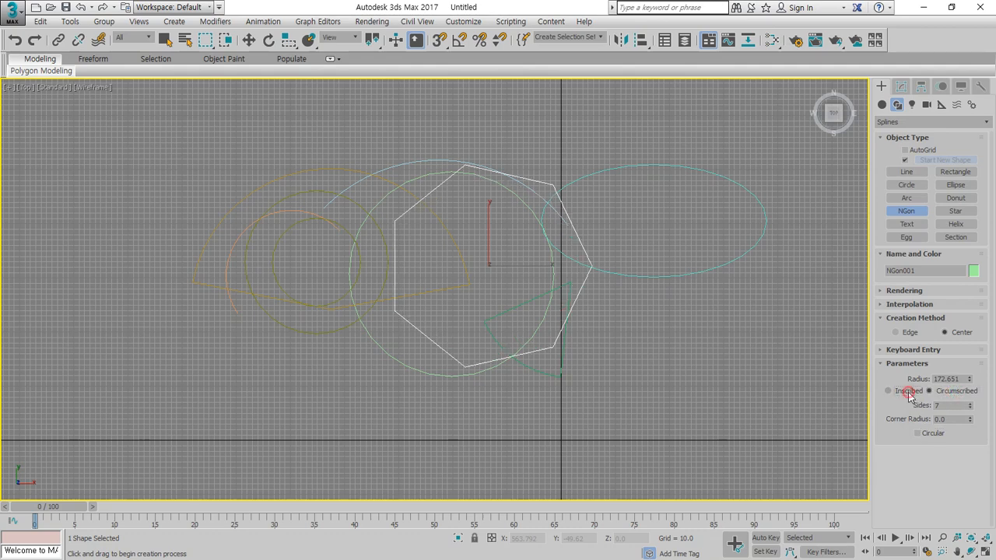
click(908, 391)
click(930, 391)
click(903, 391)
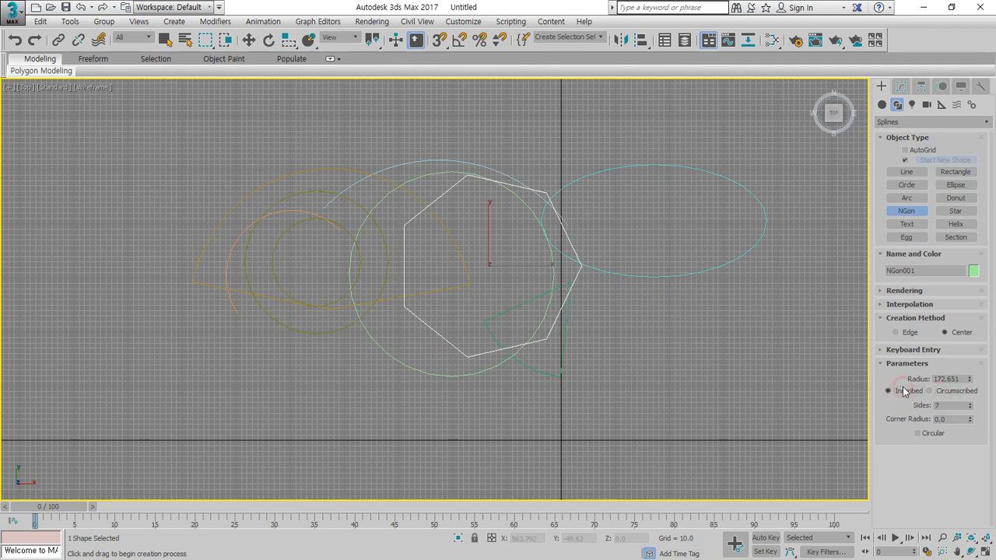
click(944, 391)
click(909, 392)
click(945, 392)
click(903, 392)
click(951, 393)
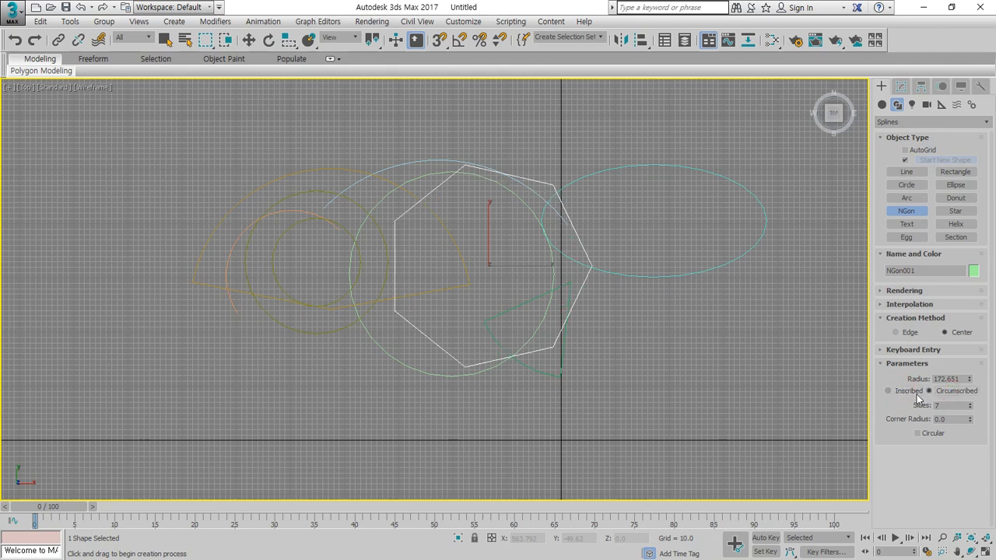
click(912, 392)
End NGon creation and delete all the shapes in the scene
right_click(663, 319)
key(ctrl+a)
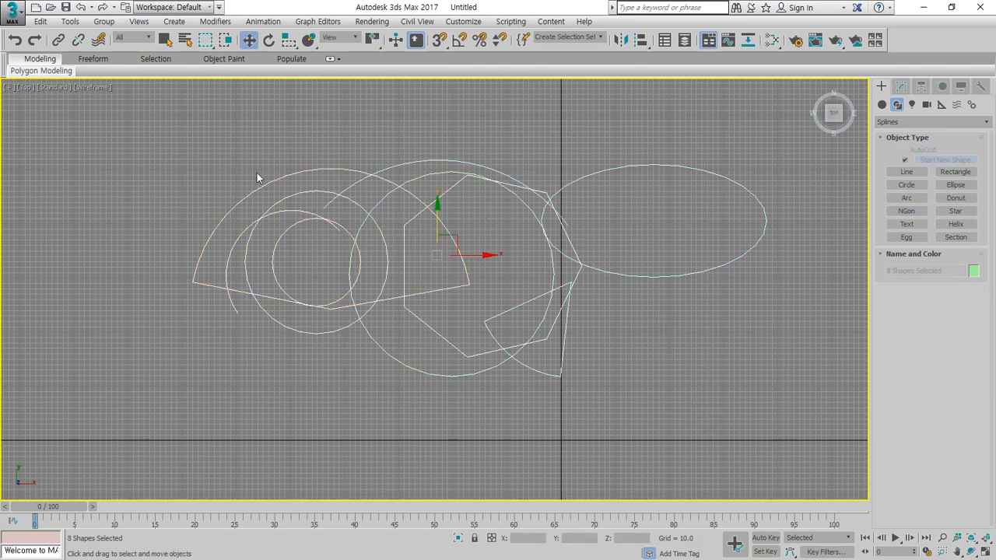
key(Delete)
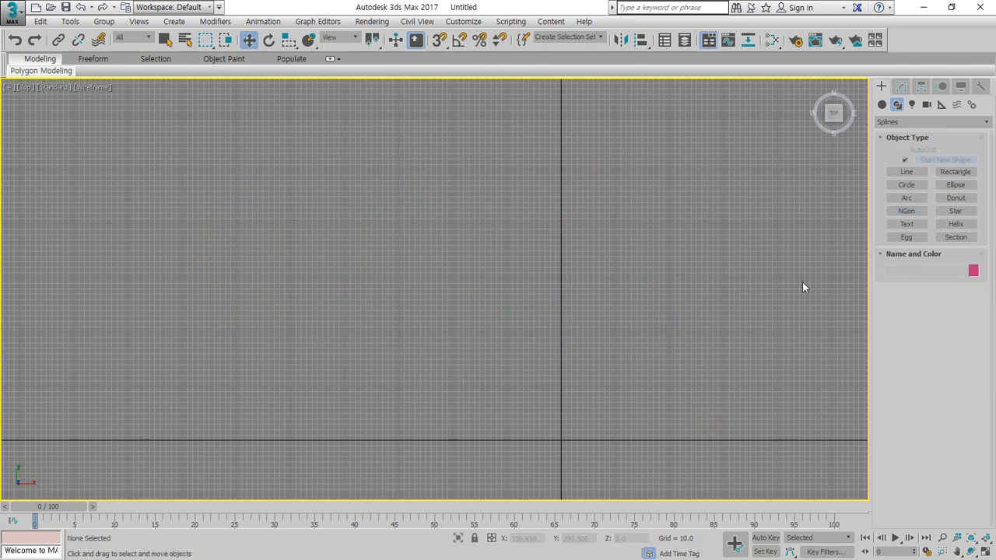
Draw a six-pointed star west of the vertical axis with radii of about 224 and 119
click(954, 215)
drag(433, 267, 478, 172)
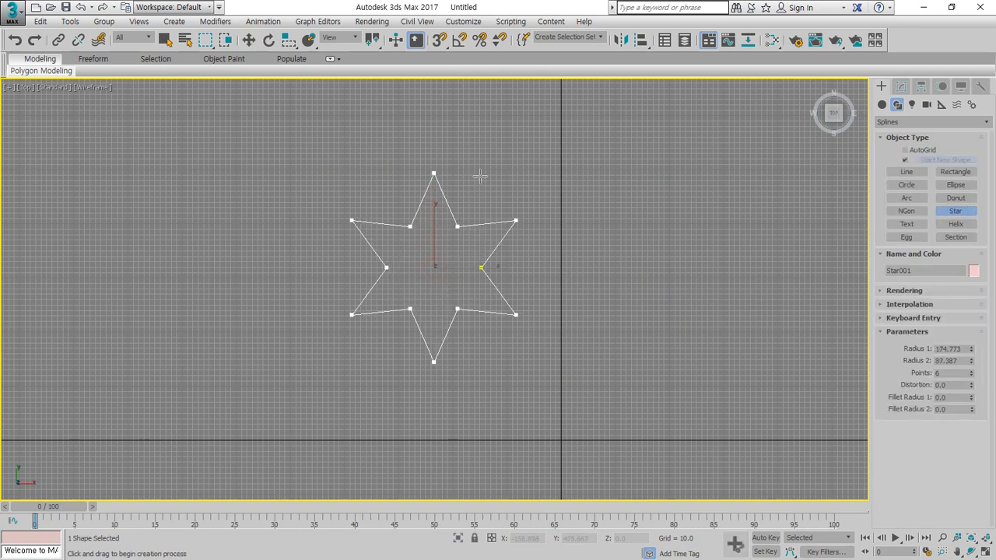
click(470, 213)
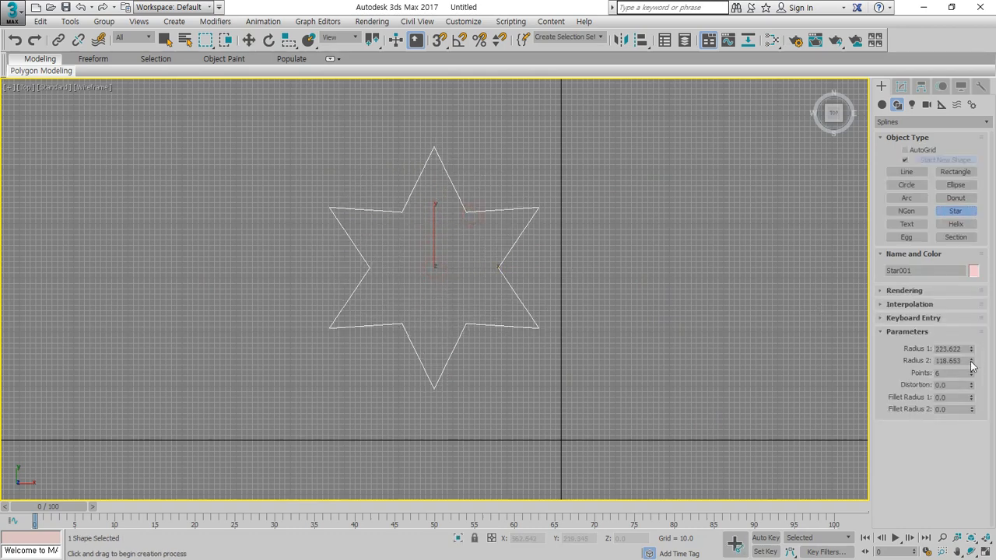
Adjust the star to 25 points, with Radius 1 about 250, Radius 2 about 216 and a distortion of about 1.3
drag(974, 352, 971, 416)
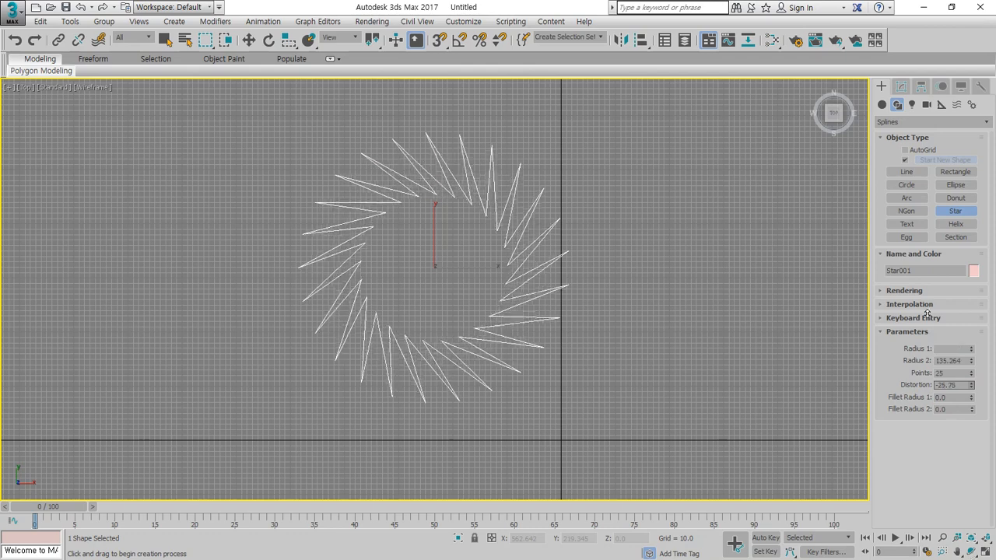
drag(927, 314, 645, 291)
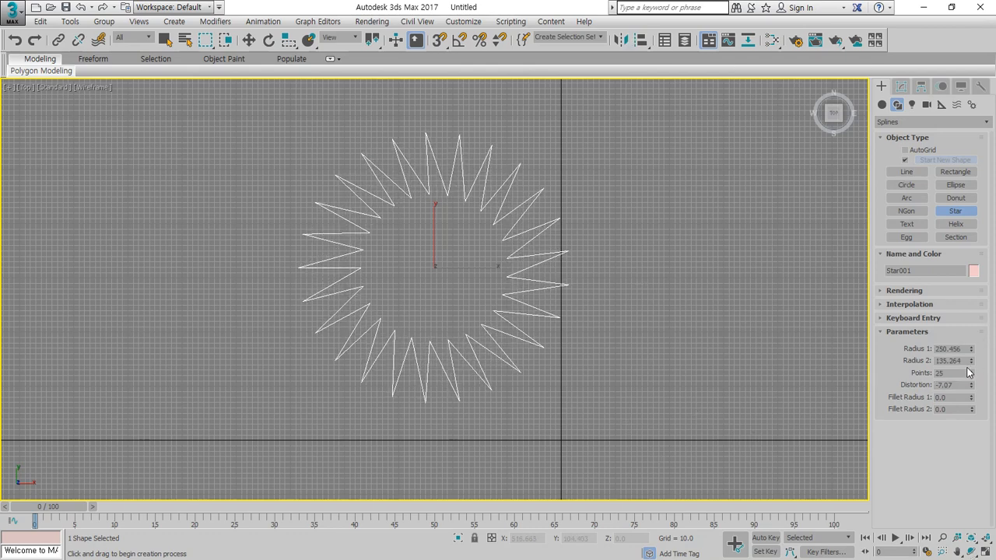
drag(972, 361, 971, 326)
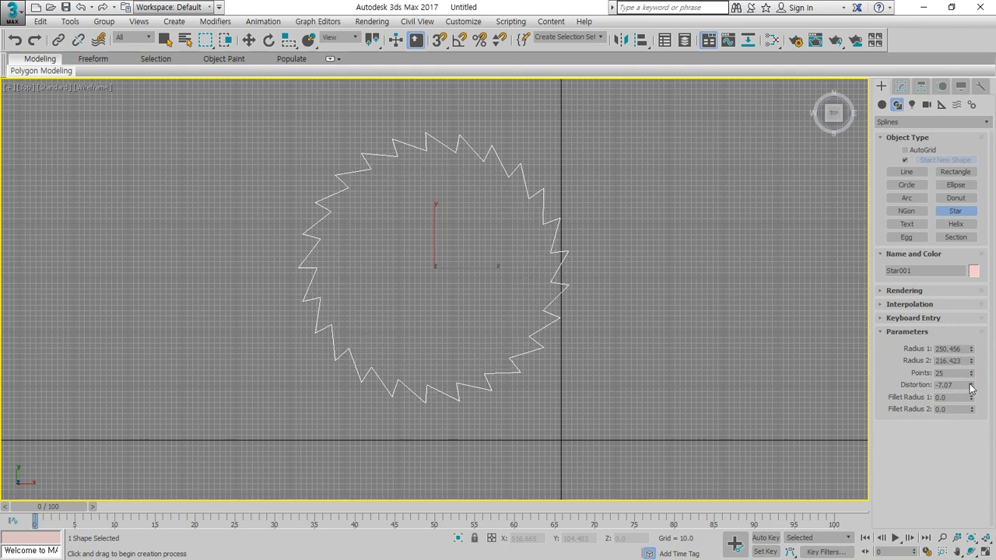
drag(971, 387, 27, 356)
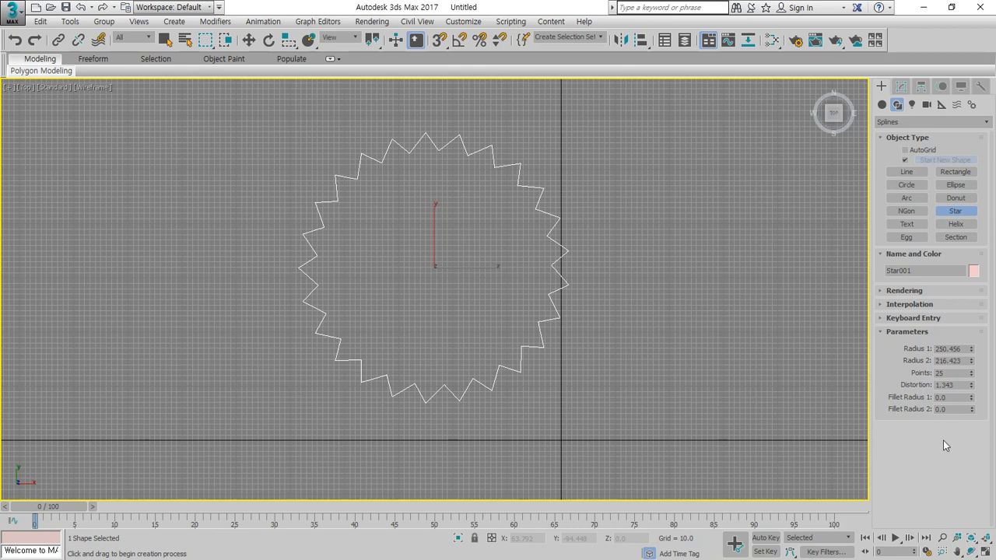
Round the star's points with Fillet Radius 1 about 15 and Fillet Radius 2 about 16, and reset its distortion to 0
drag(972, 400, 972, 366)
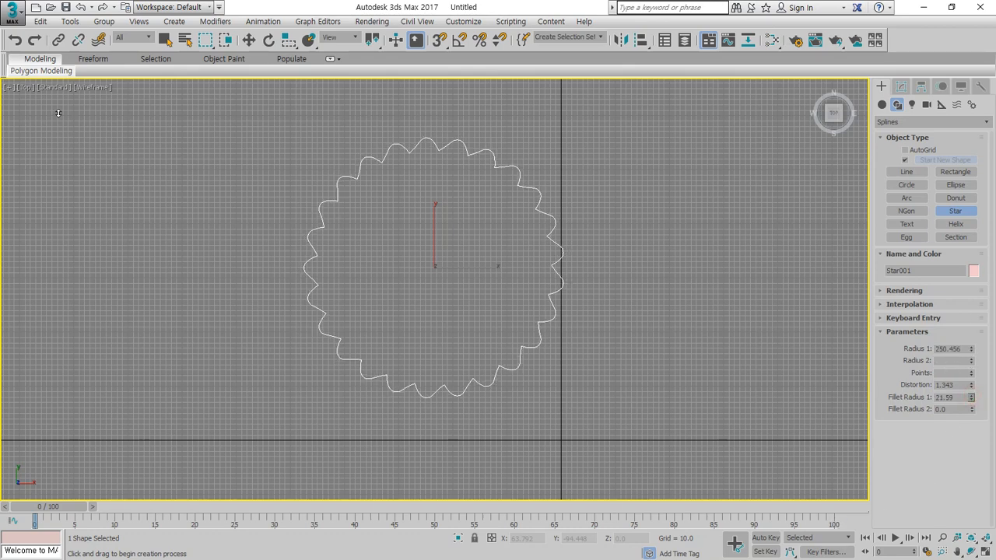
drag(63, 71, 217, 495)
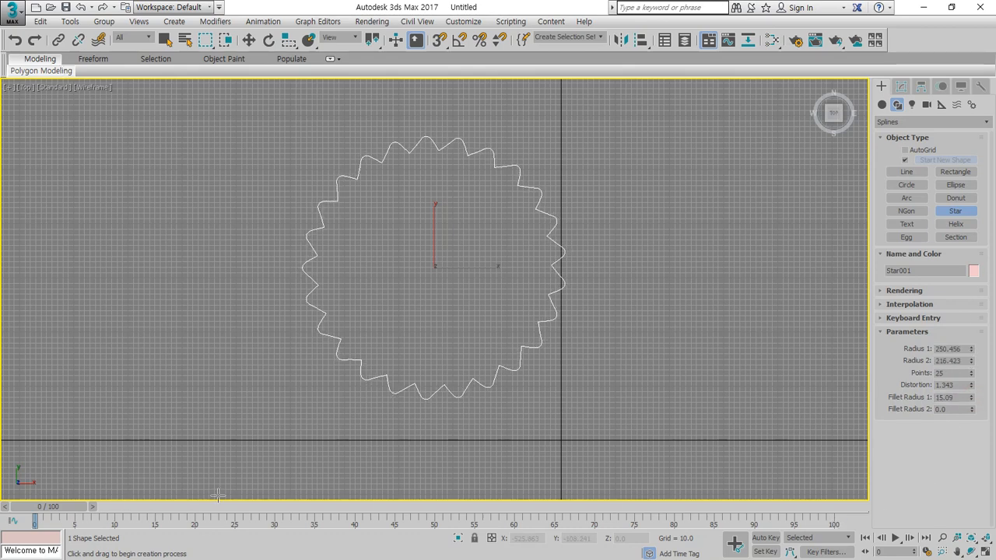
right_click(962, 386)
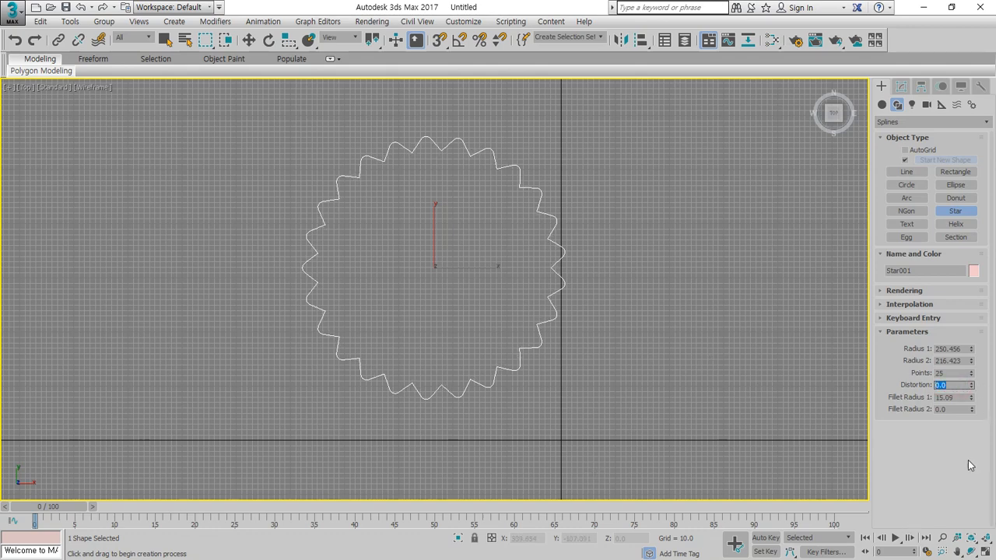
drag(971, 411, 976, 518)
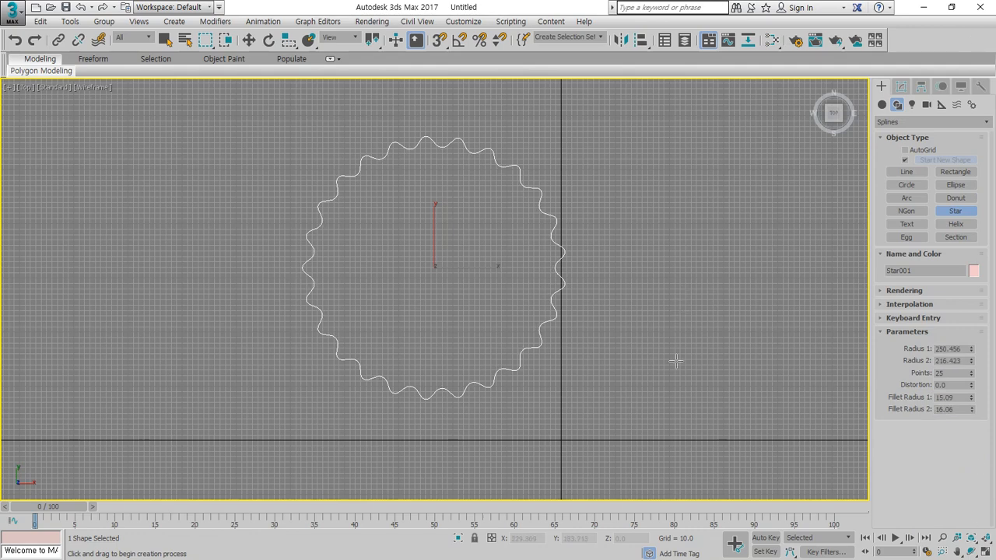
Return the star to sharp corners by setting Fillet Radius 1 and Fillet Radius 2 to 0
middle_drag(676, 362, 710, 417)
scroll(523, 244, up, 5)
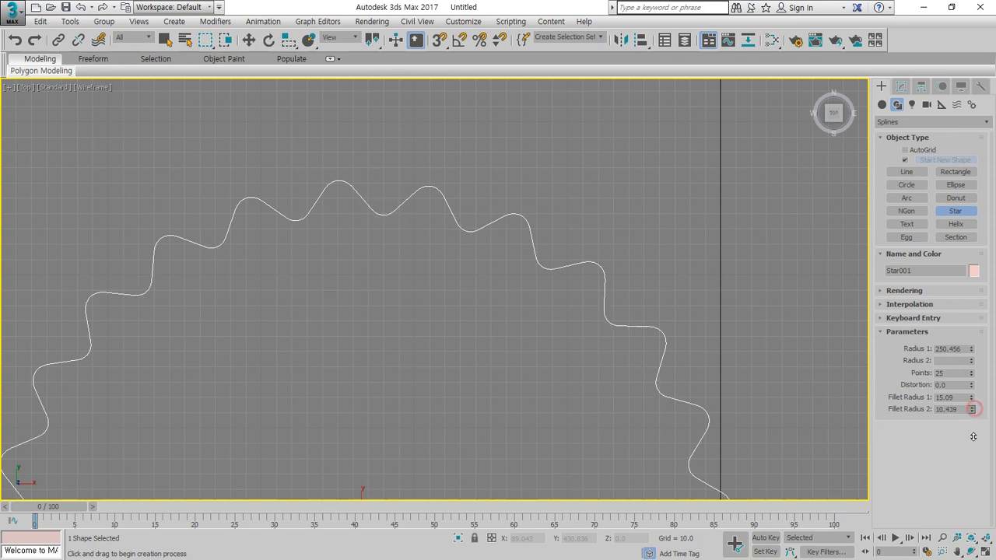
drag(972, 410, 971, 515)
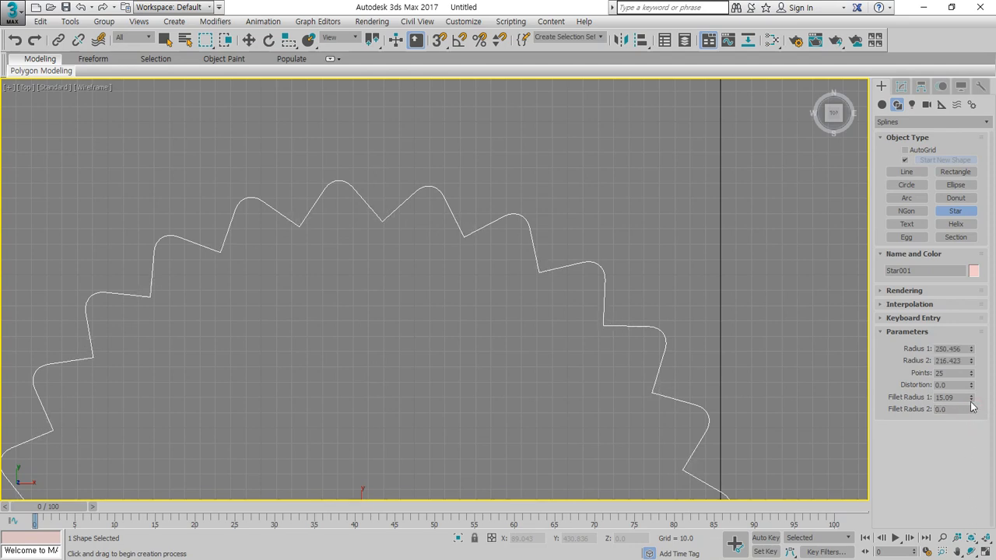
drag(970, 396, 971, 424)
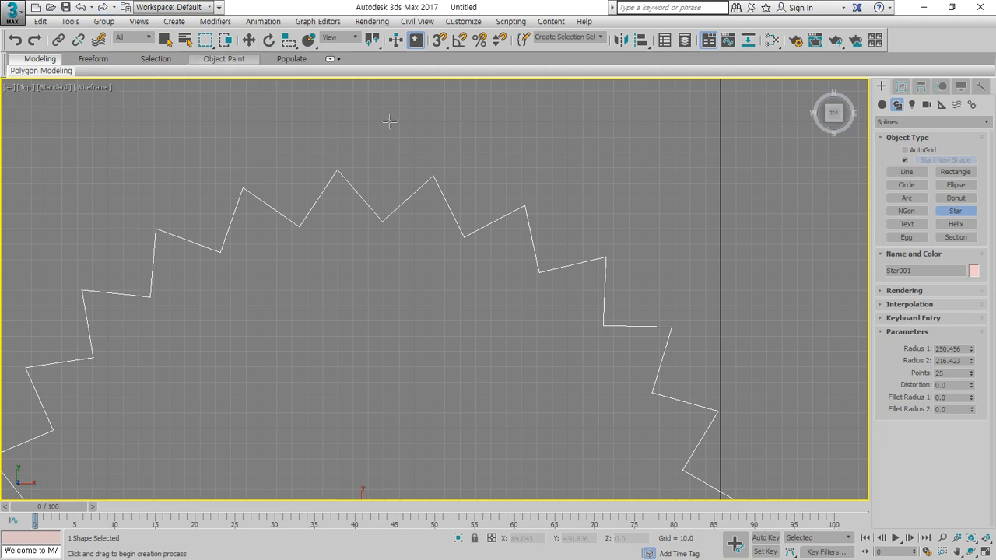
Place the spline text "MAX Text" northwest of the star in Arial, with a size of 150 and a kerning of about 0.55
click(906, 225)
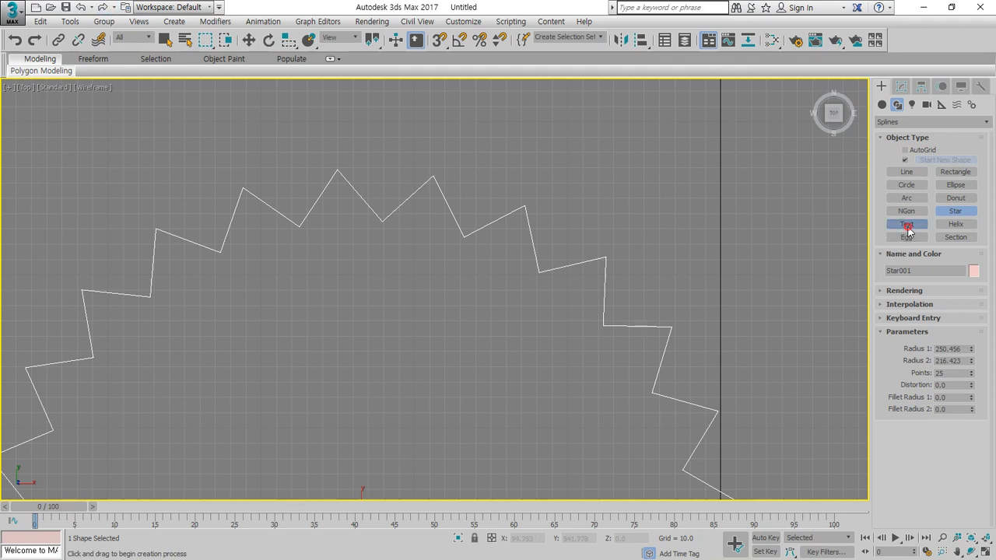
scroll(652, 228, down, 5)
mouse_move(271, 236)
mouse_down()
mouse_move(257, 234)
mouse_move(268, 235)
mouse_up()
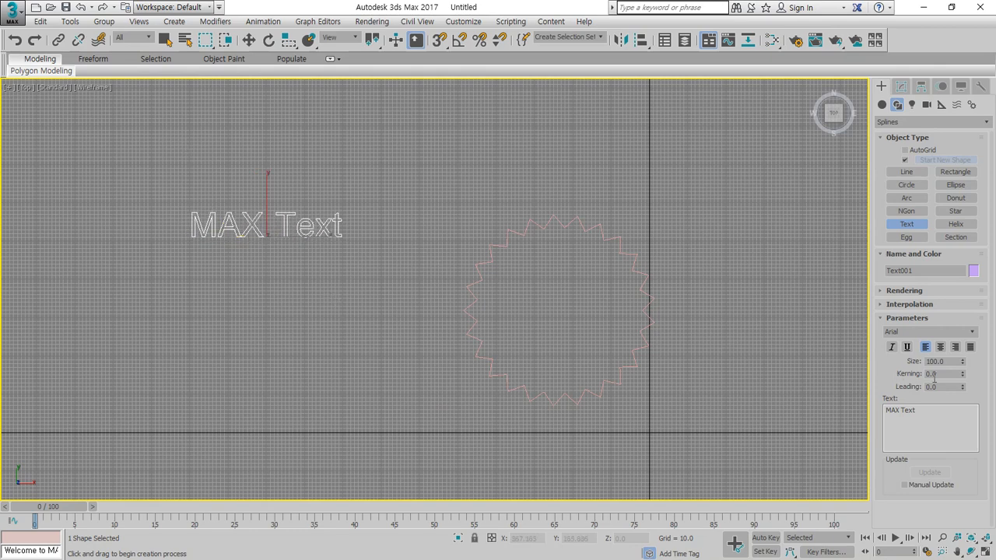
drag(963, 362, 963, 338)
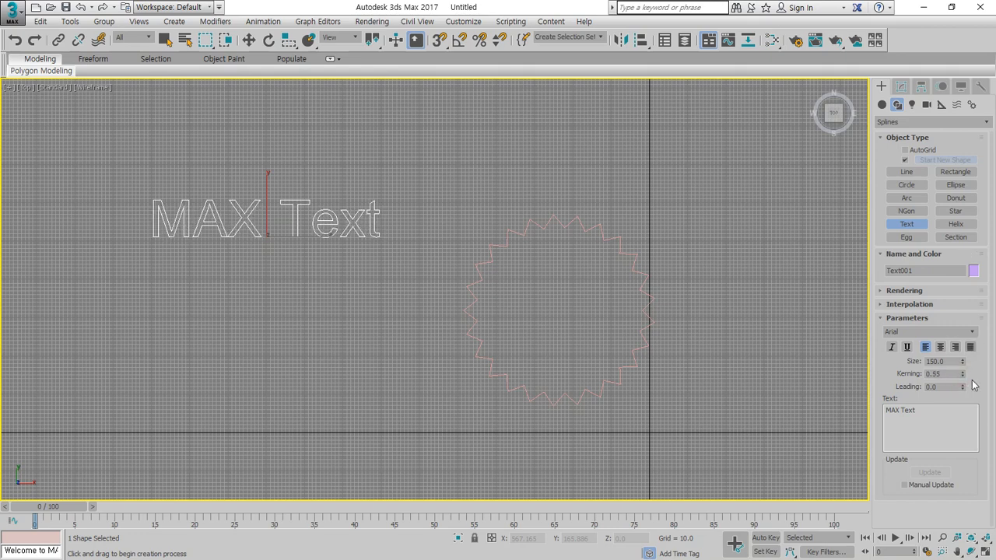
Set the text's leading to about -1.42 and repeat "MAX Text" on a second line
drag(963, 389, 965, 474)
click(923, 415)
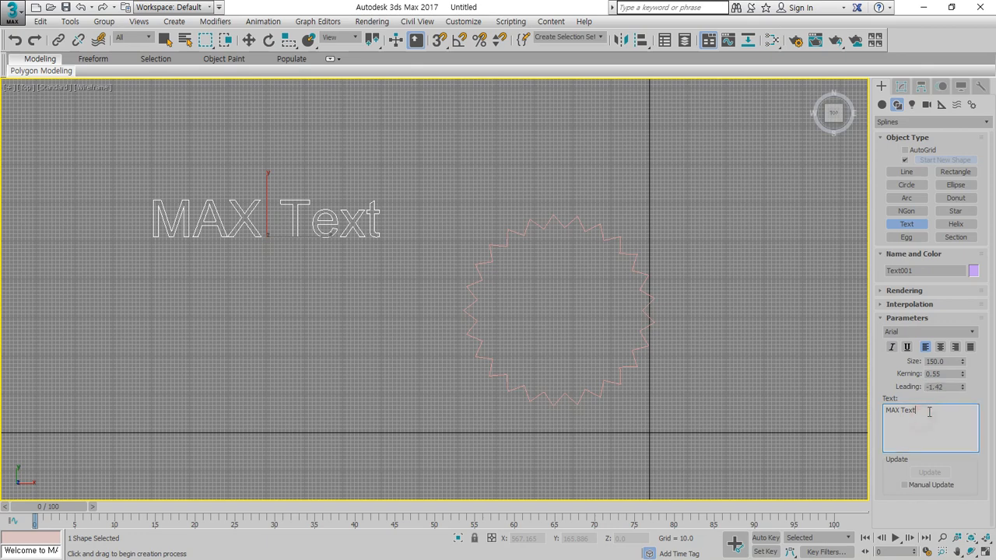
double_click(928, 411)
key(ctrl+c)
click(928, 420)
key(ctrl+v)
Adjust the two-line text to a leading of about -10.7, a size of about 214.5 and a kerning of about 2.61
drag(961, 390, 912, 460)
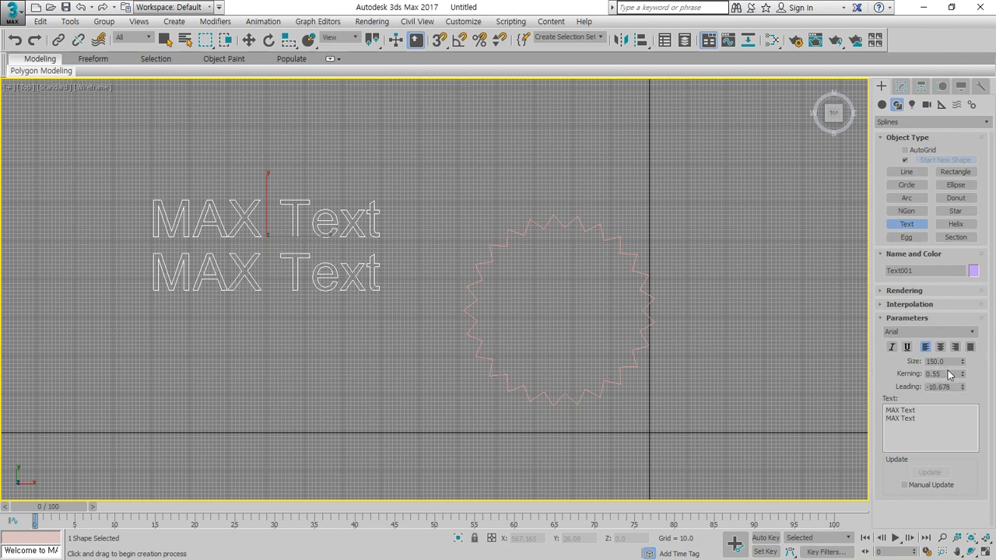
drag(962, 362, 959, 336)
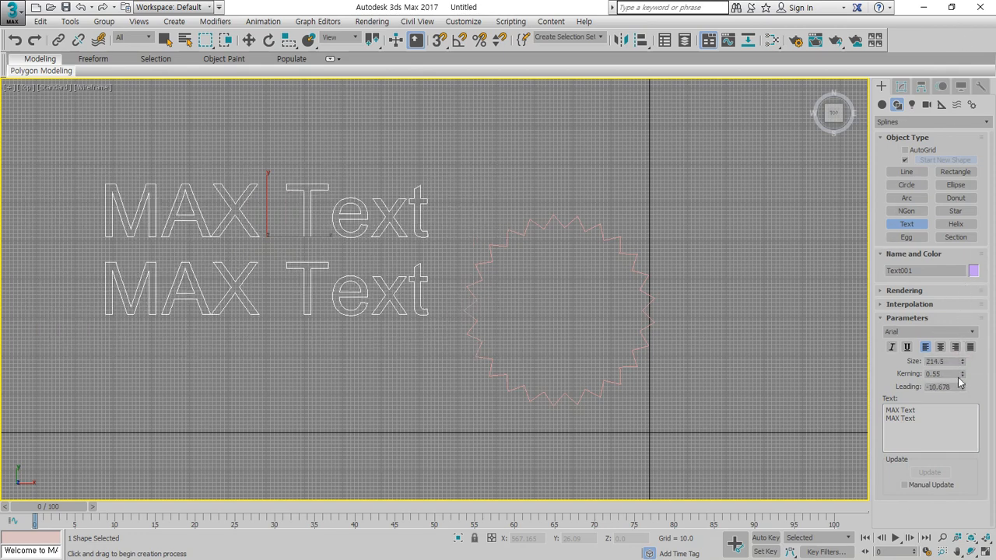
mouse_move(962, 374)
mouse_down()
mouse_move(957, 431)
mouse_move(957, 389)
mouse_up()
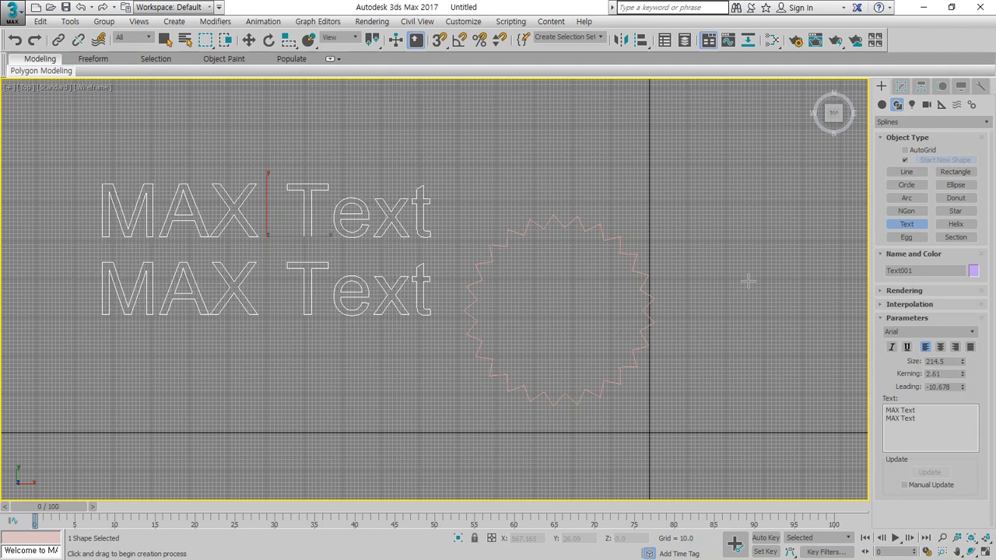
Delete the two-line text and the star from the Top viewport
right_click(366, 287)
drag(542, 346, 284, 133)
key(Delete)
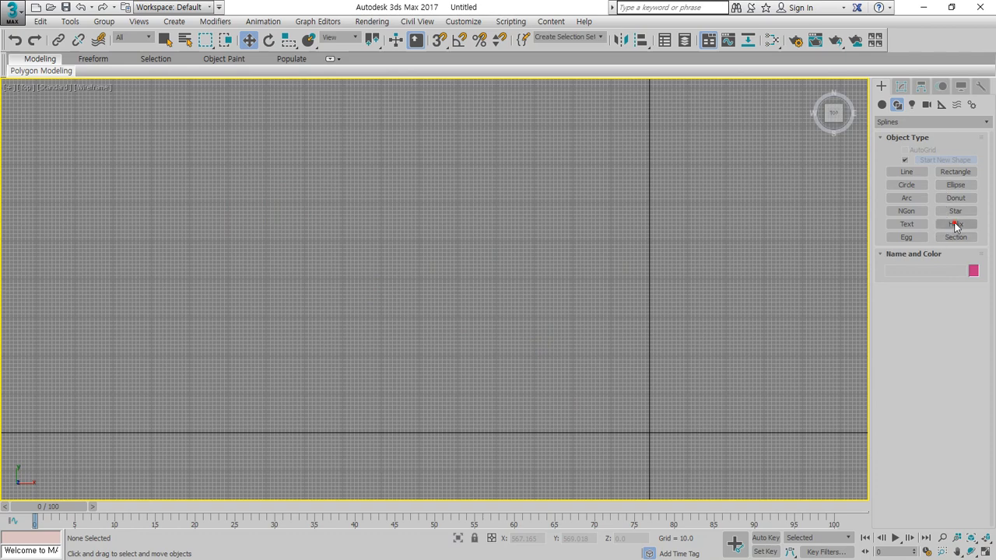
Switch to the four-viewport layout and draw a helix at the Top viewport's origin, radii about 45.9 and 44.7, height about 77.5
click(956, 226)
click(986, 549)
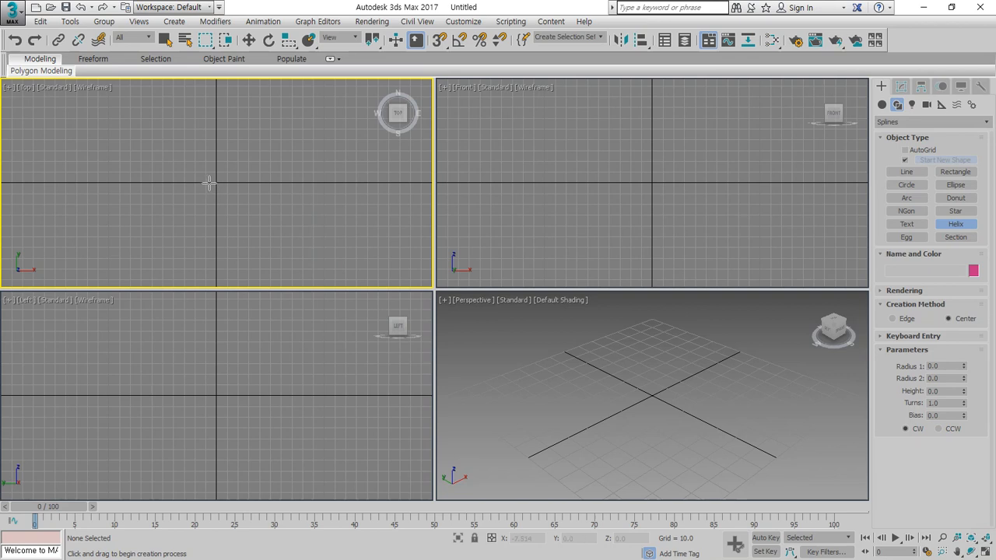
drag(214, 184, 264, 189)
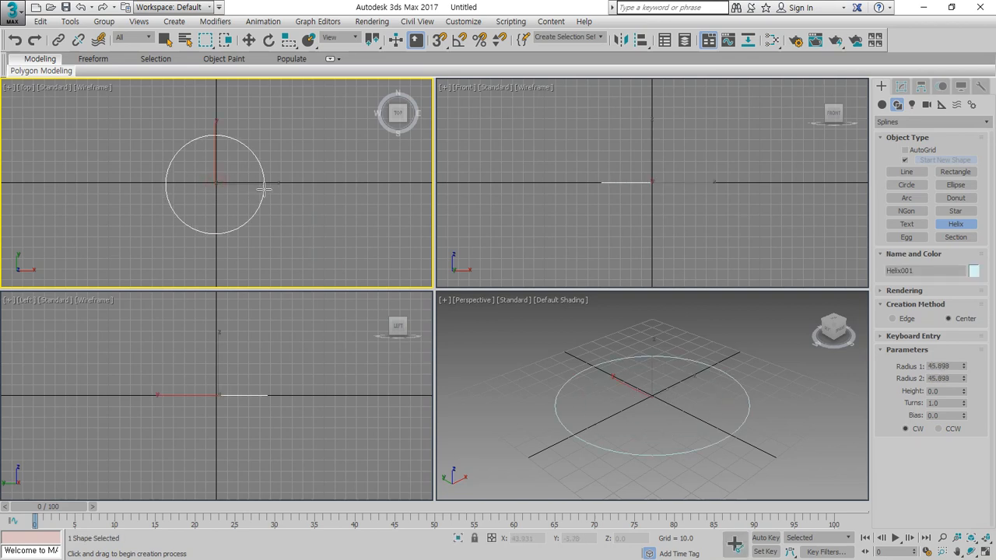
click(279, 106)
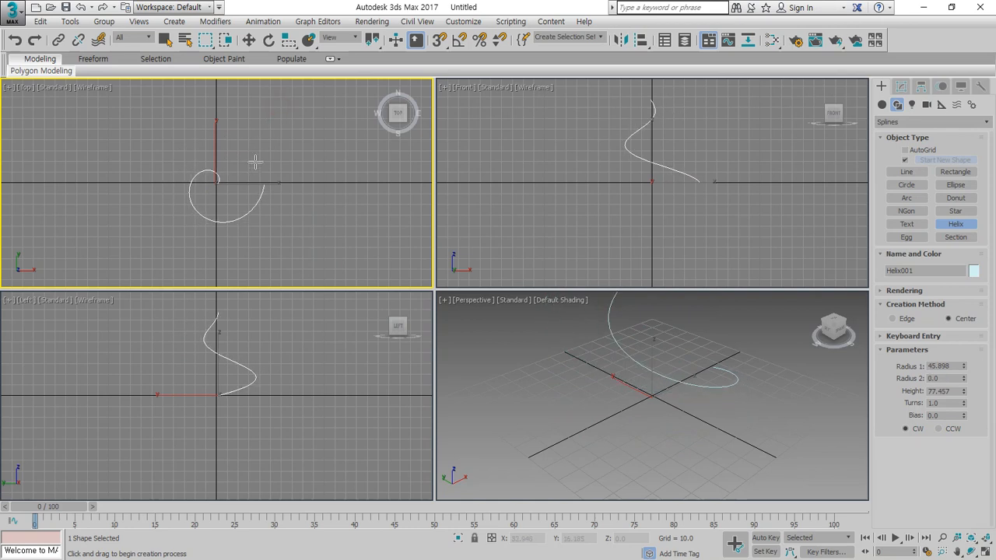
click(291, 106)
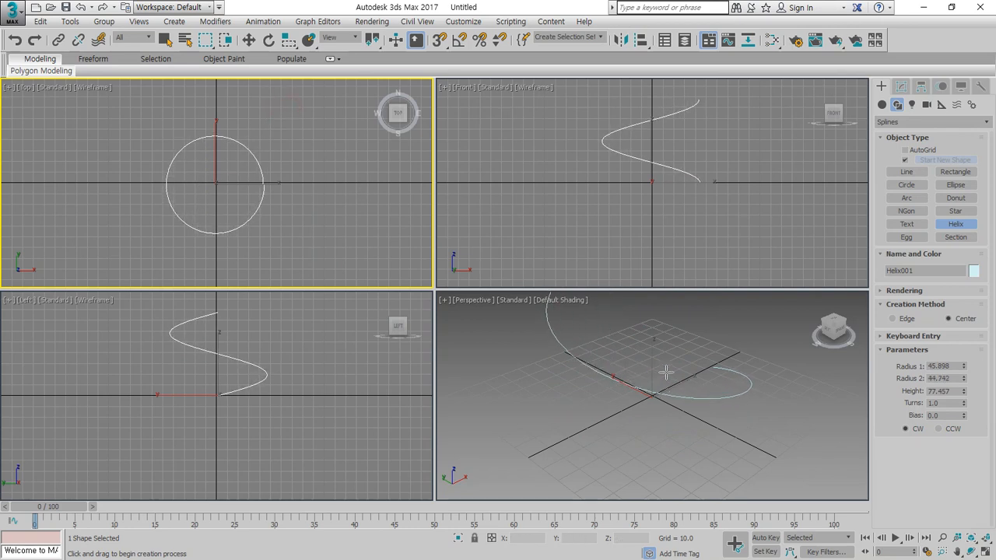
Set both Radius 1 and Radius 2 of the helix to 50
middle_drag(665, 371, 652, 431)
scroll(654, 425, down, 3)
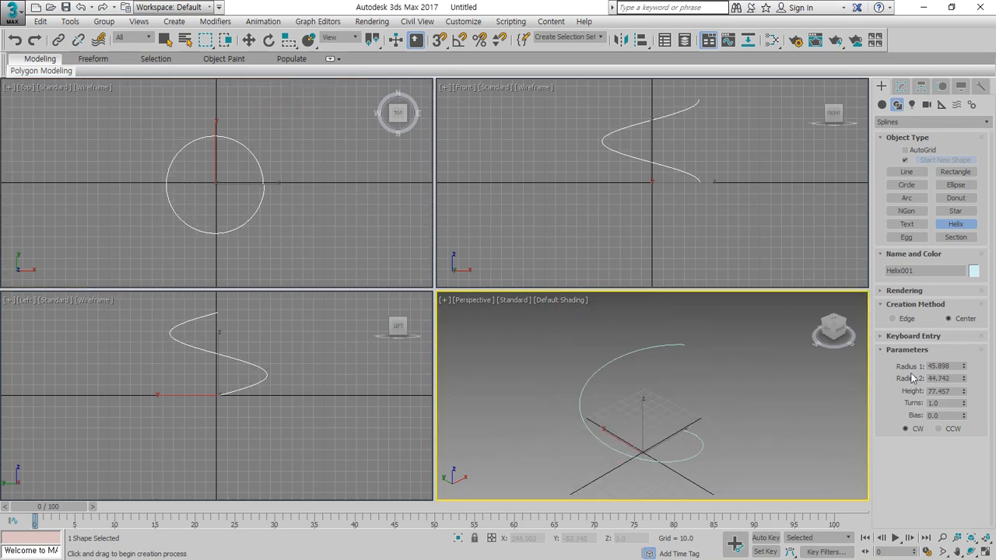
mouse_move(965, 368)
mouse_down()
mouse_move(965, 356)
mouse_move(962, 366)
mouse_up()
double_click(943, 366)
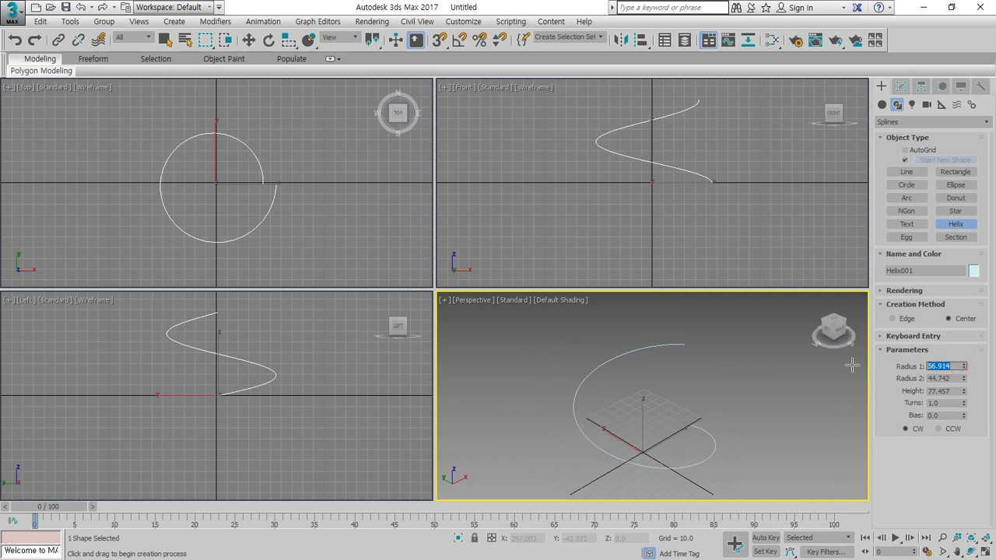
text(50)
key(Return)
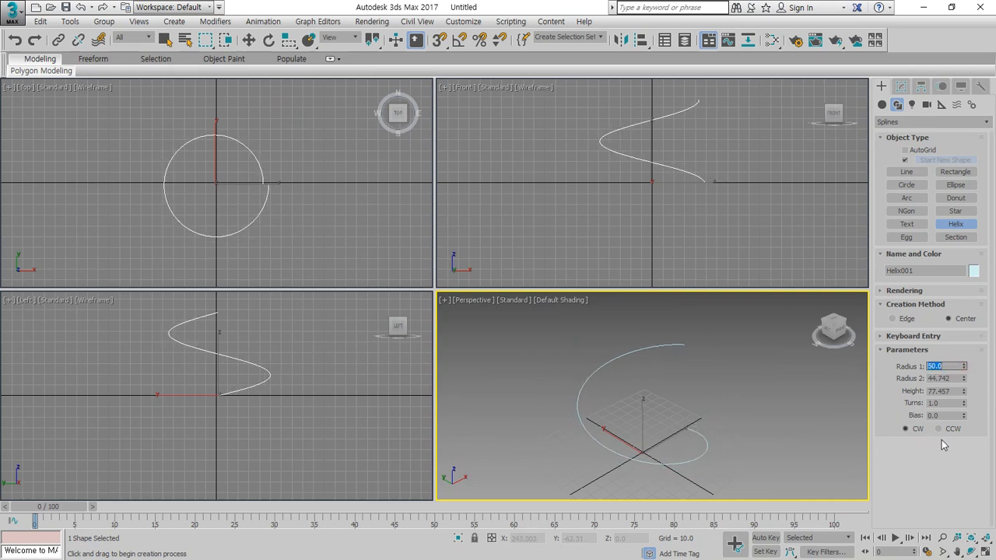
double_click(955, 378)
text(50)
key(Return)
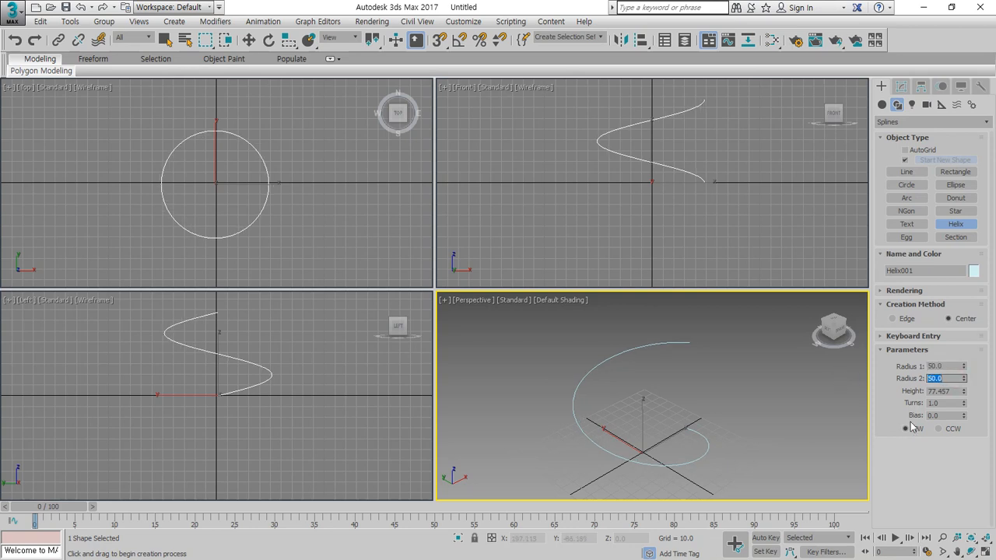
Set the helix's height to 100 and raise its turns to about 6.56
double_click(941, 390)
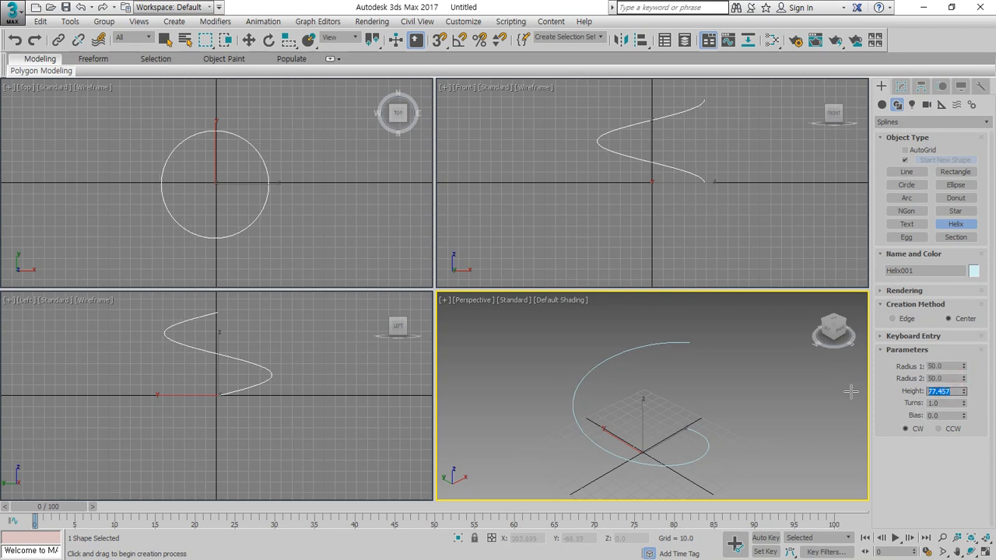
text(100)
key(Return)
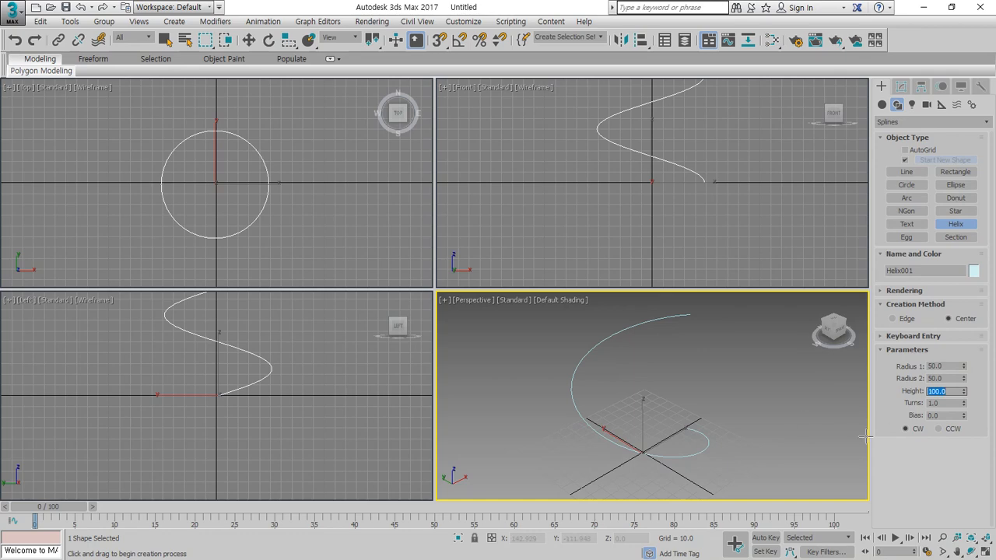
drag(964, 405, 960, 58)
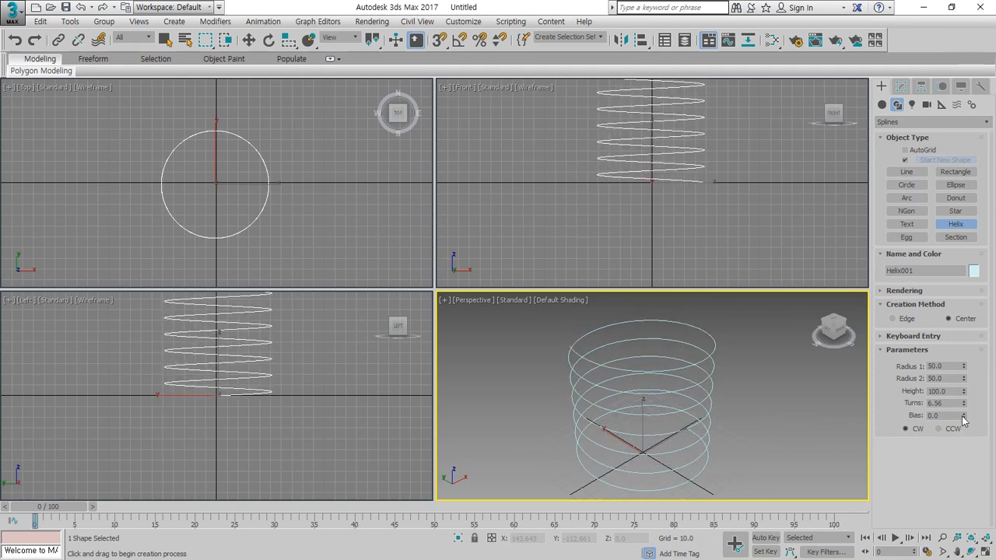
Taper the helix with a Radius 2 of 0 and a bias of about -0.12, and flatten it to a height of 0
mouse_move(964, 416)
mouse_down()
mouse_move(965, 378)
mouse_move(964, 459)
mouse_move(964, 373)
mouse_move(968, 447)
mouse_move(973, 393)
mouse_move(979, 431)
mouse_move(973, 391)
mouse_move(965, 442)
mouse_move(966, 427)
mouse_up()
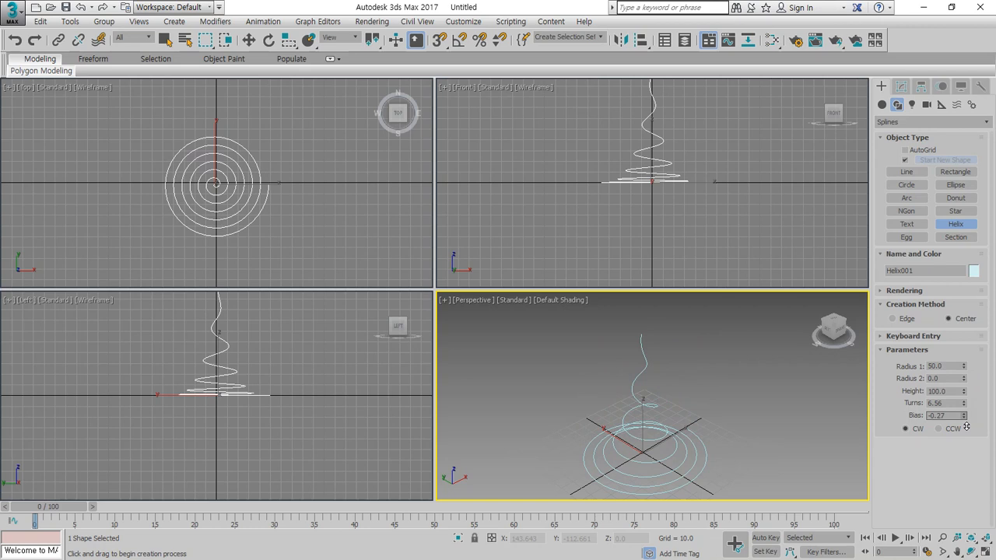
drag(967, 427, 969, 409)
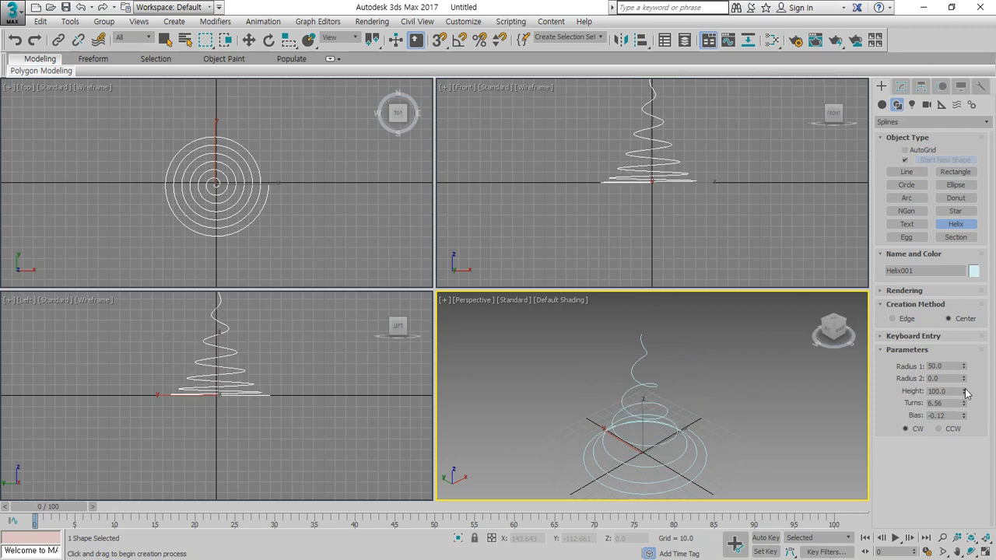
double_click(937, 390)
text(0)
key(Return)
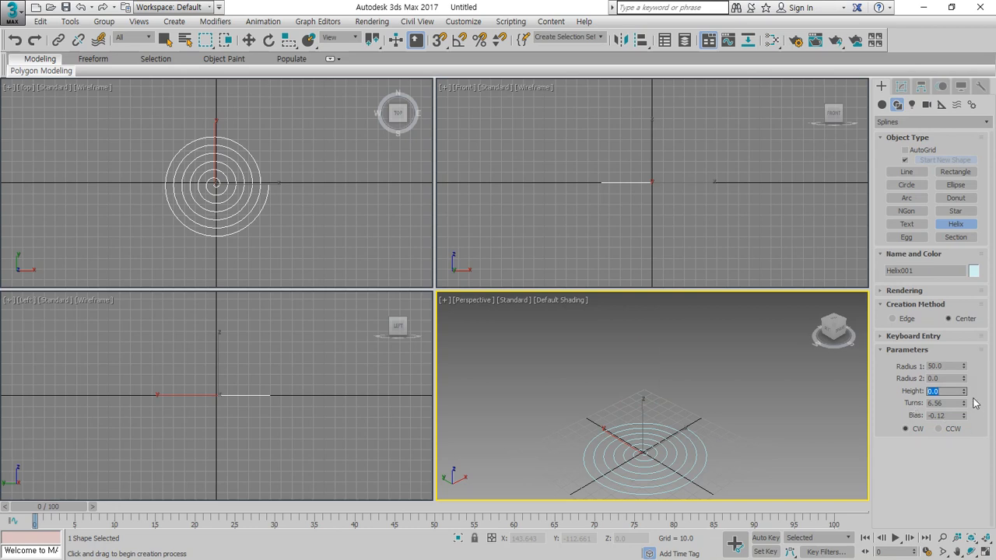
Raise the flat spiral to a height of about 90.2 with a bias of about -0.46
drag(966, 396, 794, 238)
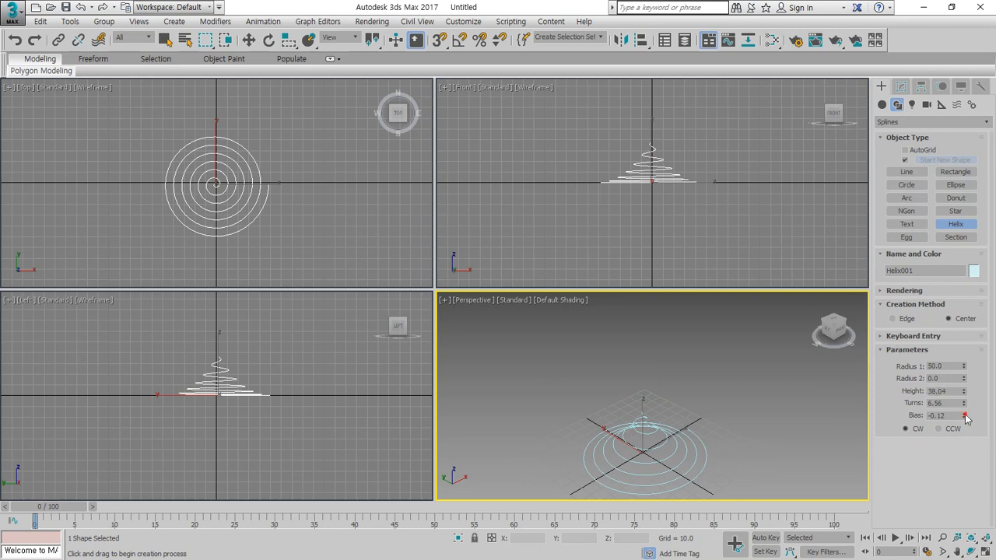
drag(964, 415, 969, 441)
drag(965, 390, 969, 311)
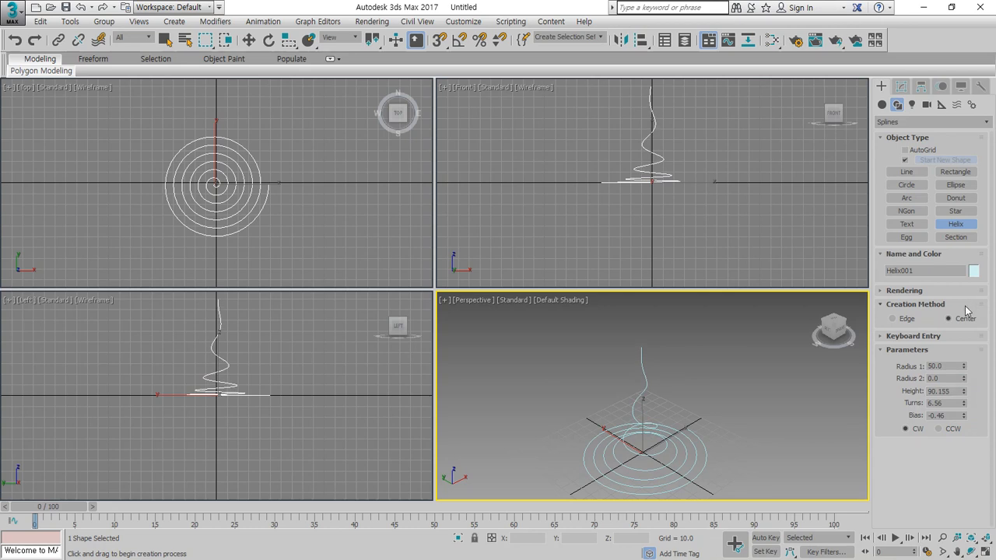
Draw an outlined egg east of the helix in the Top viewport, about 89.4 long and 59.6 wide with a thickness of about 7.8
click(903, 244)
middle_drag(298, 156, 244, 178)
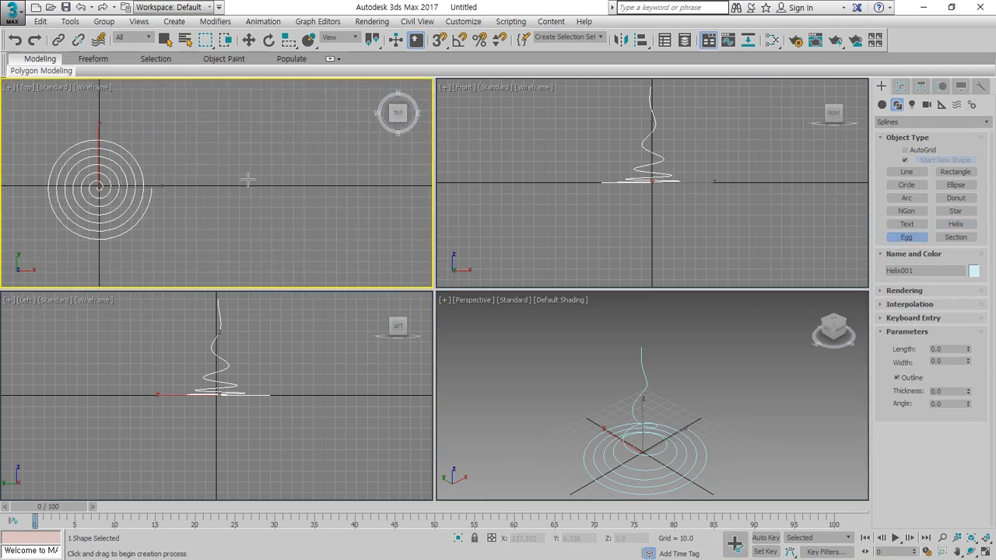
drag(245, 178, 286, 145)
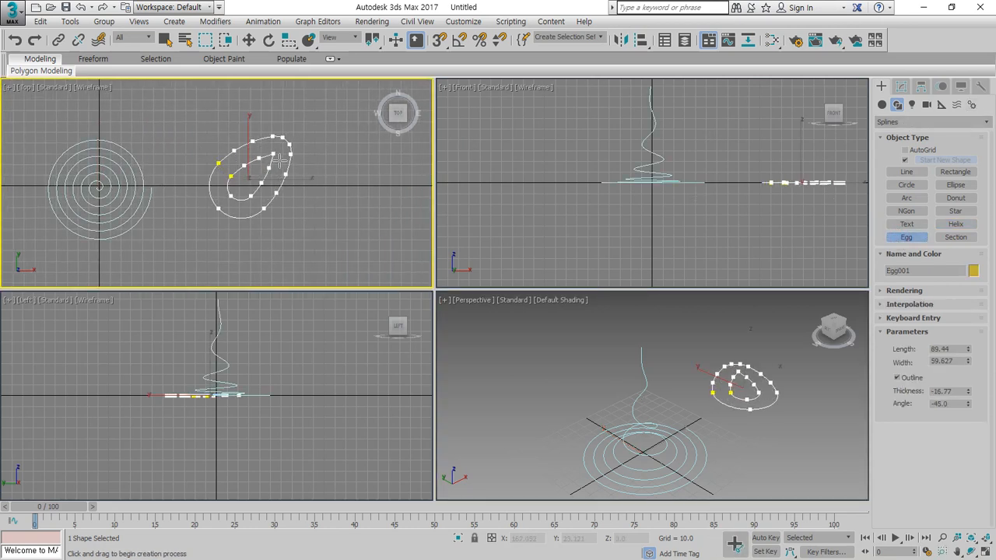
click(300, 146)
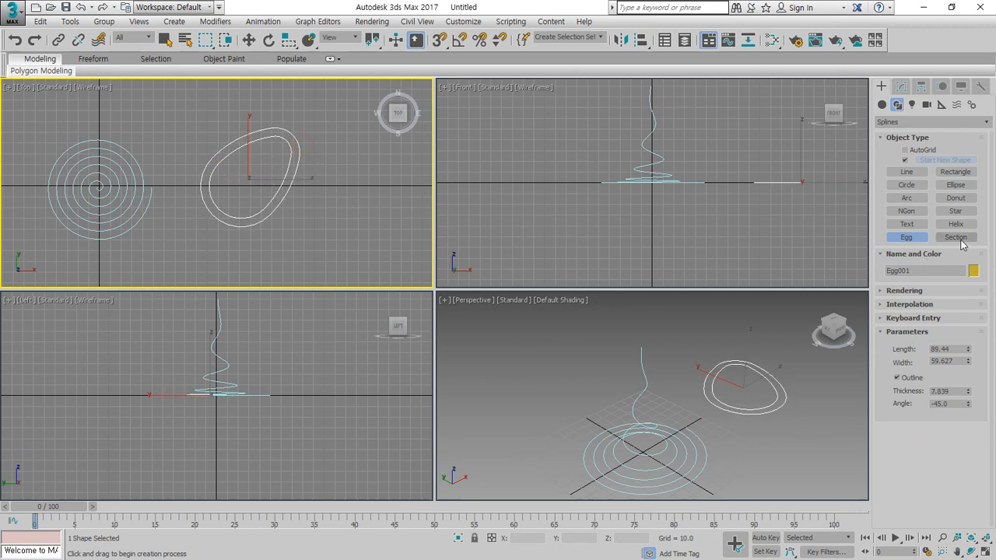
click(962, 244)
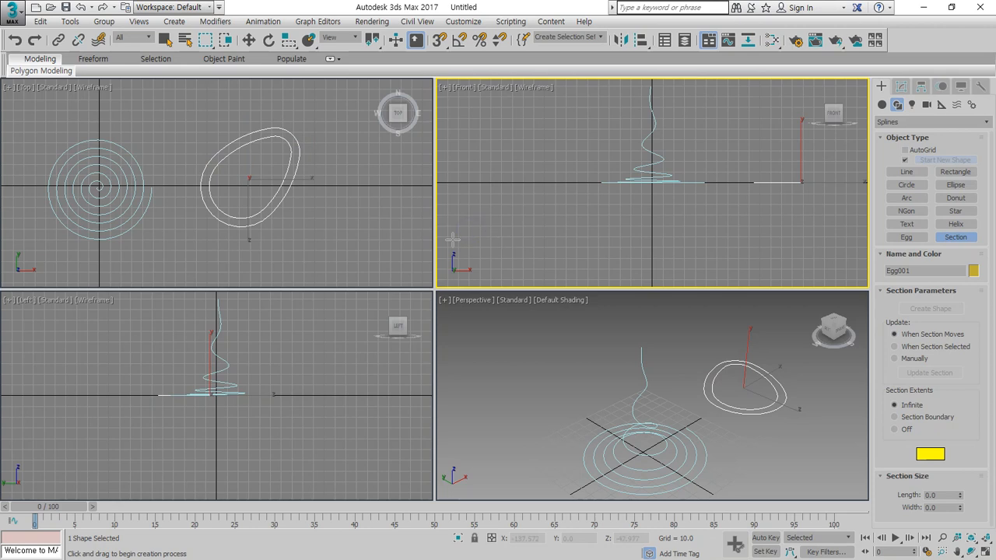
right_click(391, 244)
click(379, 244)
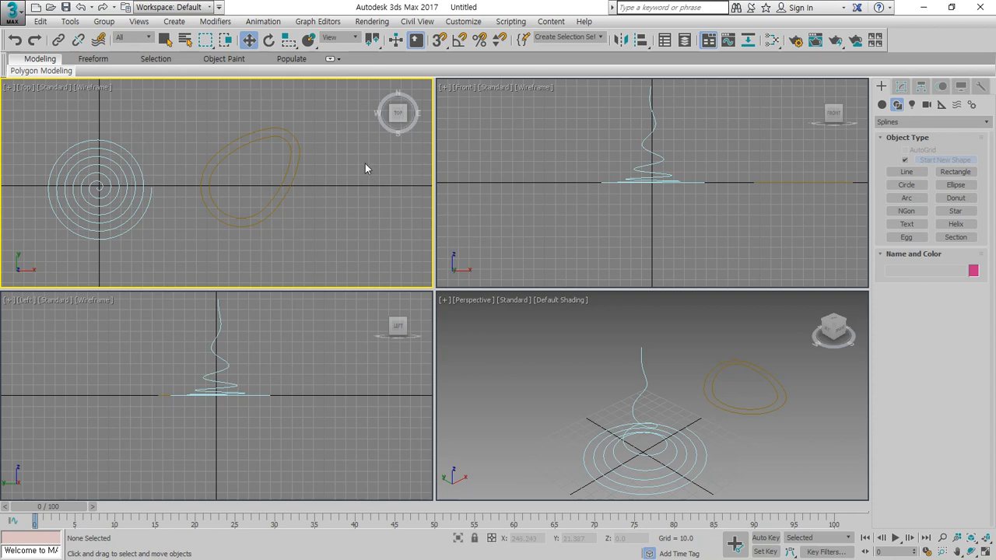
Open the existing helix's parameters for modification and set Radius 1 to 0 and Radius 2 to about 37.2
click(138, 169)
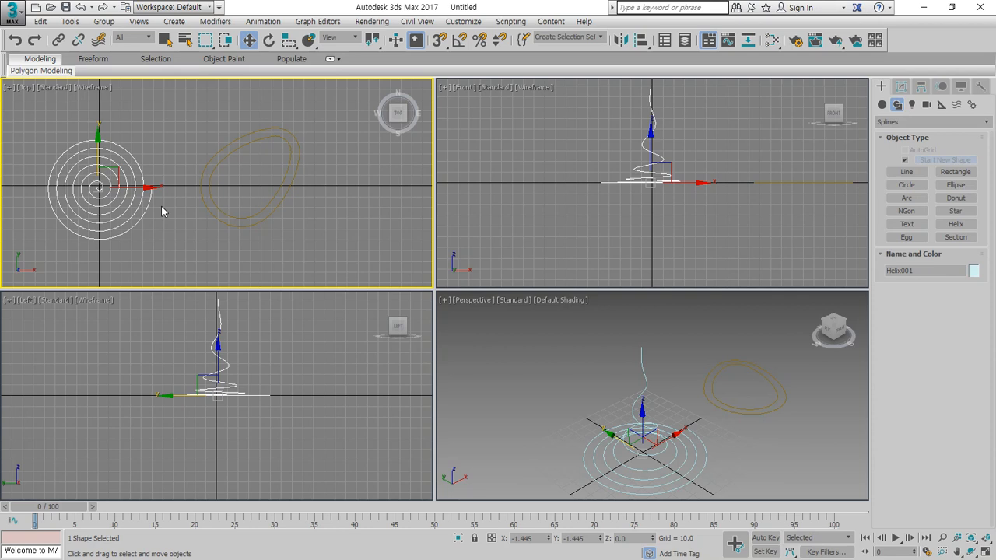
click(903, 90)
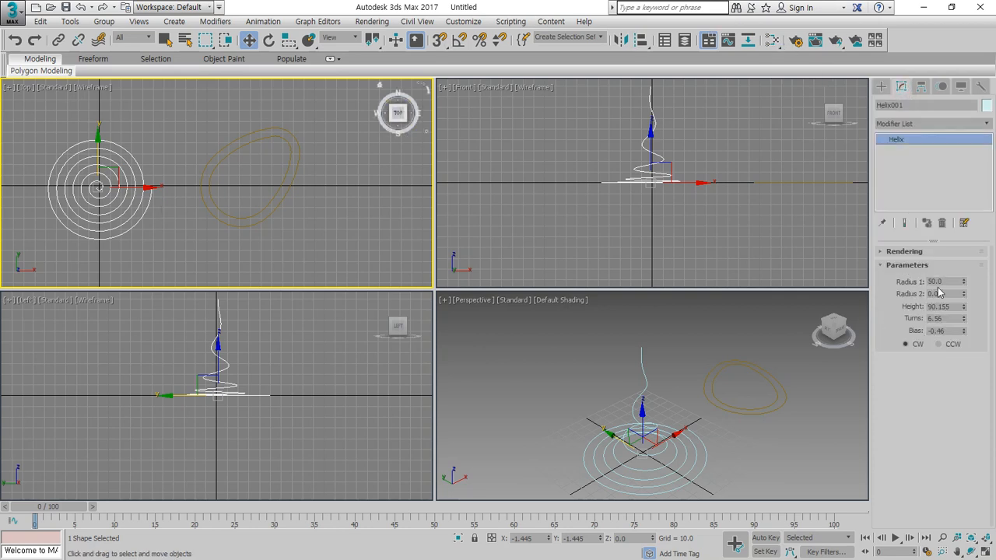
mouse_move(938, 385)
mouse_down()
mouse_move(979, 282)
mouse_move(938, 386)
mouse_up()
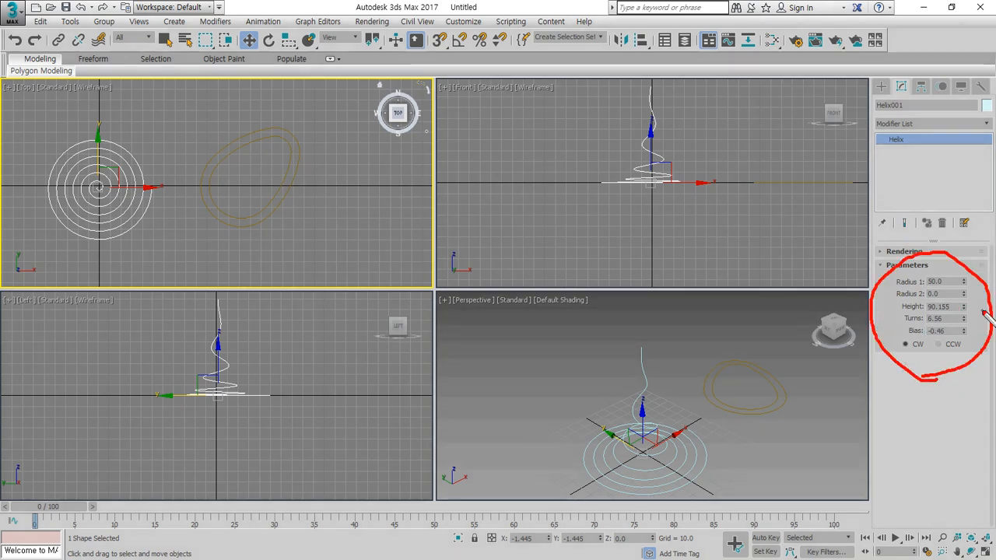
key(Escape)
drag(964, 283, 970, 343)
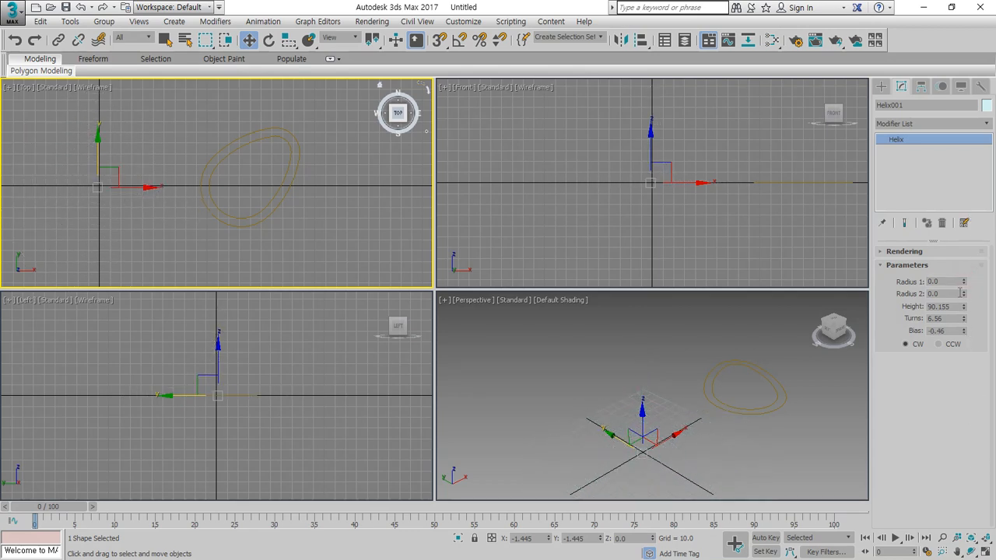
mouse_move(965, 294)
mouse_down()
mouse_move(967, 189)
mouse_move(974, 447)
mouse_move(965, 282)
mouse_up()
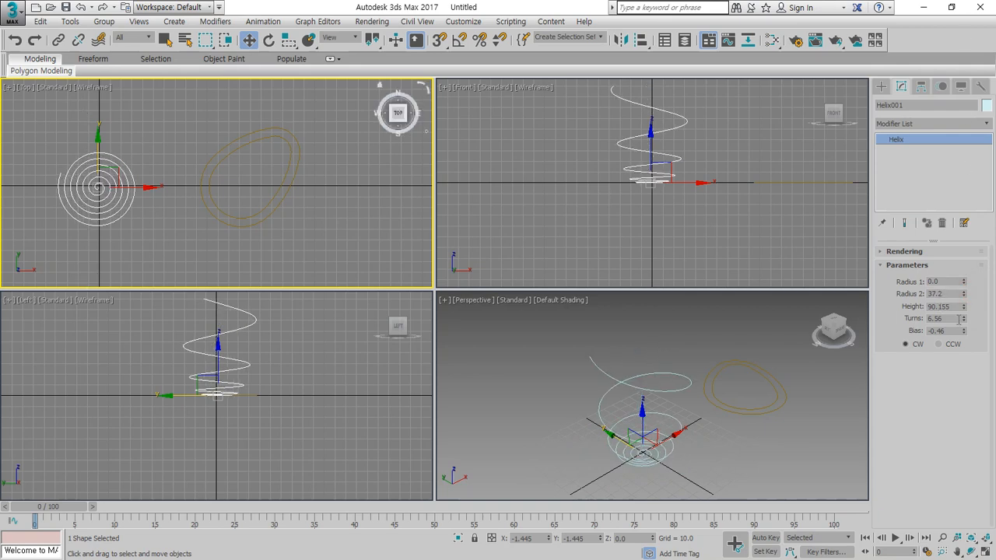
Change the helix's bias to about 0.23 and widen its Radius 2 to about 61.4
drag(967, 334, 50, 104)
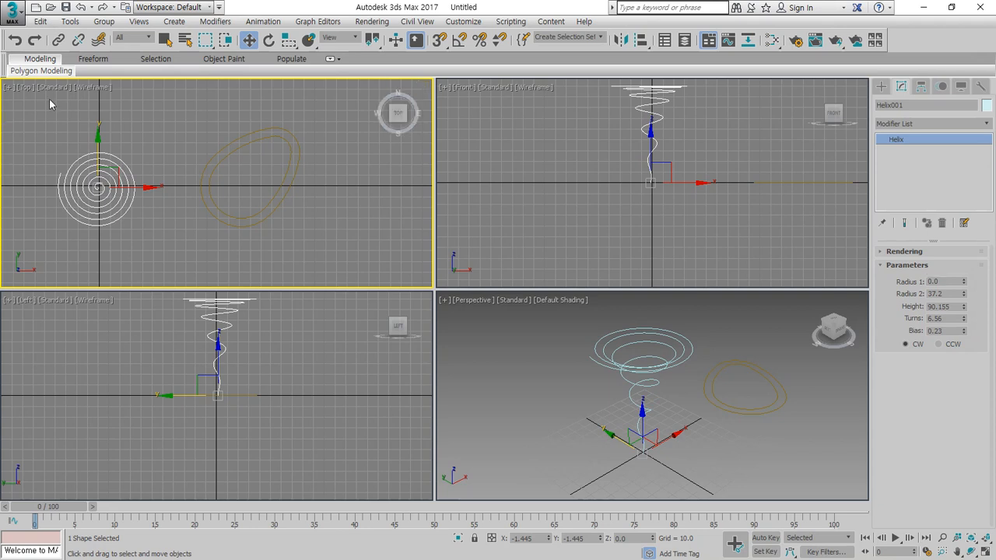
drag(965, 298, 965, 265)
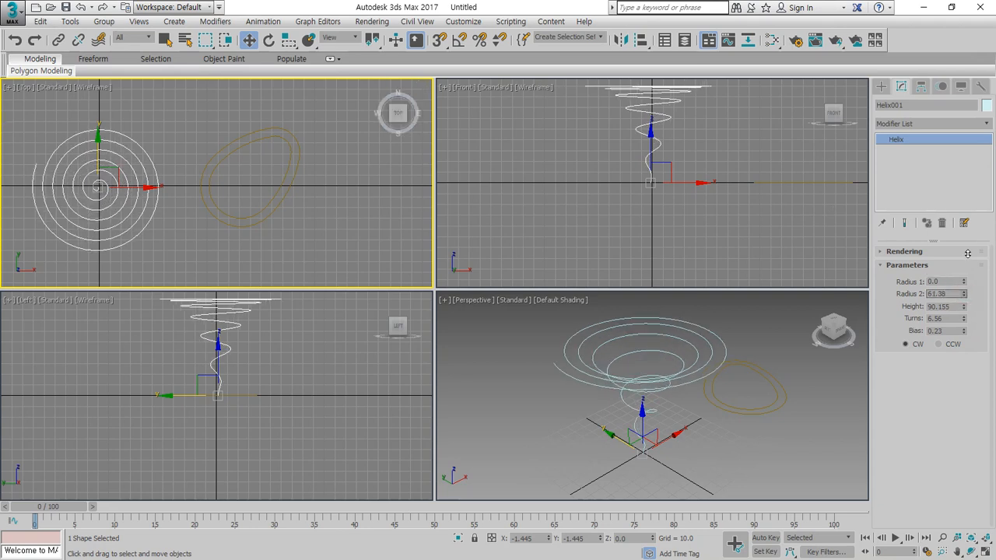
right_click(347, 193)
Enlarge the existing egg to a length of about 118.1 and a width of about 78.8
click(290, 188)
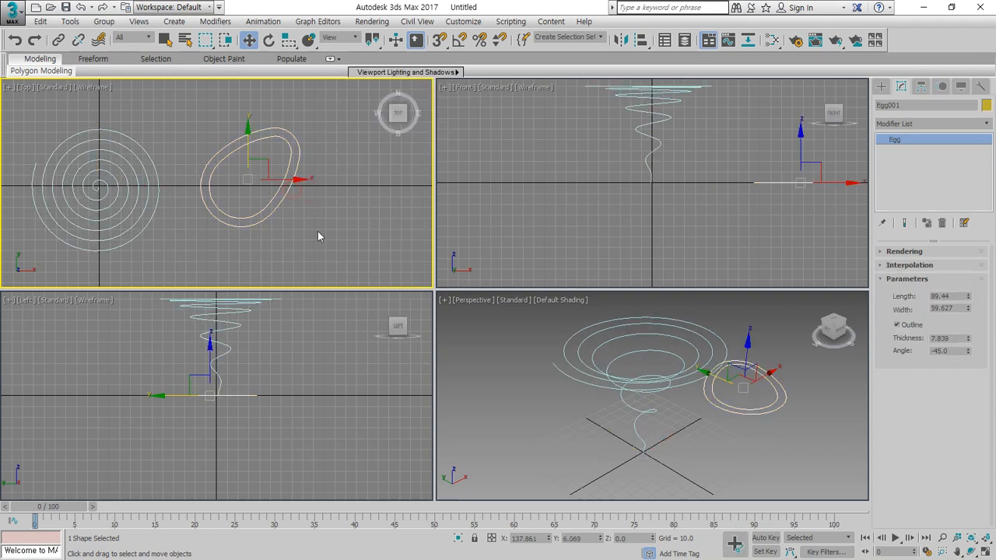
drag(968, 296, 6, 101)
drag(23, 290, 242, 228)
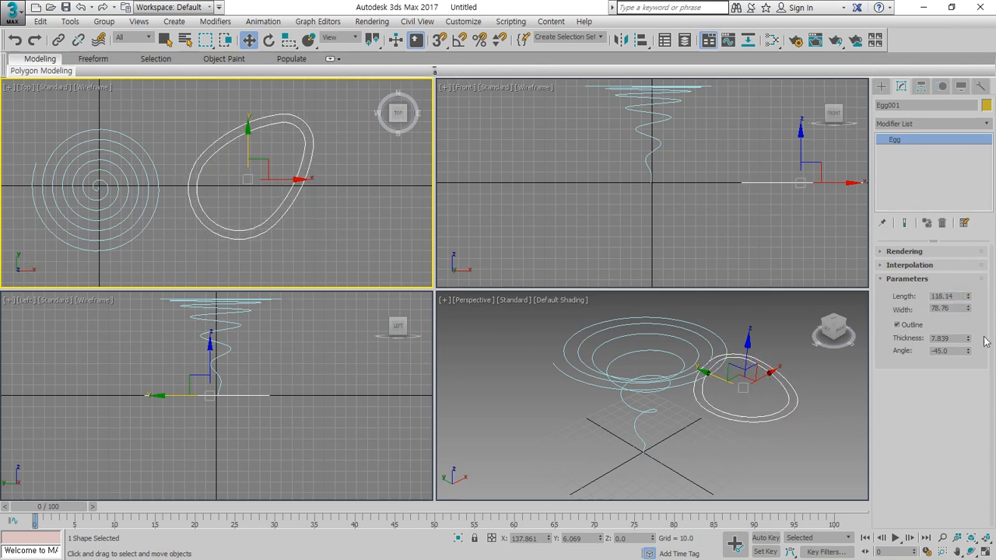
Thicken the egg's outline, and delete both the helix and the egg from the scene
drag(968, 341, 972, 293)
click(380, 232)
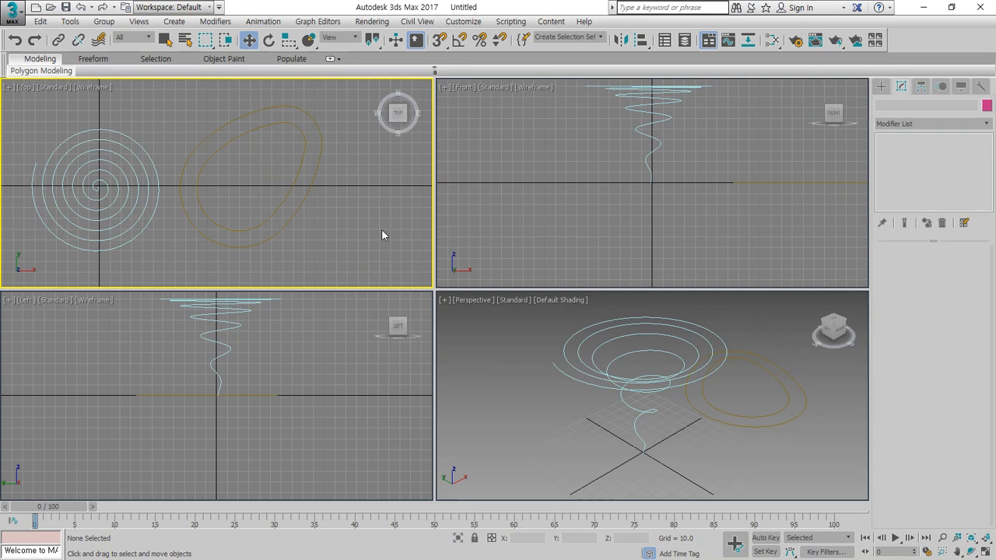
drag(265, 179, 124, 239)
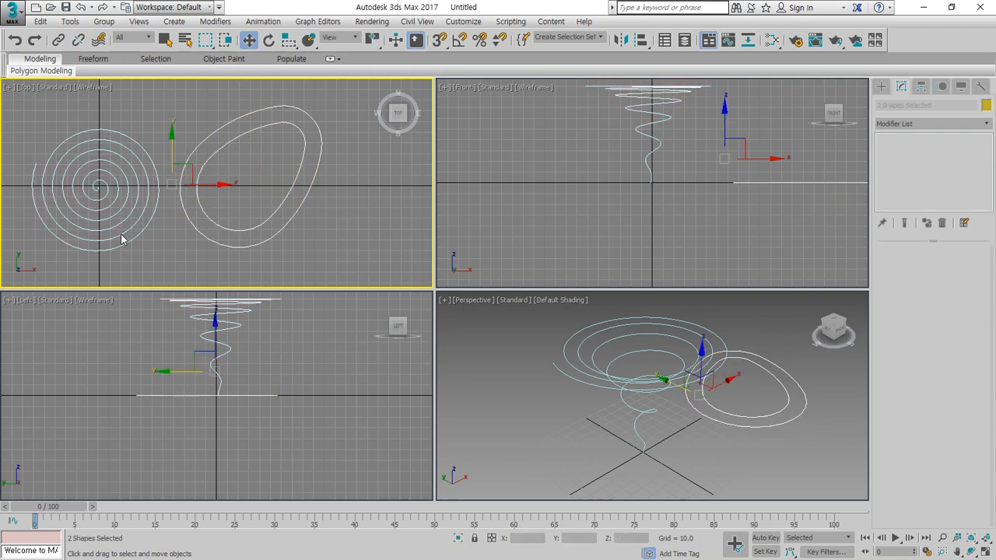
key(Delete)
Draw a circle in the Top viewport, enlarge its radius to about 81.8, and open its parameters for modification
click(881, 86)
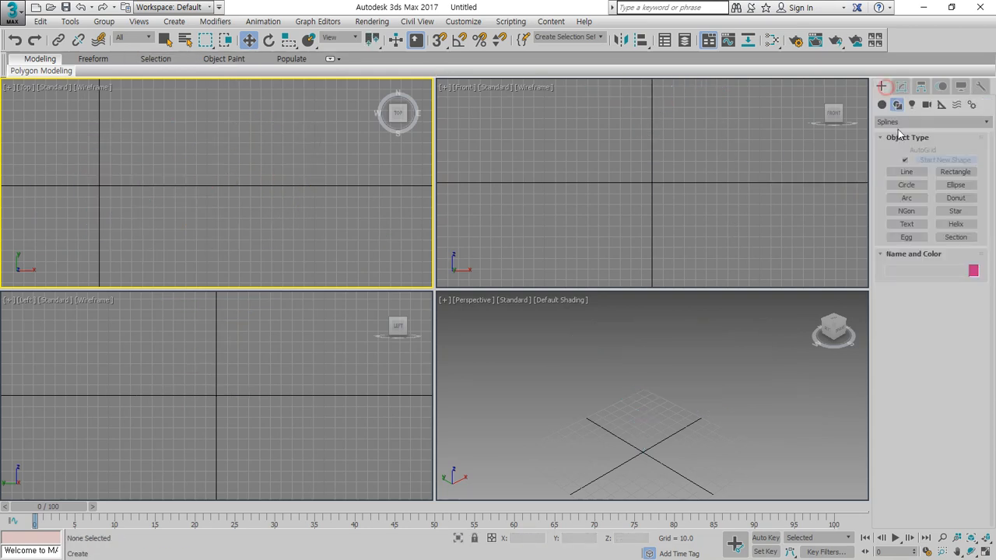
click(912, 185)
drag(177, 184, 198, 132)
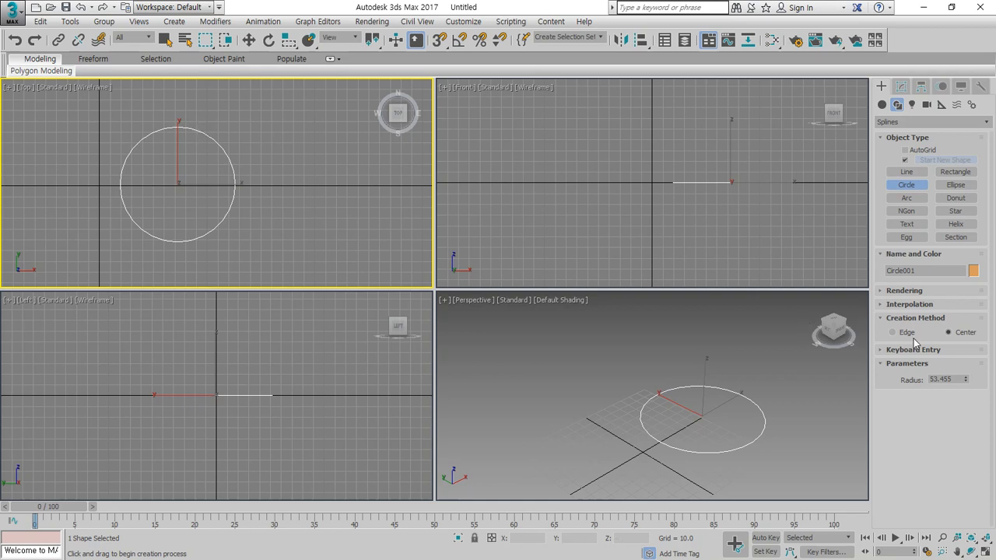
drag(970, 383, 956, 344)
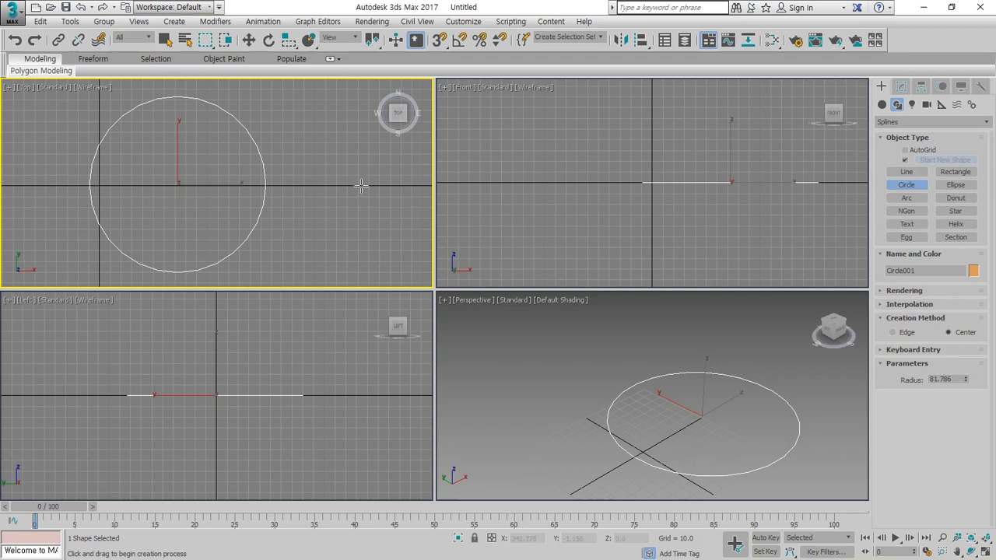
key(w)
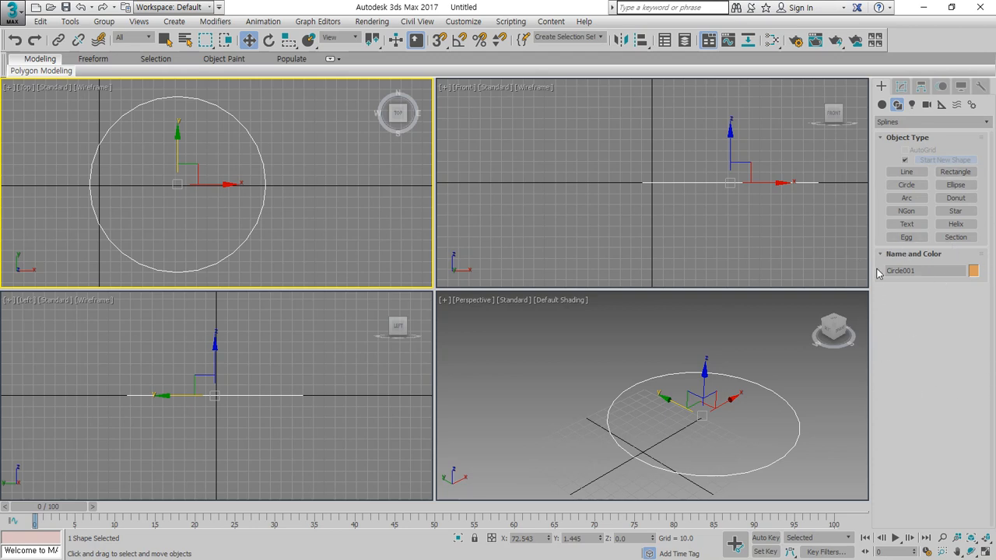
click(901, 86)
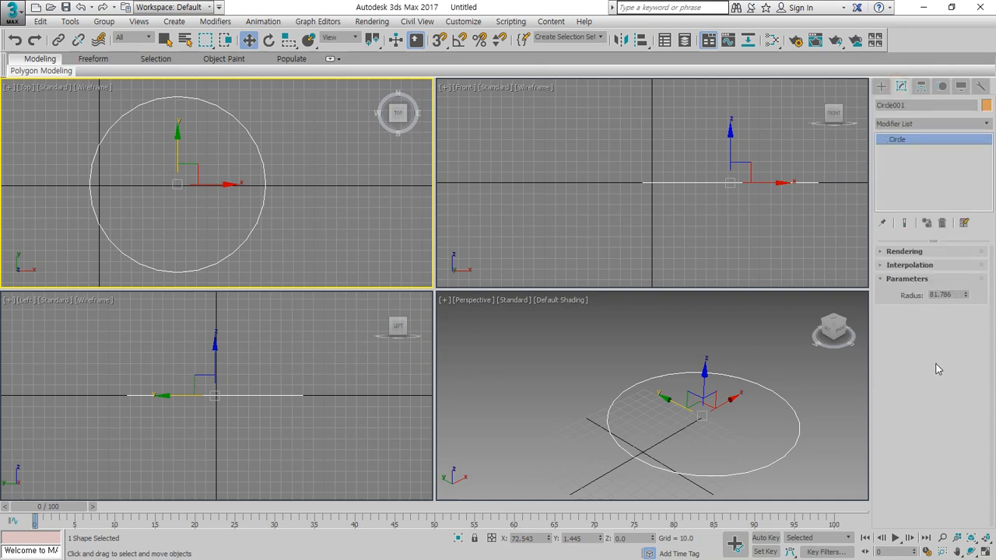
Draw an ellipse overlapping the circle in the Top viewport, about 100.6 wide, and modify its length to about 119.4
click(881, 87)
click(956, 185)
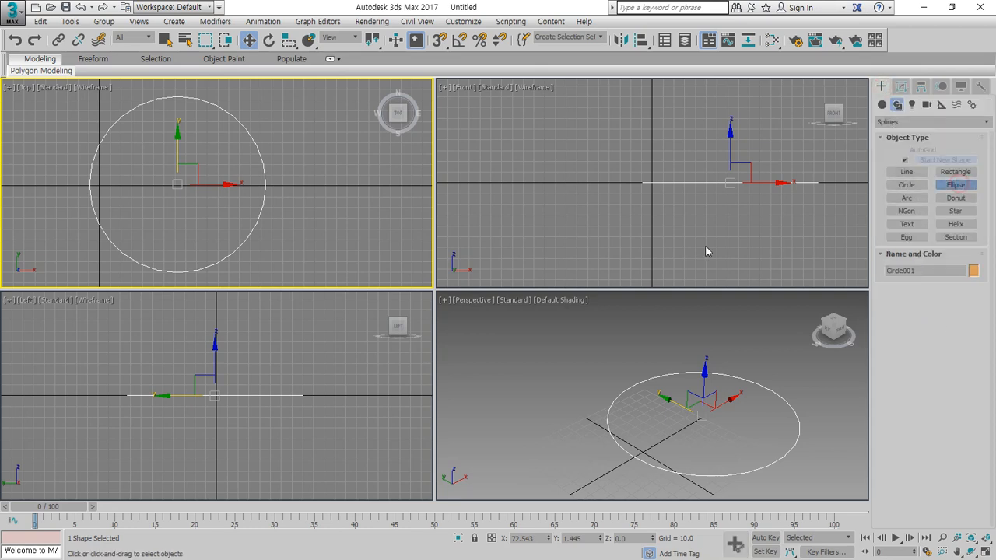
drag(291, 249, 180, 93)
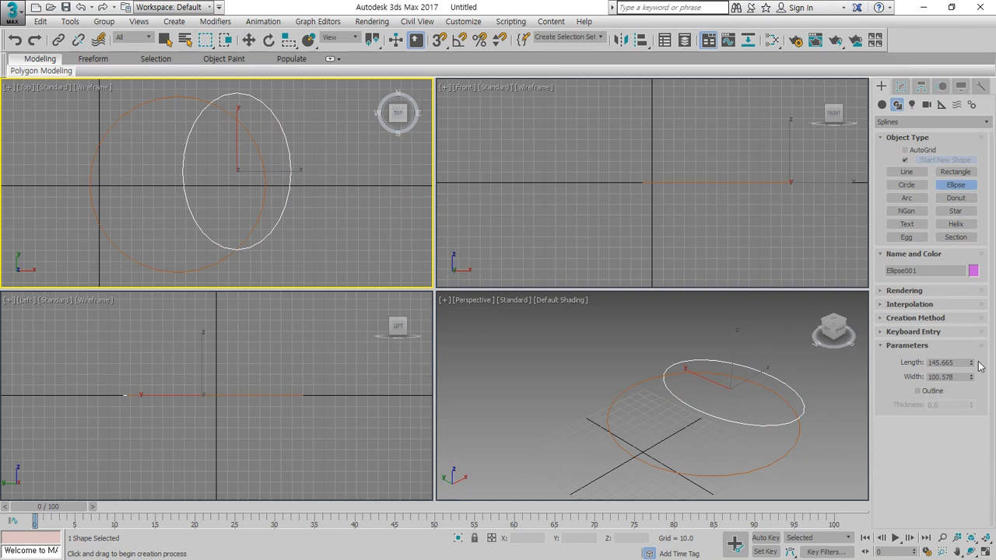
click(900, 86)
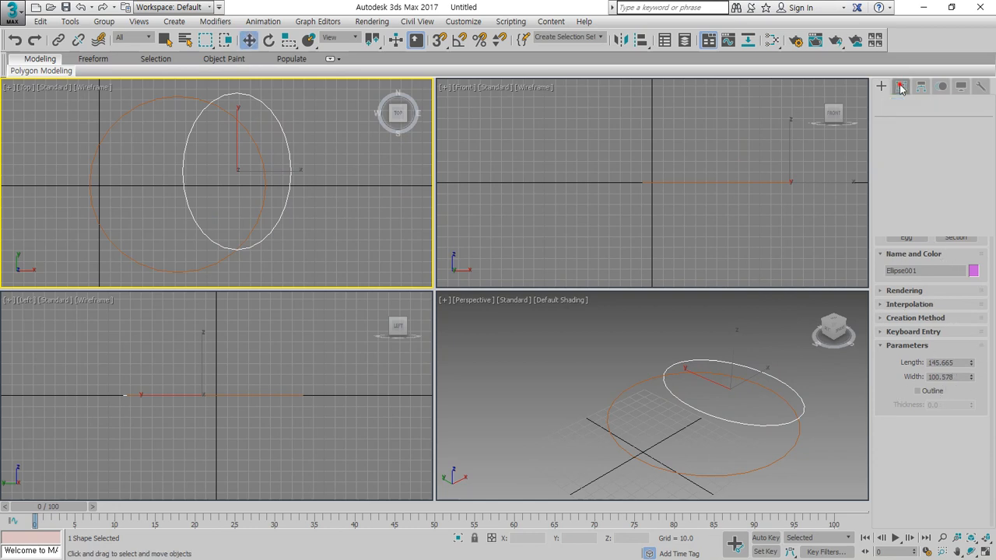
drag(971, 296, 973, 311)
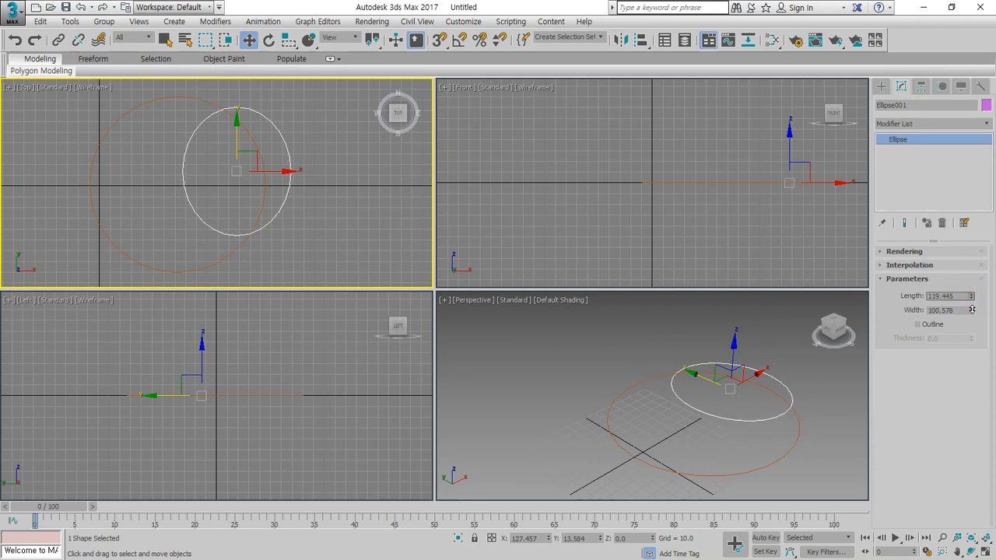
Move the ellipse southeast in the Top viewport to about X 178.9, Y -9.0, and delete it together with the circle
click(881, 87)
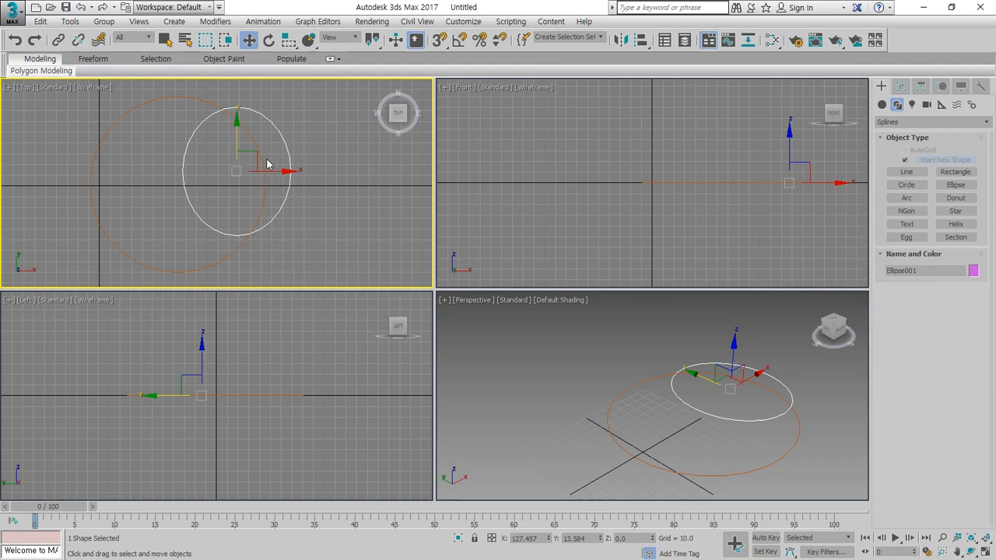
drag(254, 157, 310, 180)
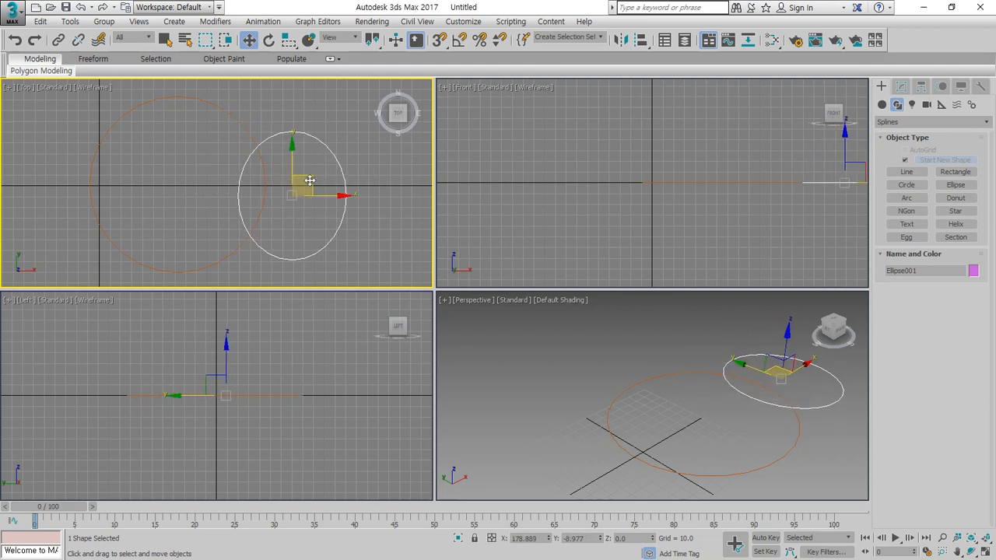
click(901, 87)
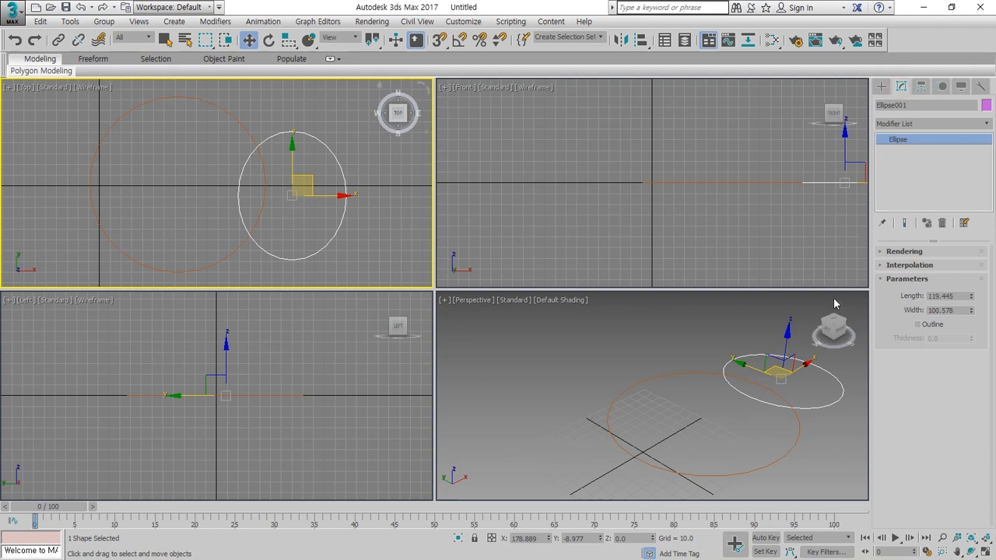
drag(276, 174, 175, 228)
key(Delete)
Draw a seven-sided NGon with a radius of about 58.8 in the Top viewport, and modify its radius to about 82.9
click(881, 86)
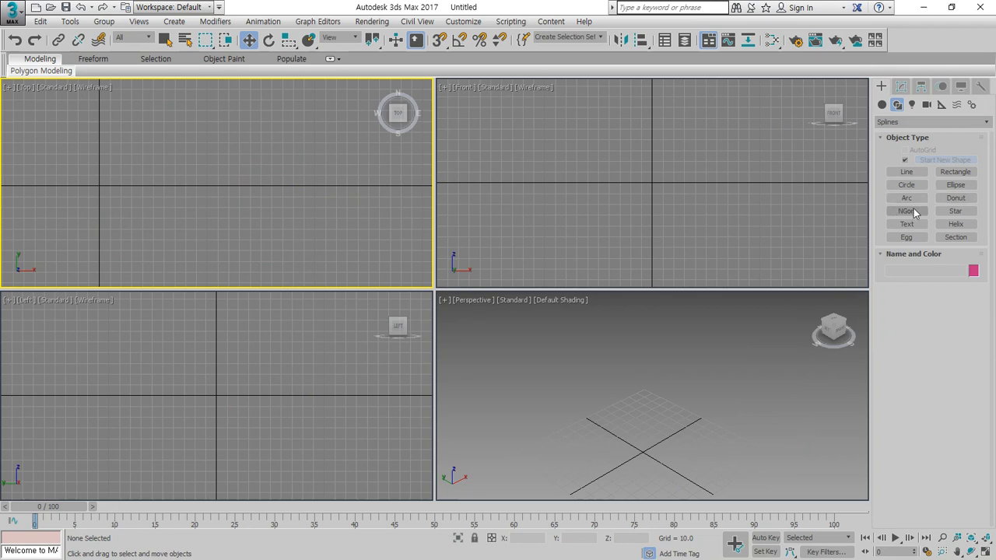
click(913, 209)
drag(152, 187, 174, 116)
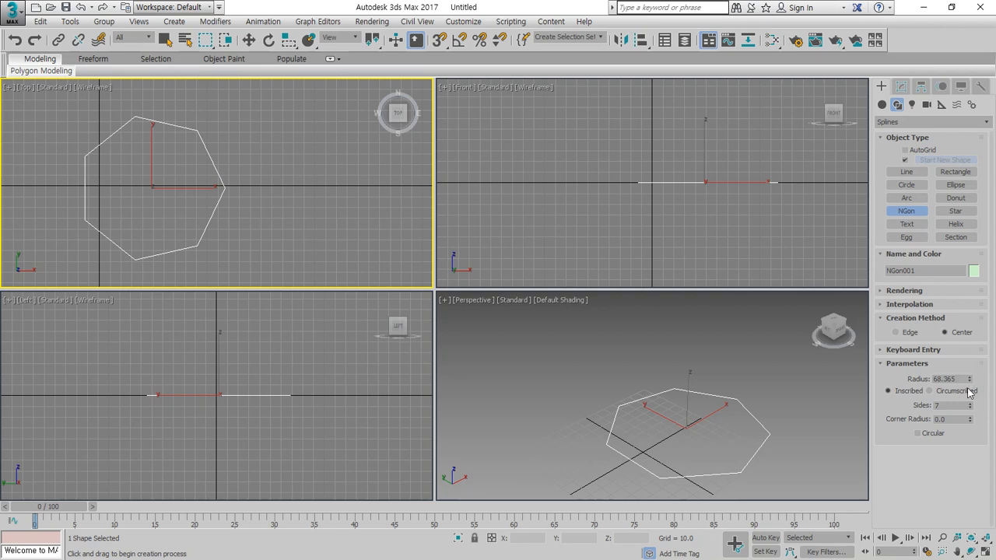
drag(970, 381, 11, 387)
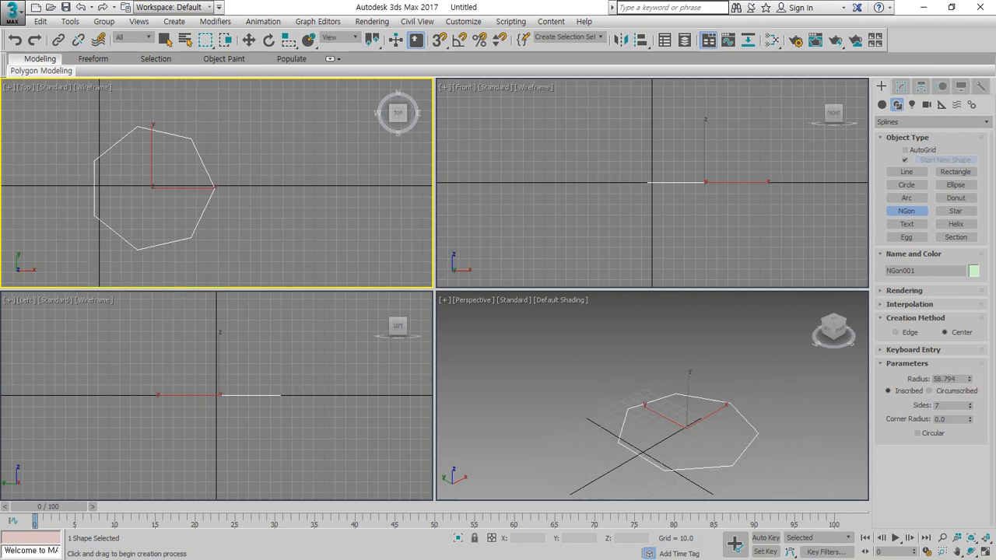
right_click(275, 138)
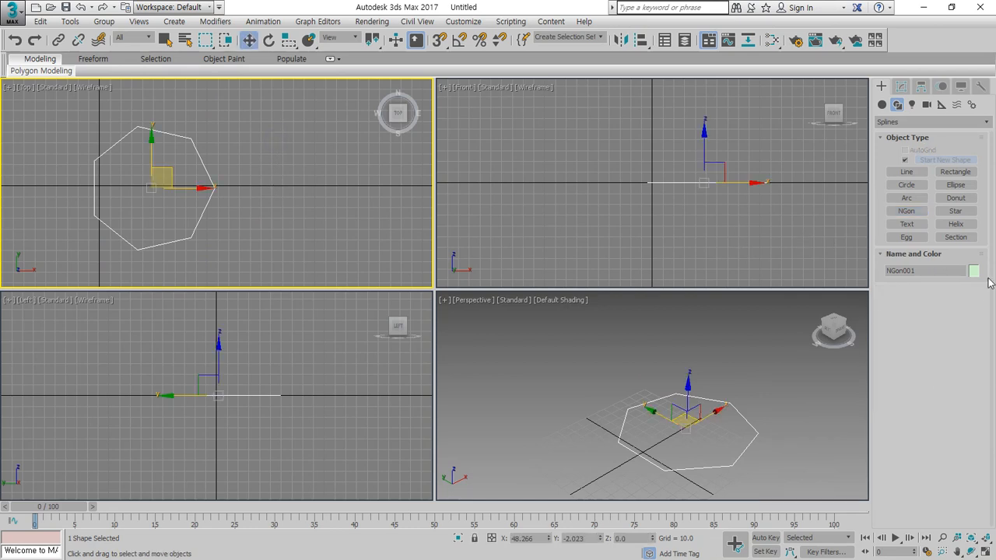
click(901, 88)
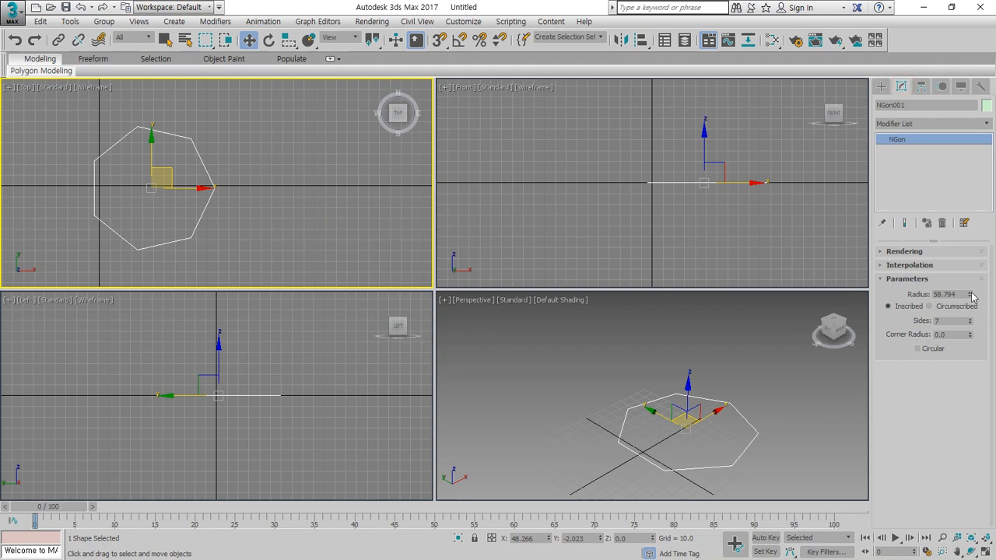
mouse_move(971, 296)
mouse_down()
mouse_move(967, 261)
mouse_move(969, 308)
mouse_move(963, 253)
mouse_move(966, 277)
mouse_up()
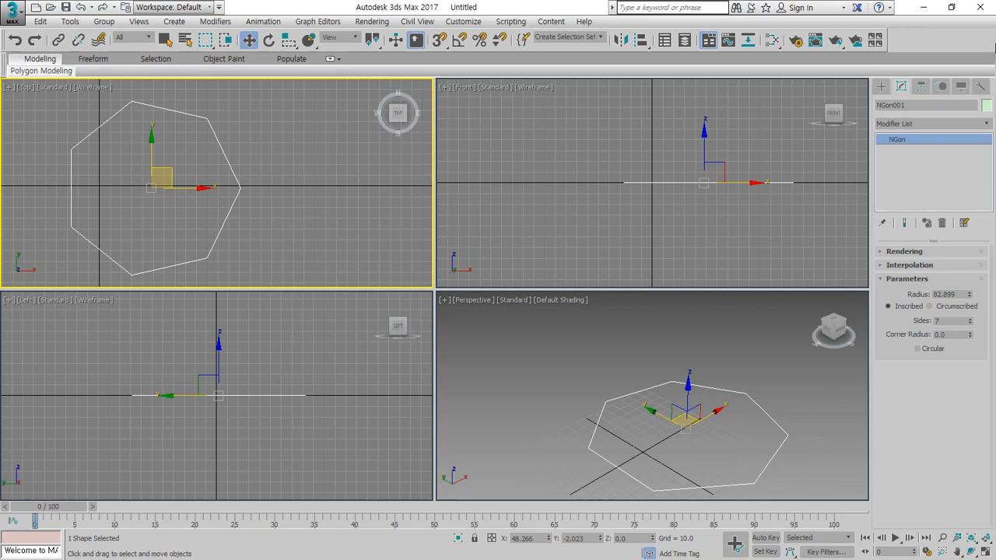
Apply an Extrude modifier to the NGon with an amount of 762.5
click(982, 124)
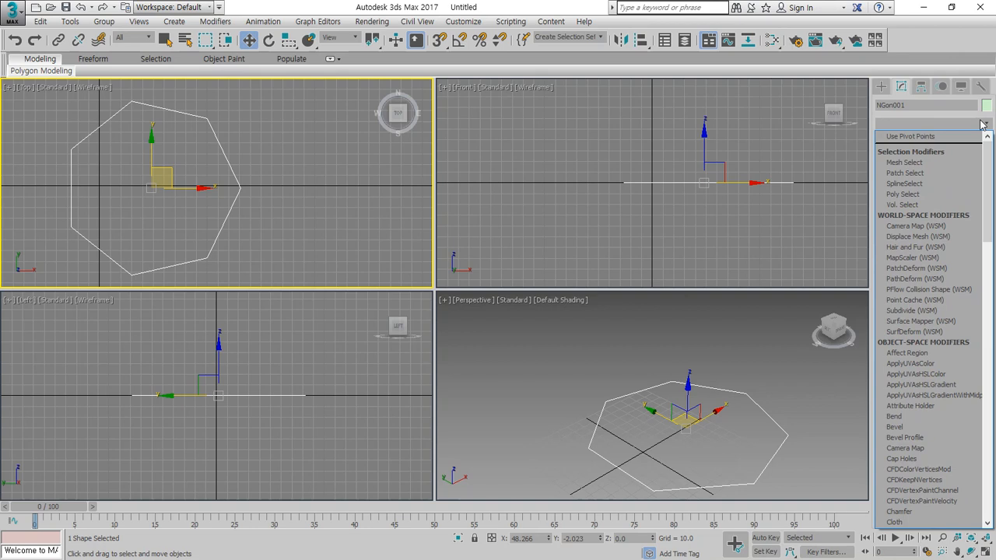
key(e)
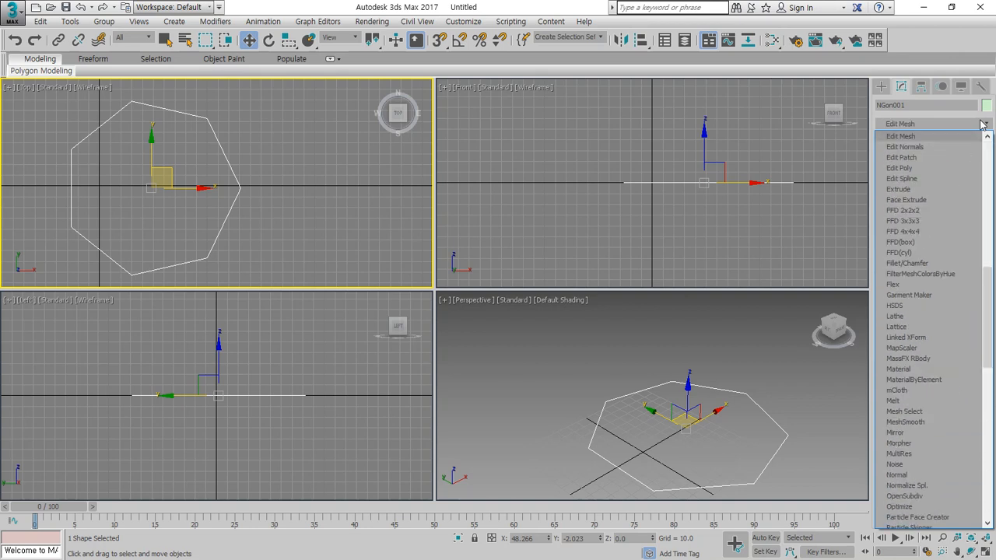
click(909, 191)
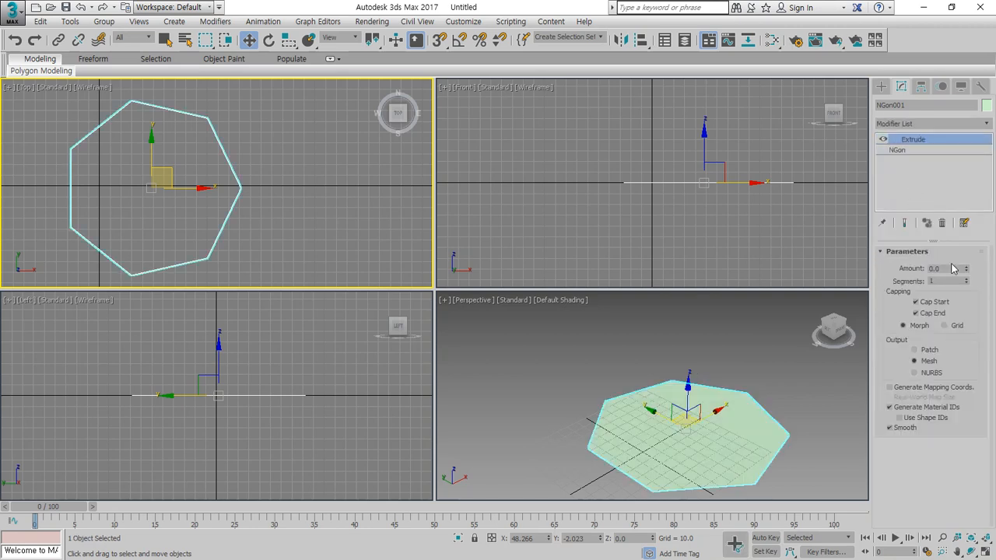
drag(969, 274, 969, 226)
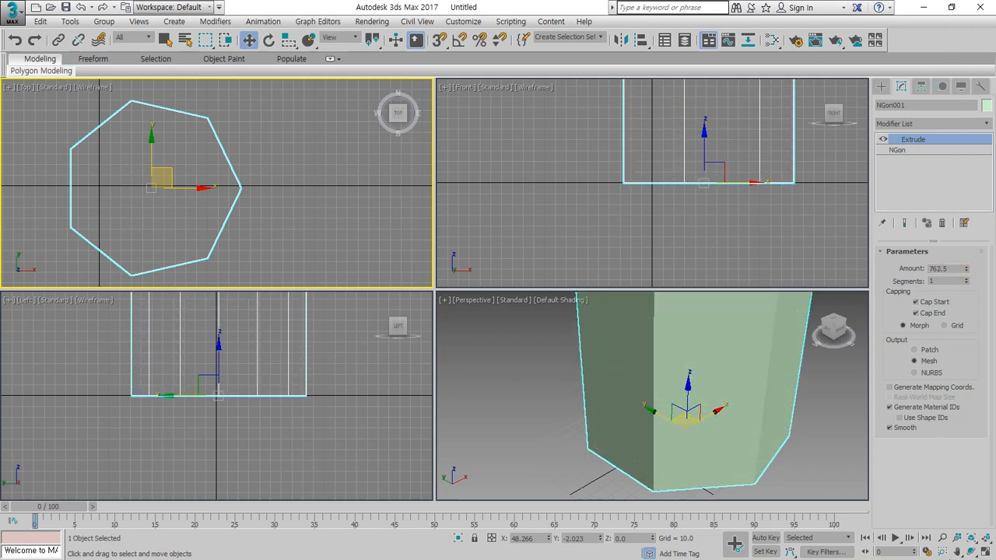
Reduce the NGon's extrusion amount to 489.5
click(986, 538)
scroll(735, 361, down, 4)
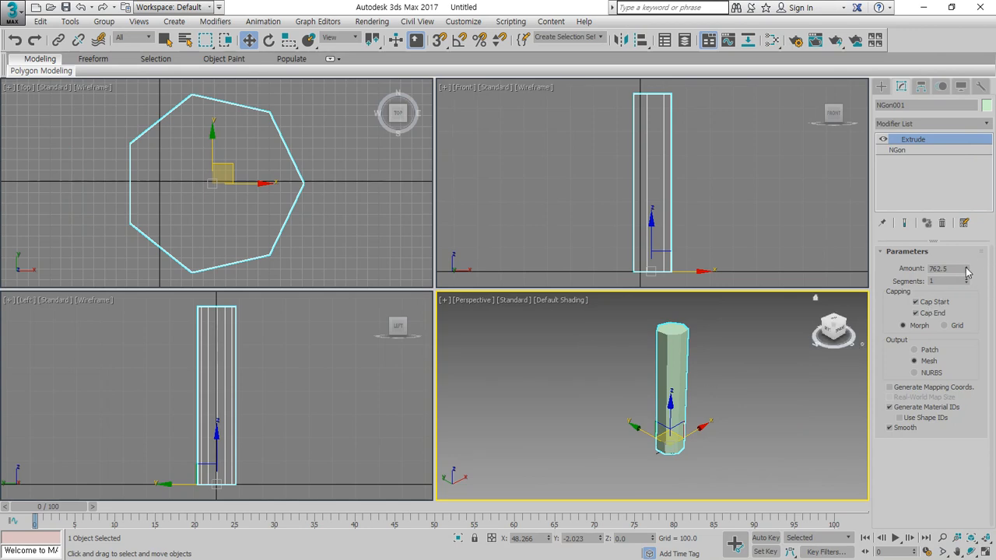
drag(967, 271, 918, 53)
scroll(723, 194, up, 3)
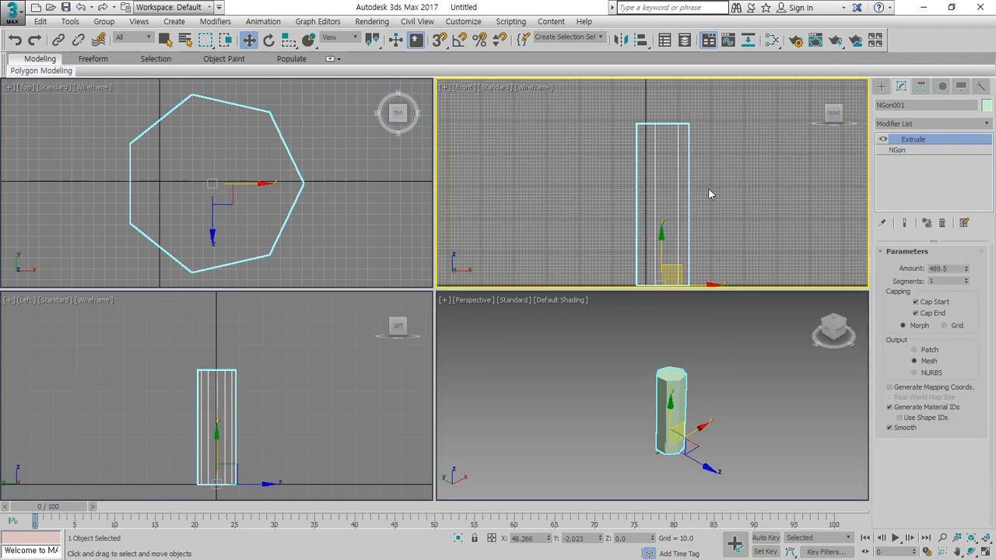
middle_drag(708, 187, 709, 166)
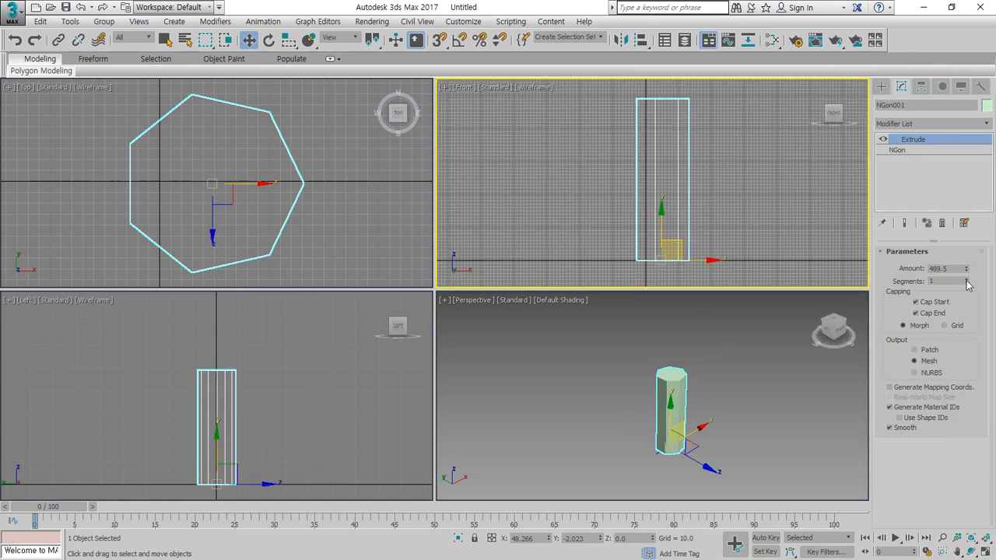
Try adjusting the extrusion's segment count along its height and leave it at 1
drag(967, 282, 971, 303)
drag(727, 98, 682, 99)
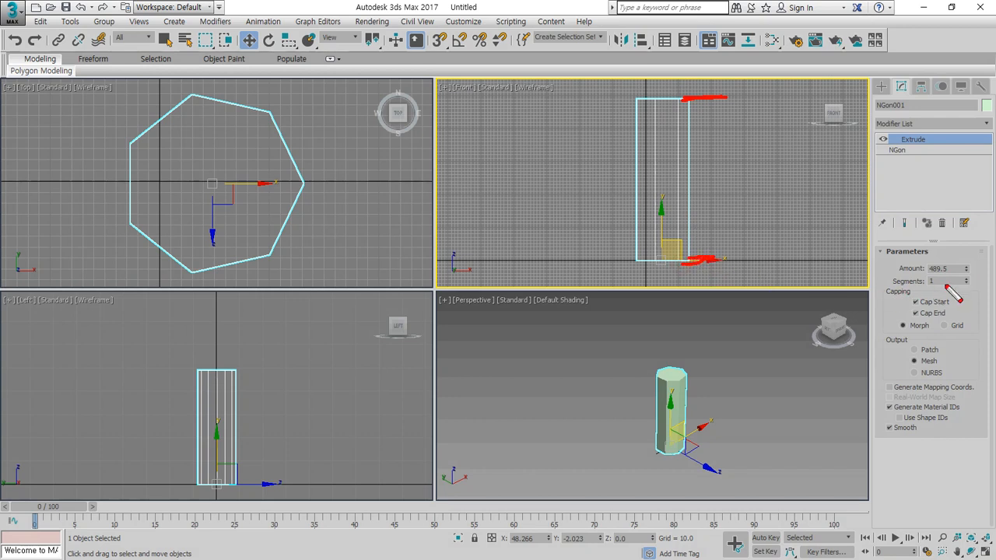
key(Escape)
drag(965, 285, 981, 324)
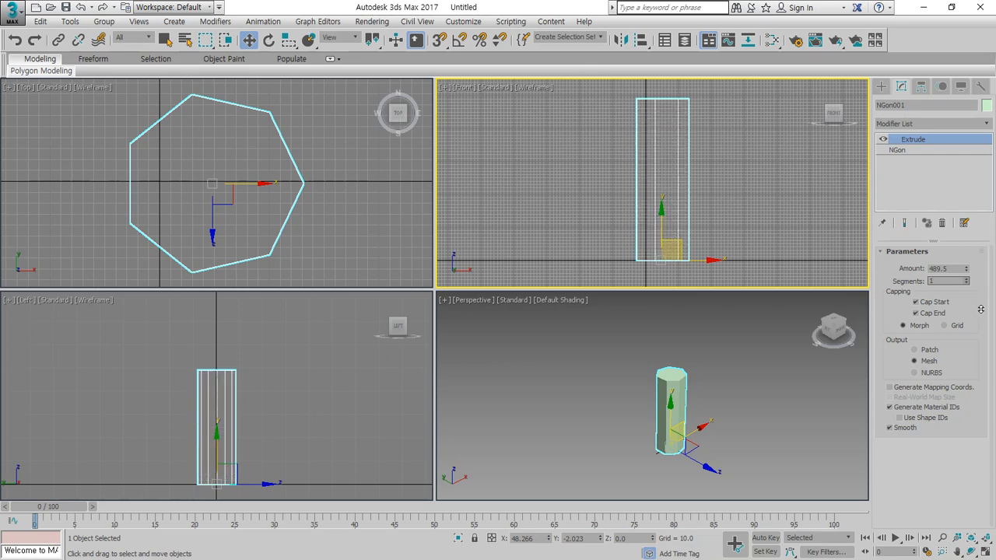
Apply a Bend modifier to the extruded prism and set its bend angle to 81.5 on the Z axis
click(987, 539)
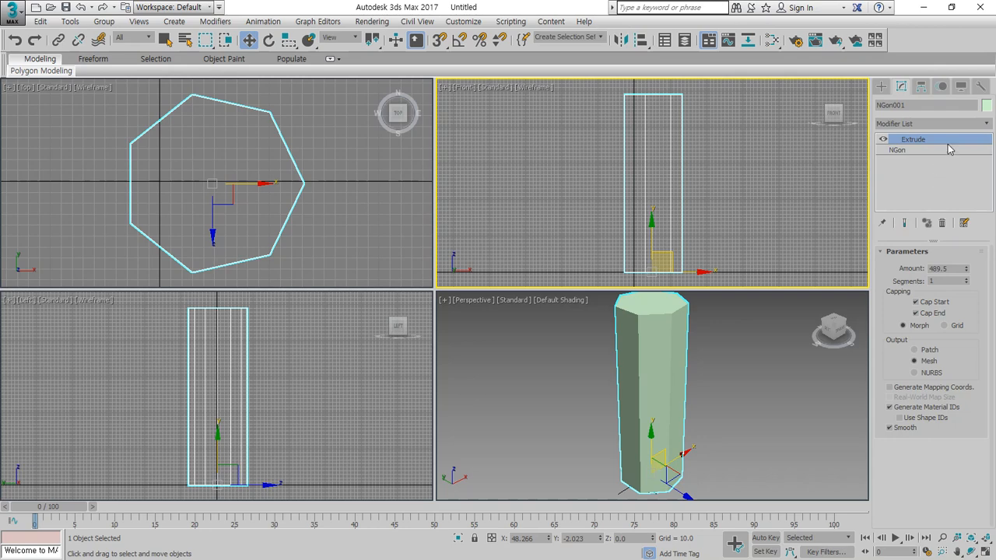
click(984, 126)
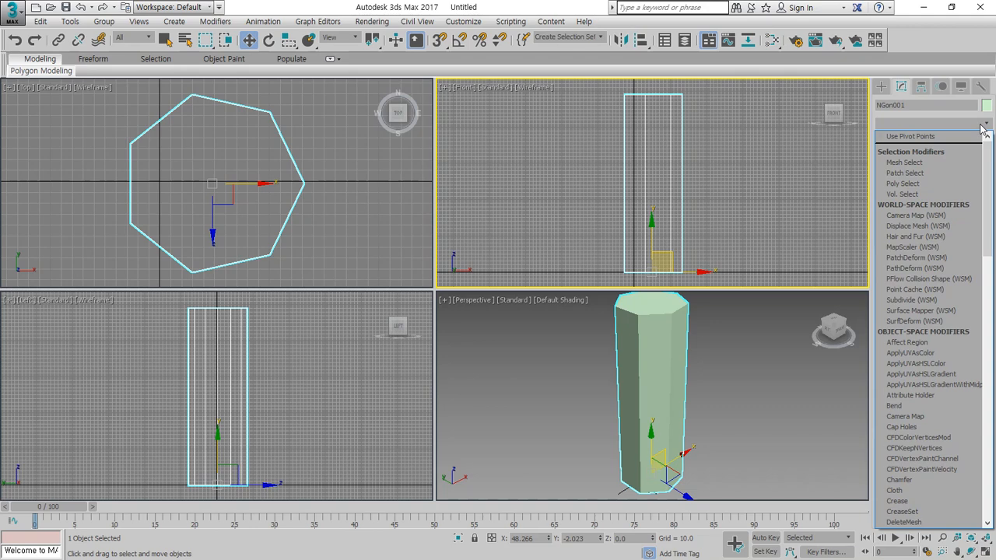
key(b)
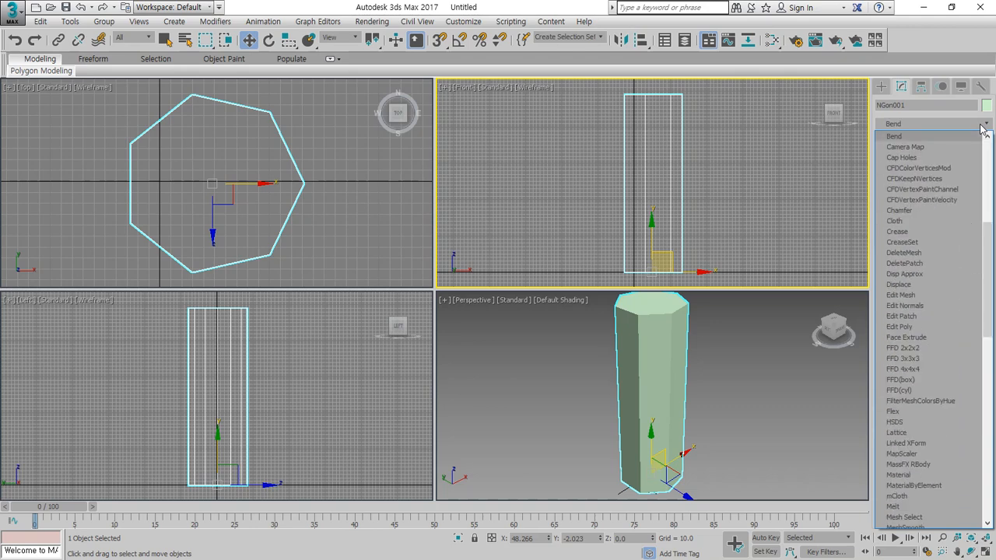
click(932, 138)
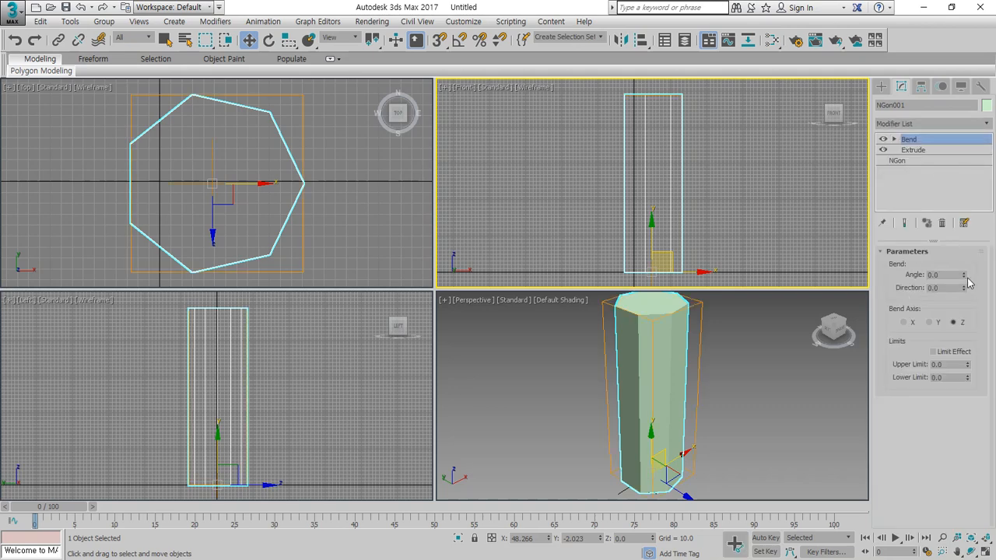
drag(963, 277, 979, 175)
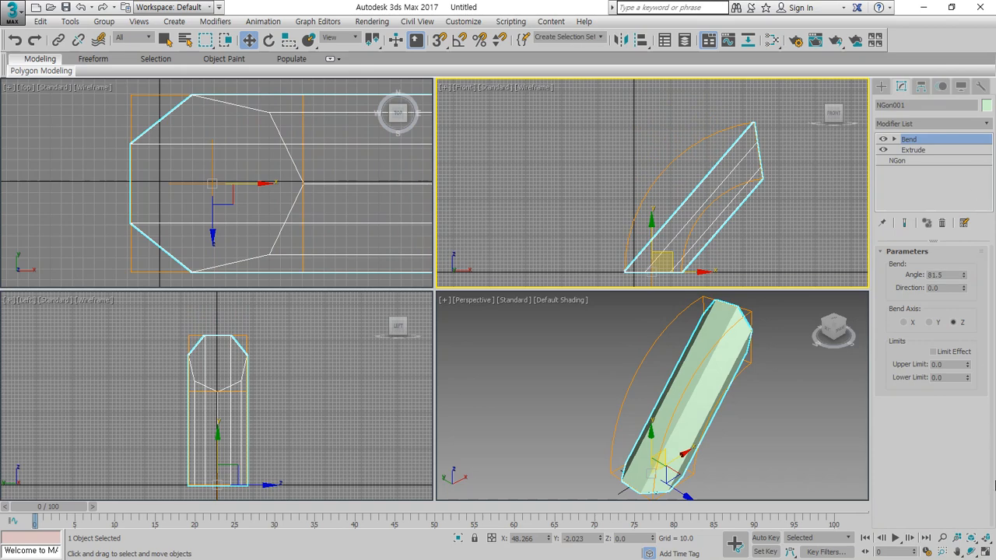
Set the Extrude modifier's segments to 7 and turn on Show End Result to display the full bent shape
click(970, 552)
click(686, 399)
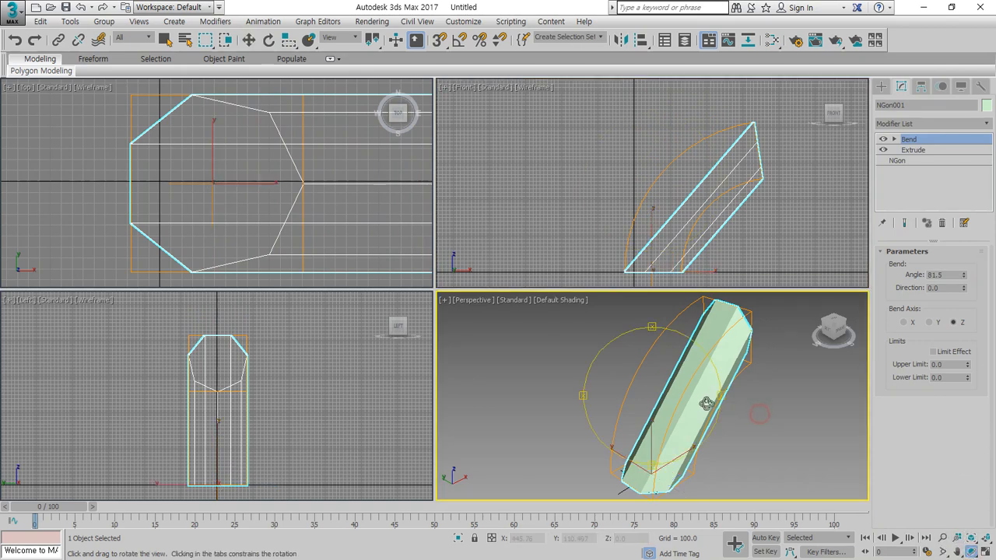
mouse_move(685, 398)
mouse_down()
mouse_move(704, 403)
mouse_move(645, 397)
mouse_up()
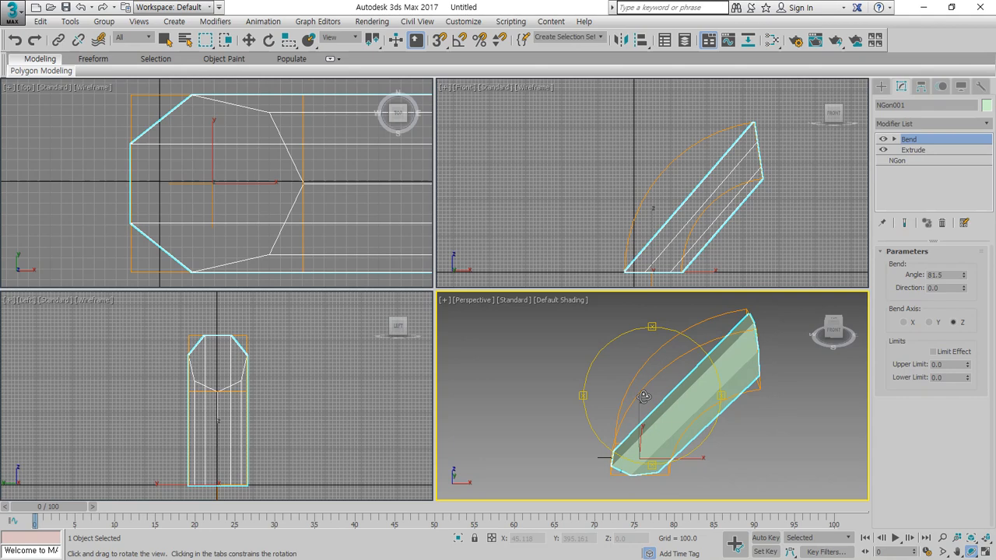
right_click(644, 397)
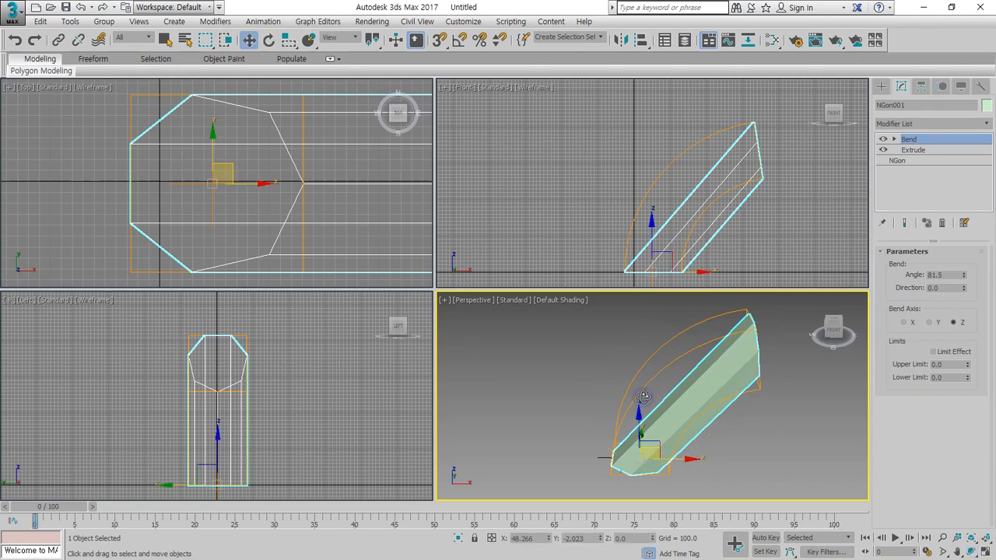
click(914, 150)
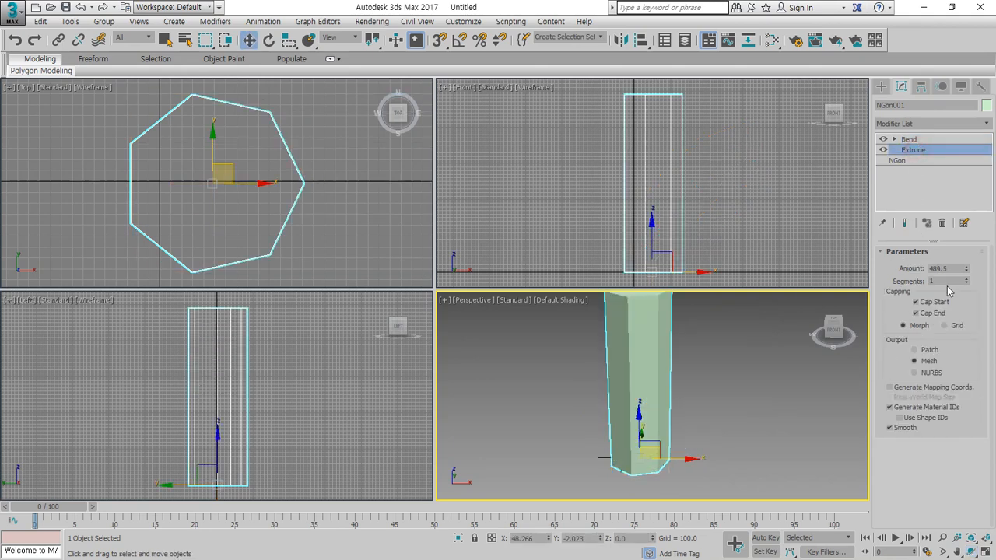
mouse_move(966, 281)
mouse_down()
mouse_move(966, 267)
mouse_move(970, 301)
mouse_move(979, 290)
mouse_move(980, 299)
mouse_move(981, 288)
mouse_move(968, 290)
mouse_up()
click(905, 223)
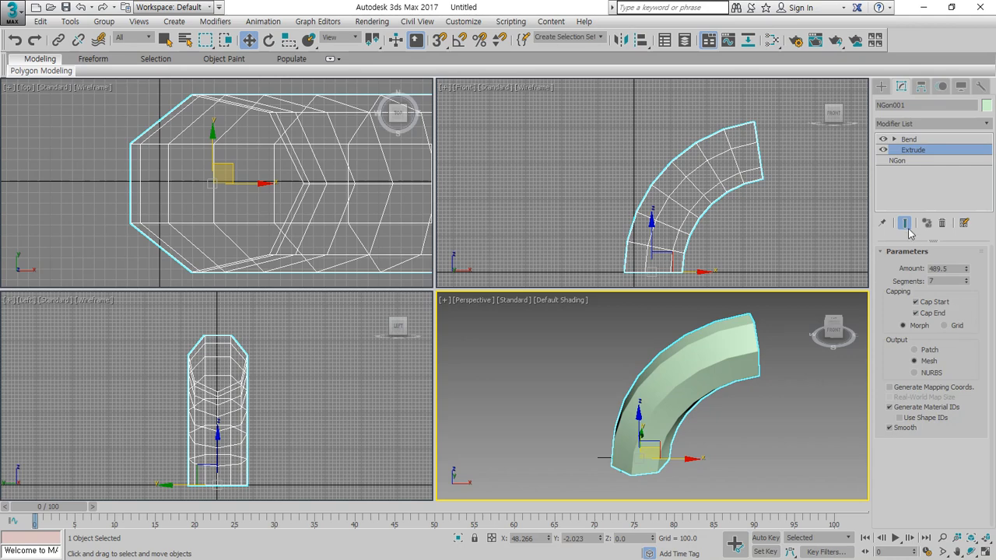
key(ctrl+shift+d)
mouse_move(905, 182)
mouse_down()
mouse_move(869, 162)
mouse_move(922, 135)
mouse_move(923, 165)
mouse_up()
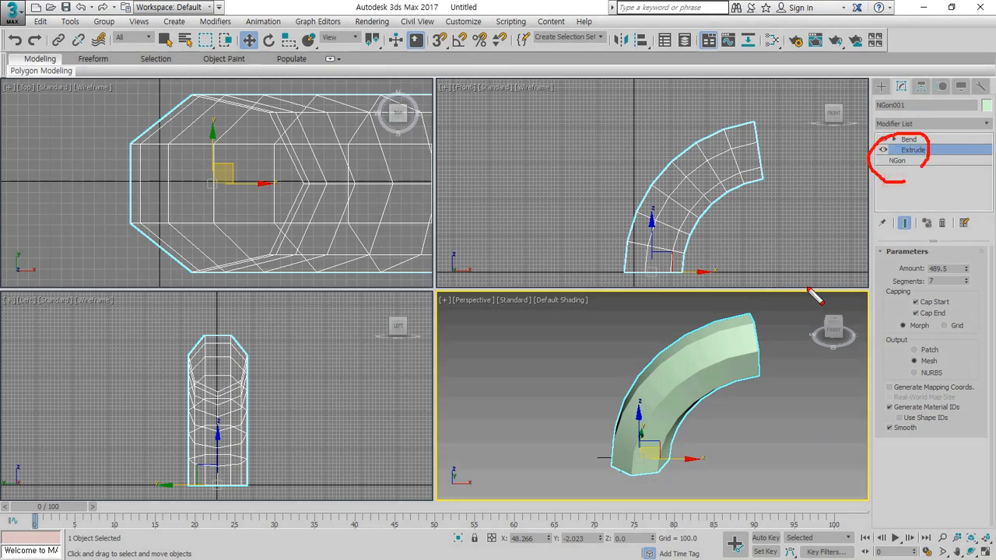
mouse_move(792, 286)
mouse_down()
mouse_move(765, 319)
mouse_move(767, 327)
mouse_move(786, 320)
mouse_up()
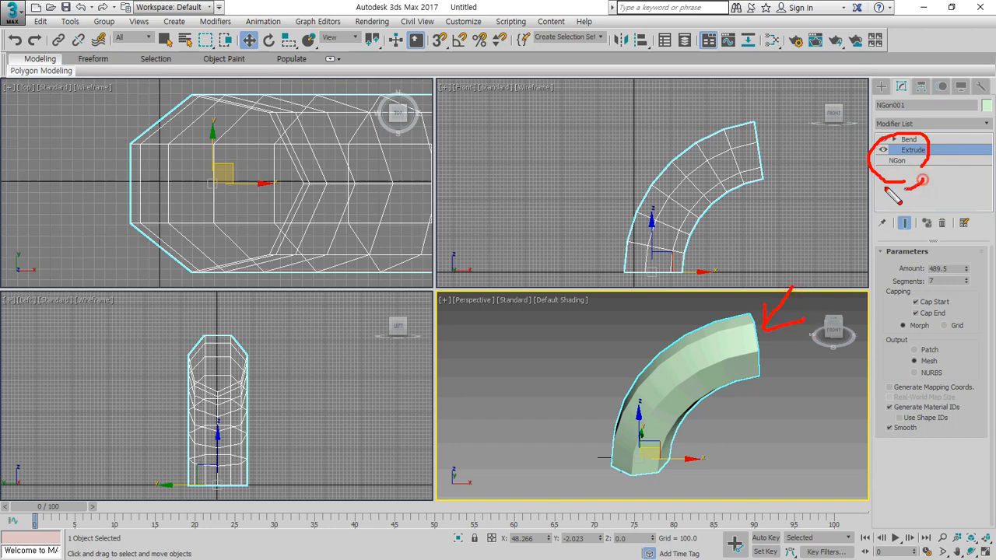
mouse_move(906, 187)
mouse_down()
mouse_move(895, 131)
mouse_move(906, 180)
mouse_move(934, 129)
mouse_move(934, 184)
mouse_up()
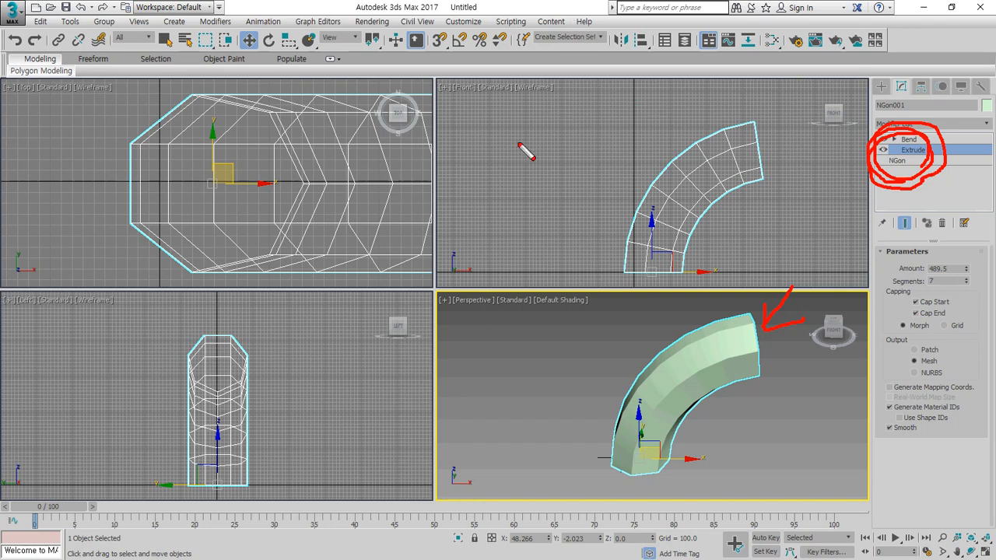
key(e)
drag(519, 126, 638, 126)
drag(526, 166, 638, 165)
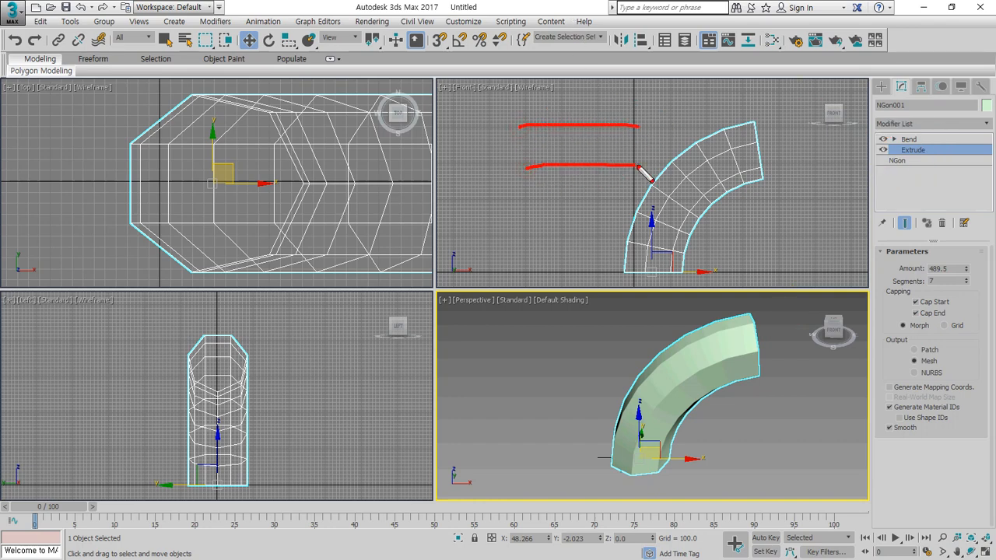
mouse_move(475, 81)
mouse_down()
mouse_move(467, 120)
mouse_move(521, 155)
mouse_move(615, 152)
mouse_move(748, 192)
mouse_up()
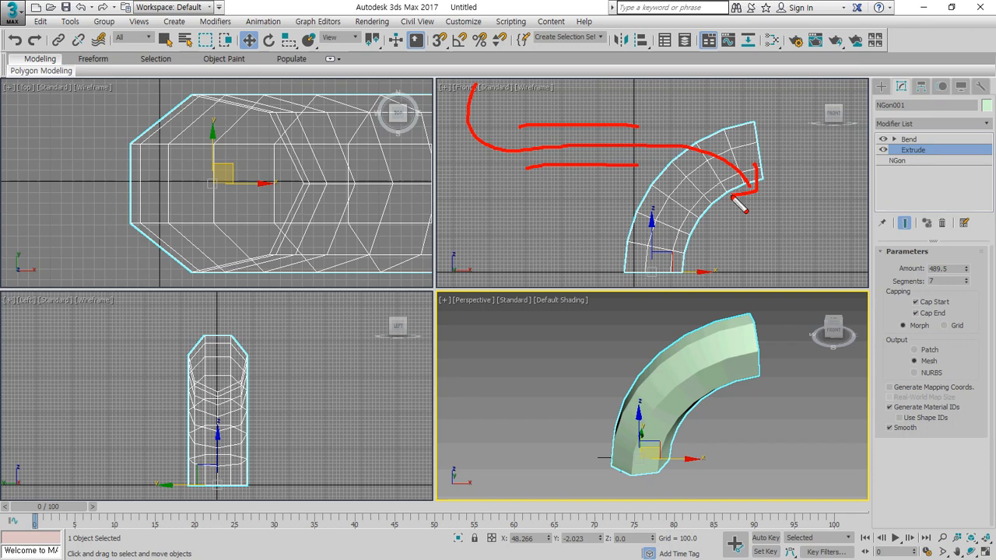
key(e)
mouse_move(566, 117)
mouse_down()
mouse_move(571, 187)
mouse_move(596, 239)
mouse_move(695, 225)
mouse_move(690, 115)
mouse_up()
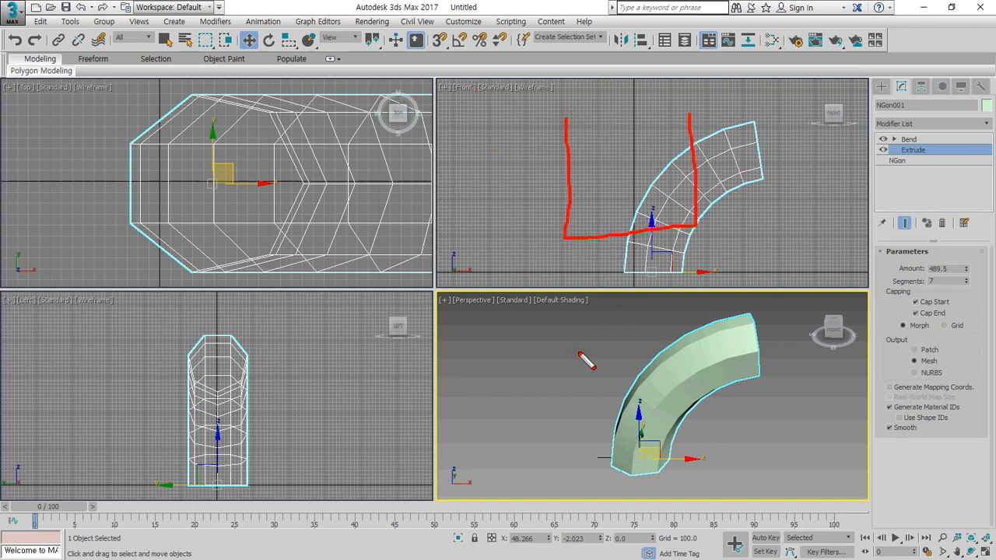
mouse_move(644, 215)
mouse_down()
mouse_move(652, 211)
mouse_move(627, 191)
mouse_move(639, 170)
mouse_move(623, 165)
mouse_move(637, 143)
mouse_move(632, 156)
mouse_up()
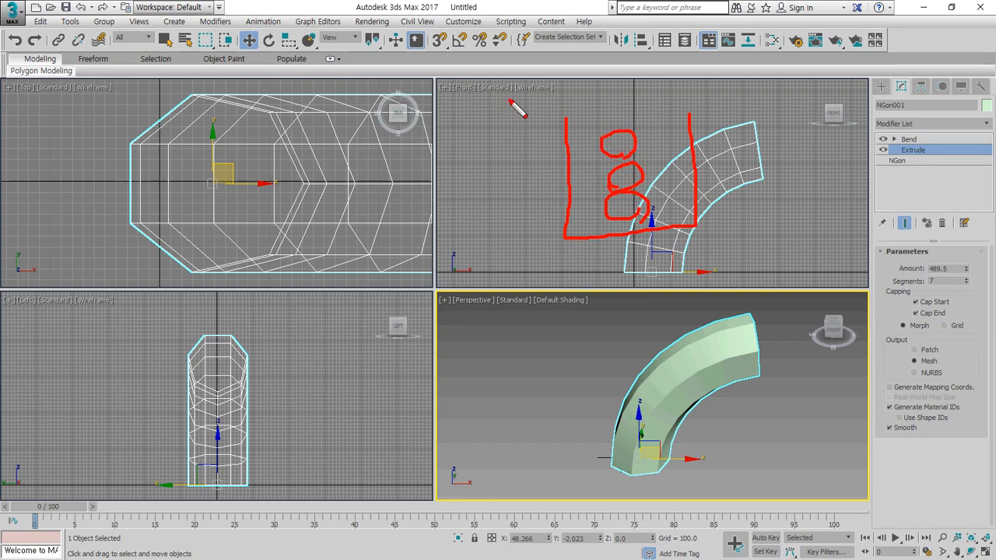
mouse_move(511, 99)
mouse_down()
mouse_move(604, 123)
mouse_move(704, 86)
mouse_move(717, 97)
mouse_move(712, 112)
mouse_up()
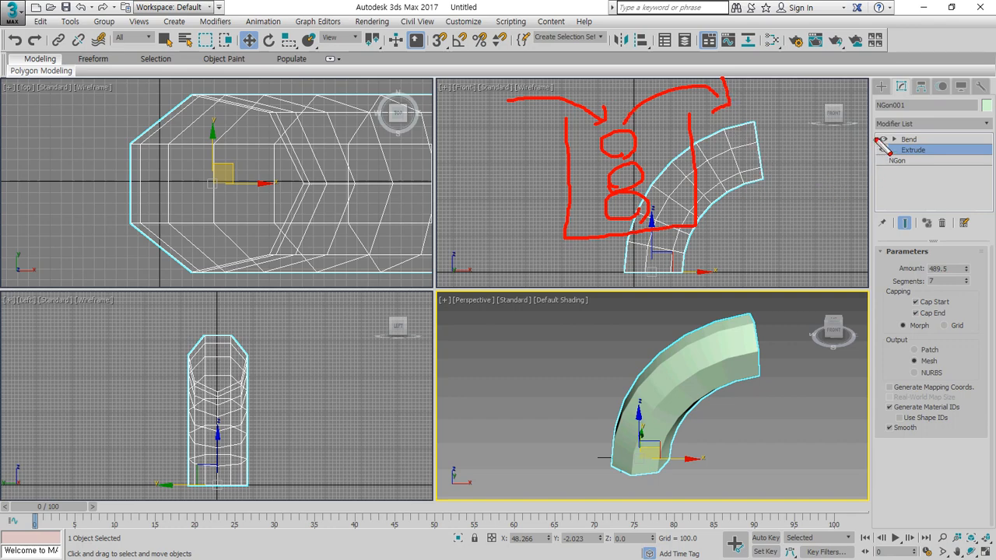
key(e)
mouse_move(876, 135)
mouse_down()
mouse_move(877, 200)
mouse_move(976, 201)
mouse_move(990, 148)
mouse_move(763, 144)
mouse_move(795, 153)
mouse_up()
key(e)
mouse_move(923, 183)
mouse_down()
mouse_move(901, 194)
mouse_move(920, 129)
mouse_move(912, 185)
mouse_up()
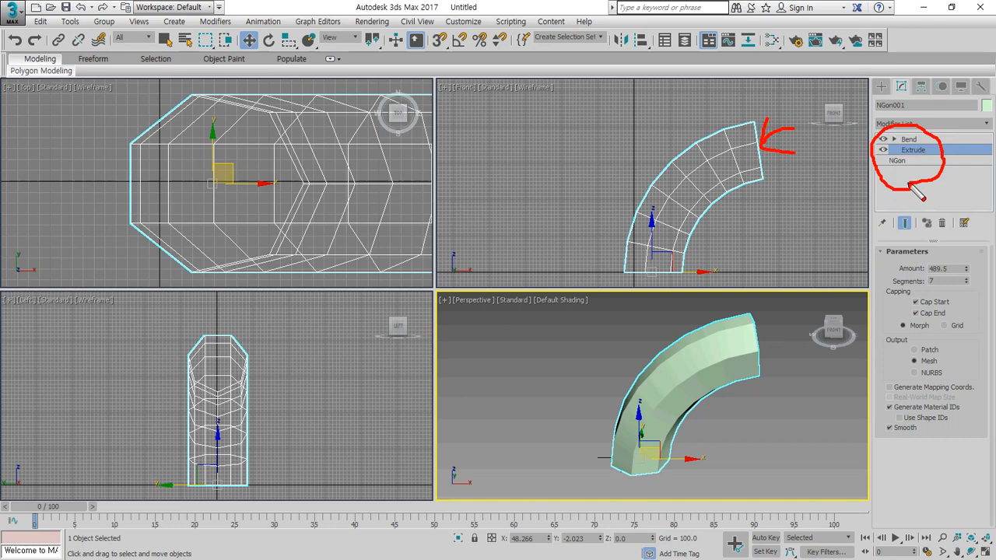
key(Escape)
Set the base NGon's number of sides to 6 with the end result of the modifier stack still shown
click(899, 161)
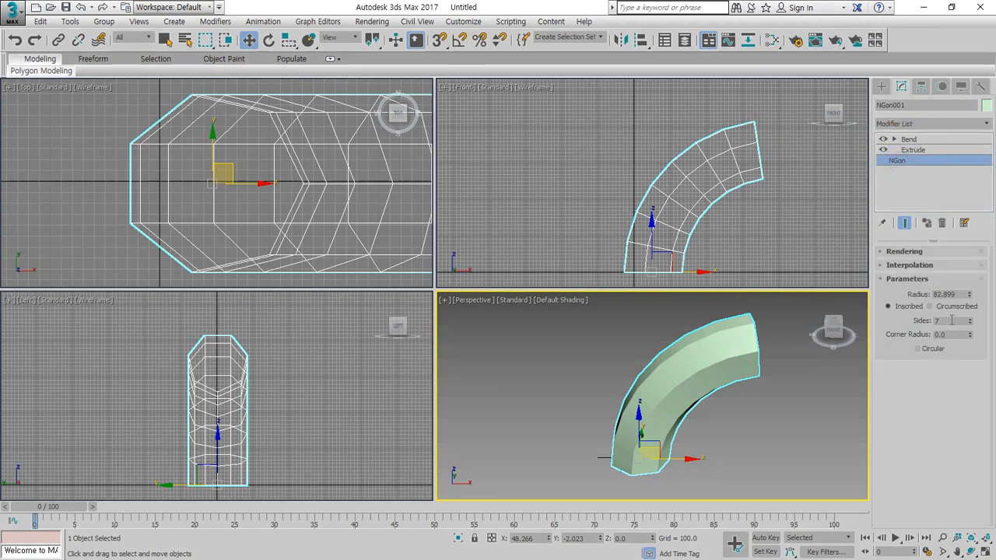
mouse_move(970, 323)
mouse_down()
mouse_move(973, 296)
mouse_move(978, 327)
mouse_move(971, 316)
mouse_up()
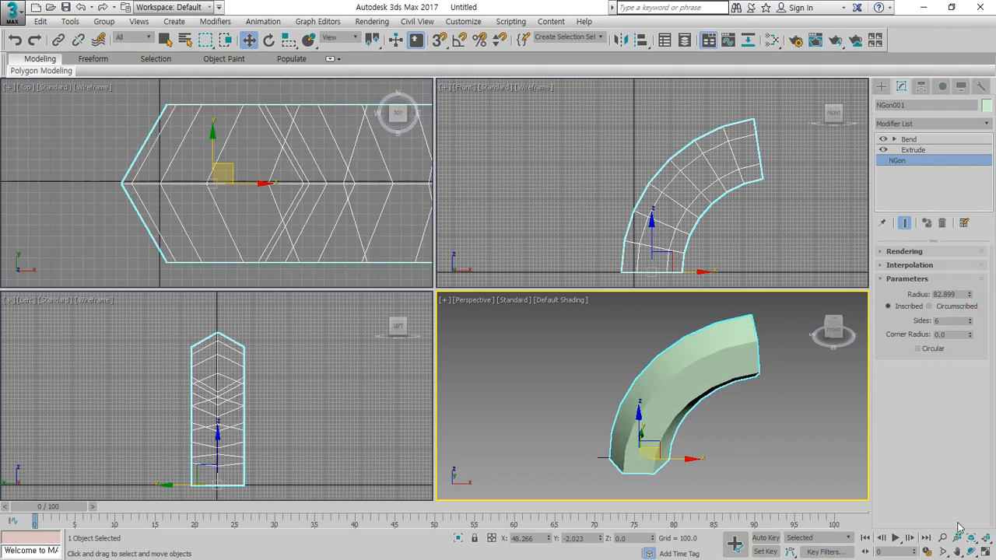
click(971, 552)
drag(680, 392, 621, 400)
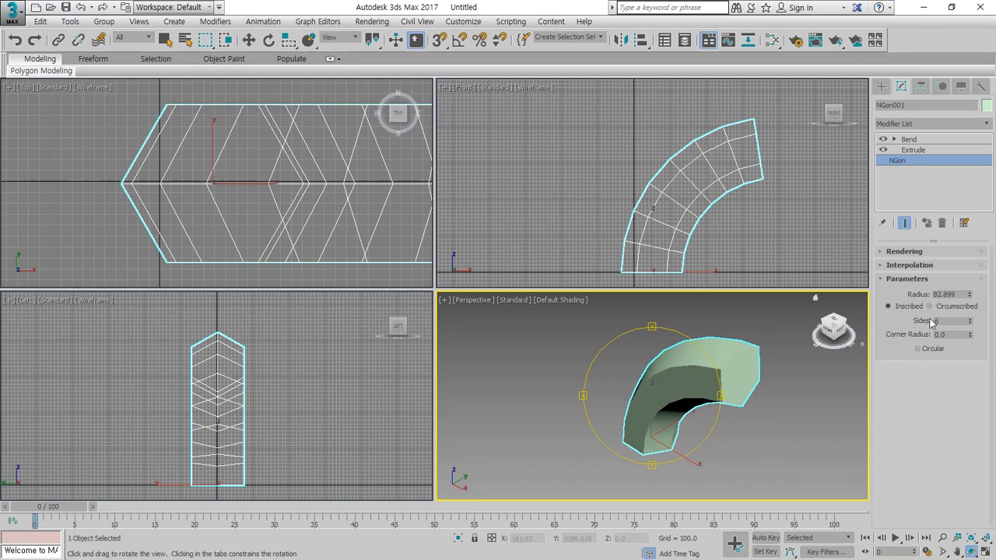
Try 11 sides on the base NGon and switch its Circular option on and off again
drag(973, 323, 972, 314)
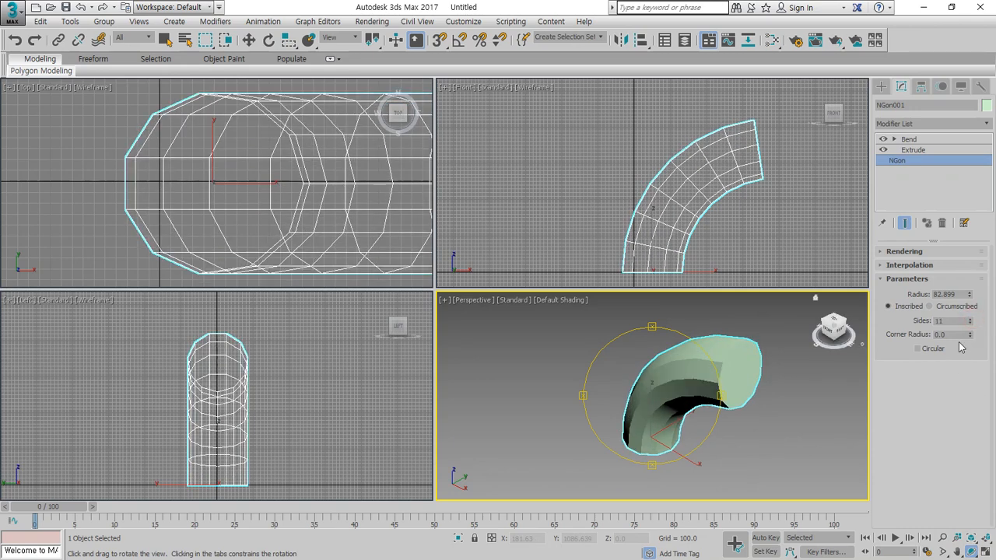
click(934, 349)
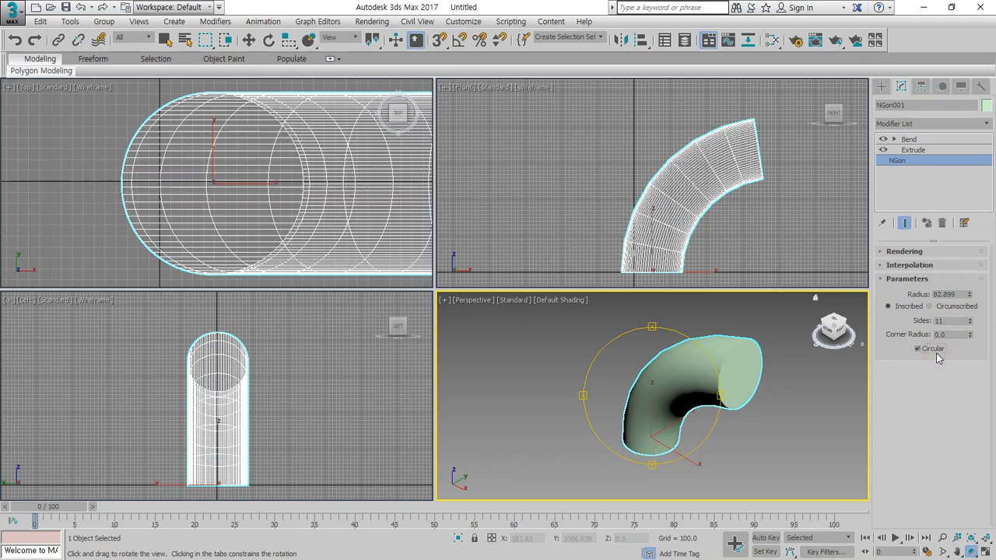
click(934, 351)
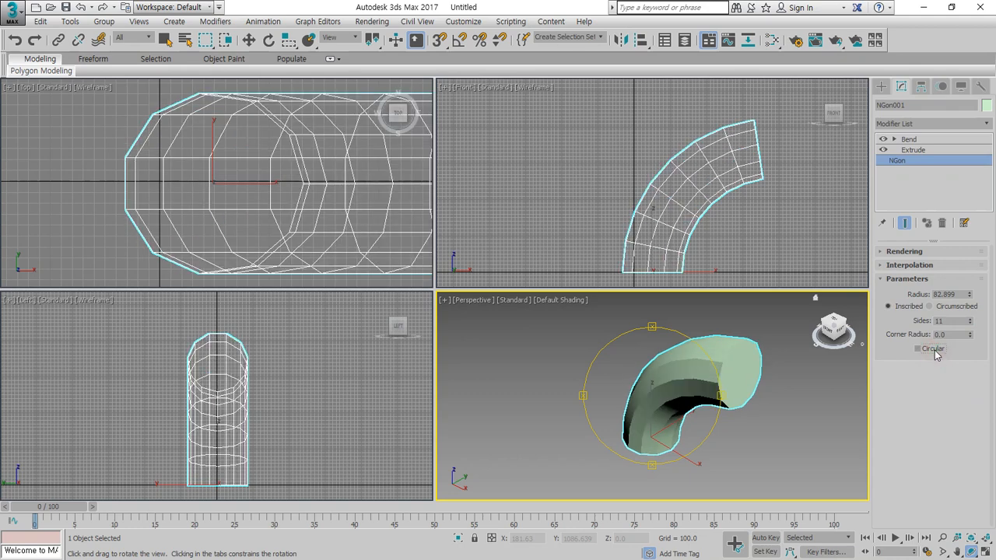
Set the base NGon to 6 sides with a corner radius of 13.04
drag(971, 327, 971, 93)
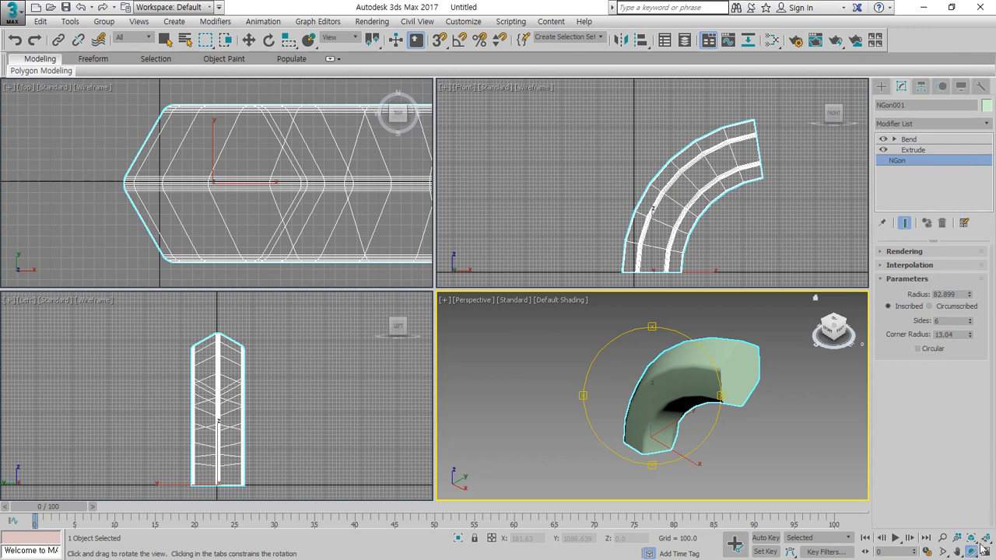
drag(673, 379, 701, 371)
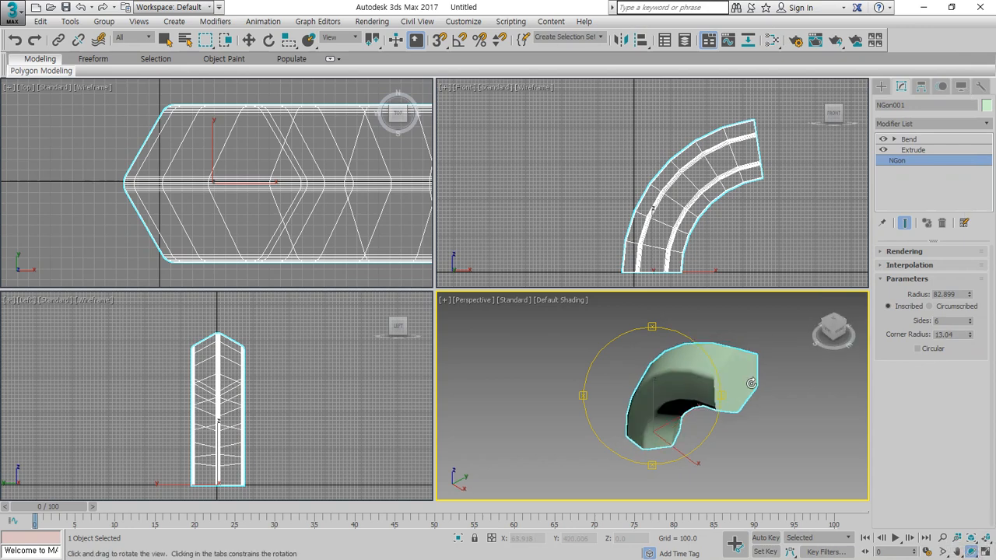
scroll(751, 383, up, 5)
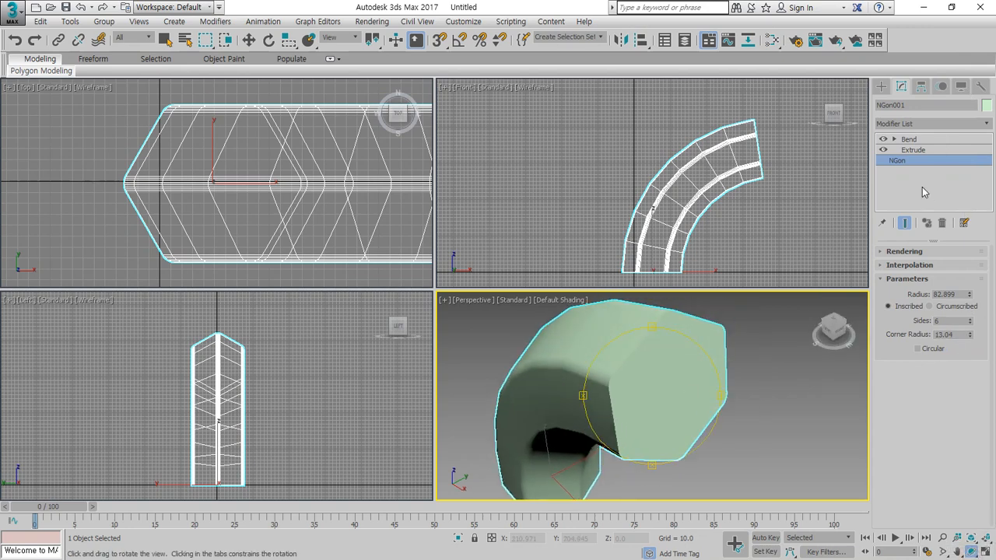
Set the Extrude amount to 490 and the Bend angle to -152, and fit the object in all viewports
click(913, 149)
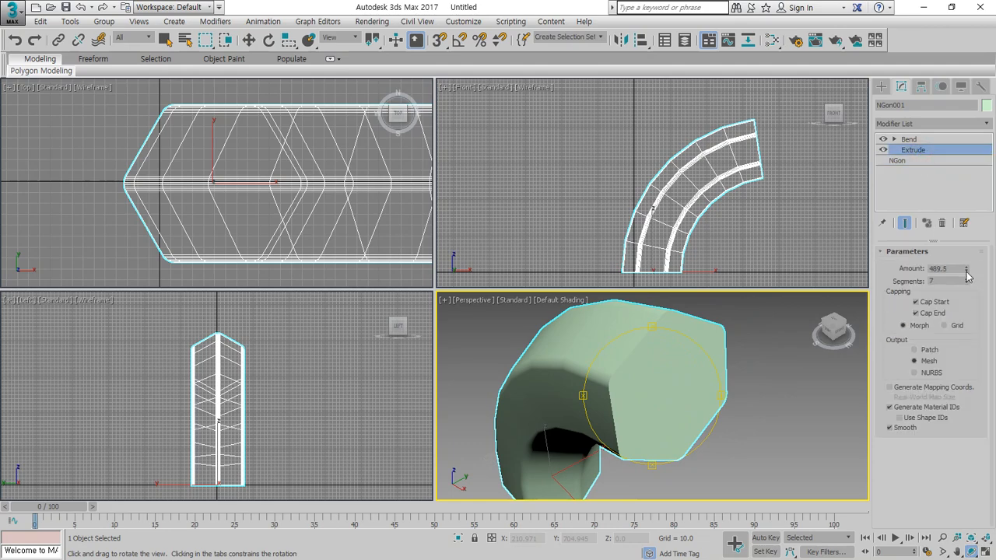
drag(967, 270, 995, 235)
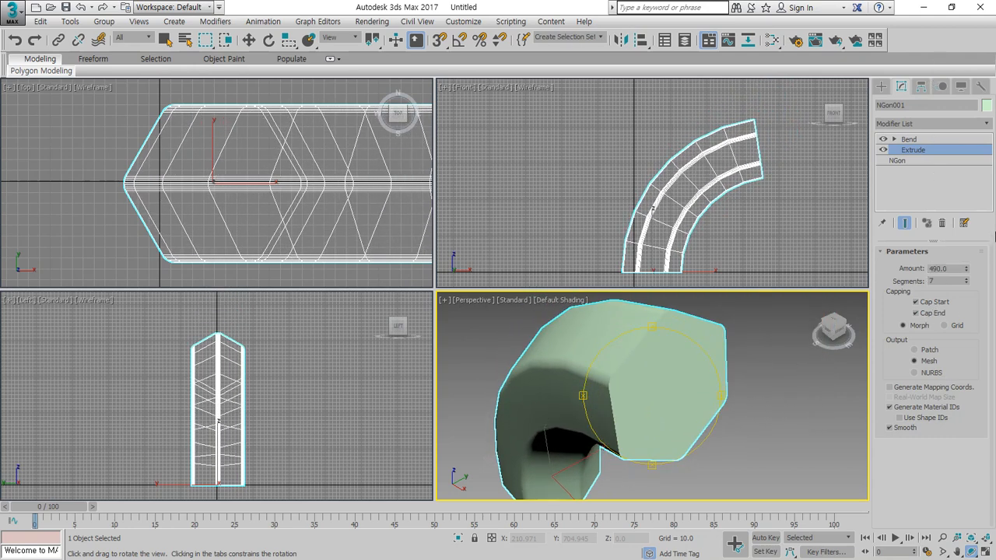
click(907, 138)
drag(962, 281, 38, 10)
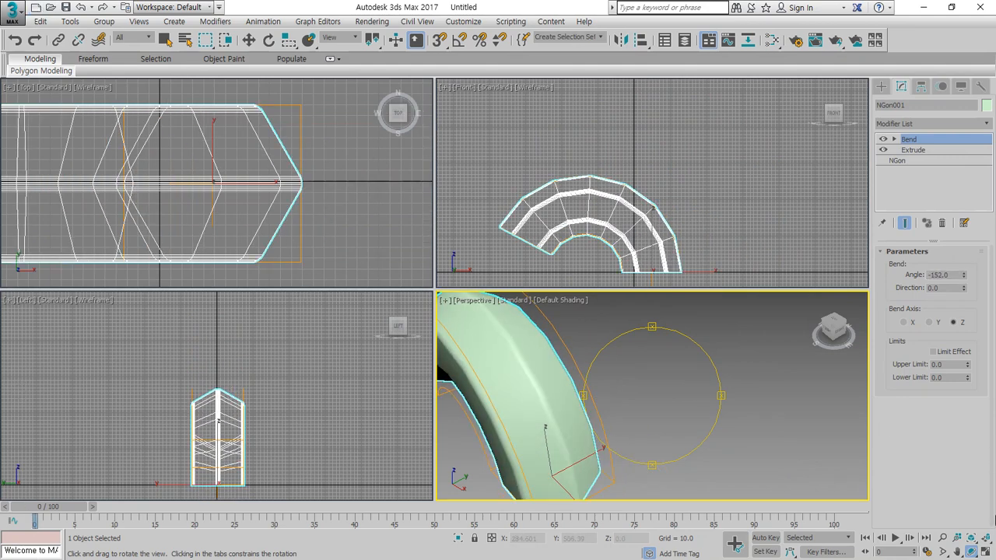
click(986, 538)
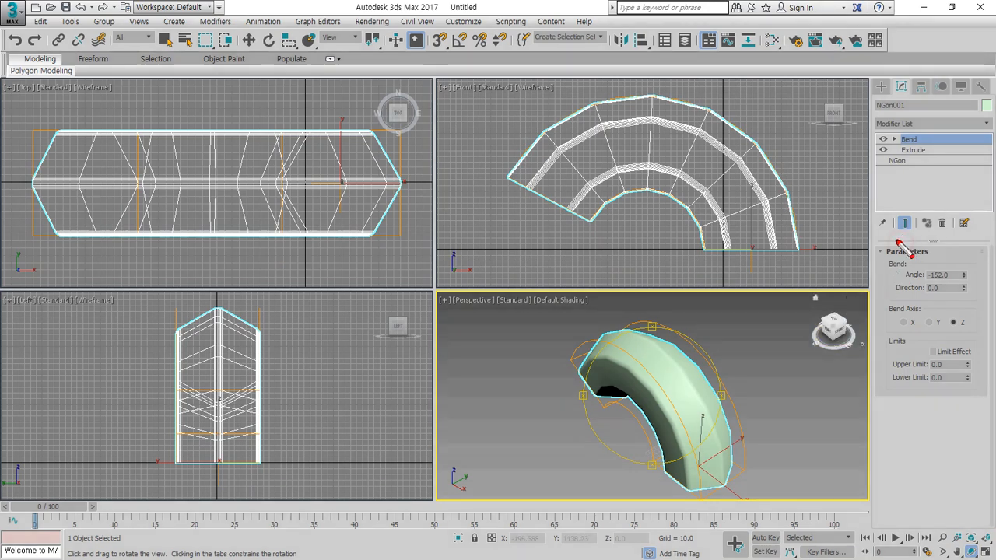
drag(901, 227, 913, 233)
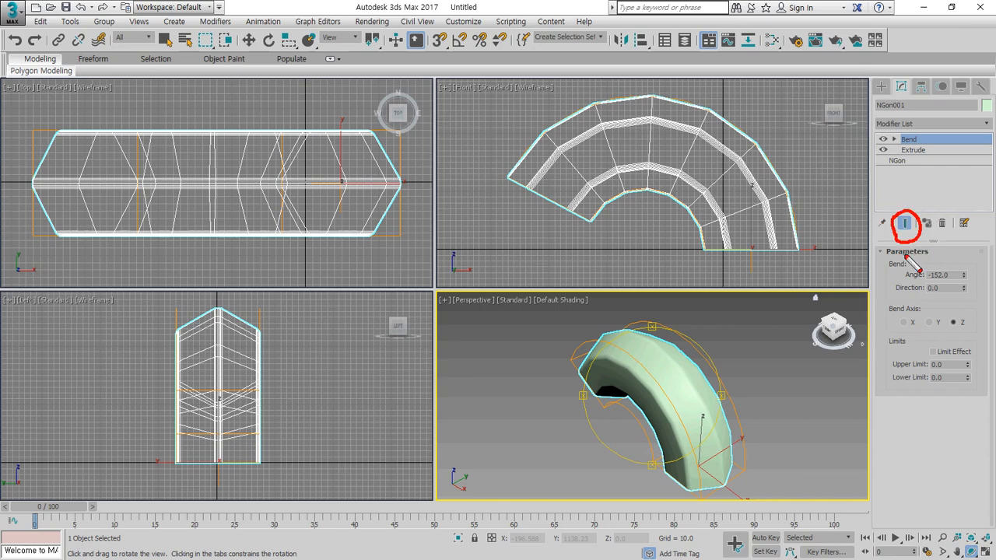
key(Escape)
Examine the object at the Bend, Extrude and NGon levels with Show End Result off, and turn it back on before returning to Bend
click(906, 224)
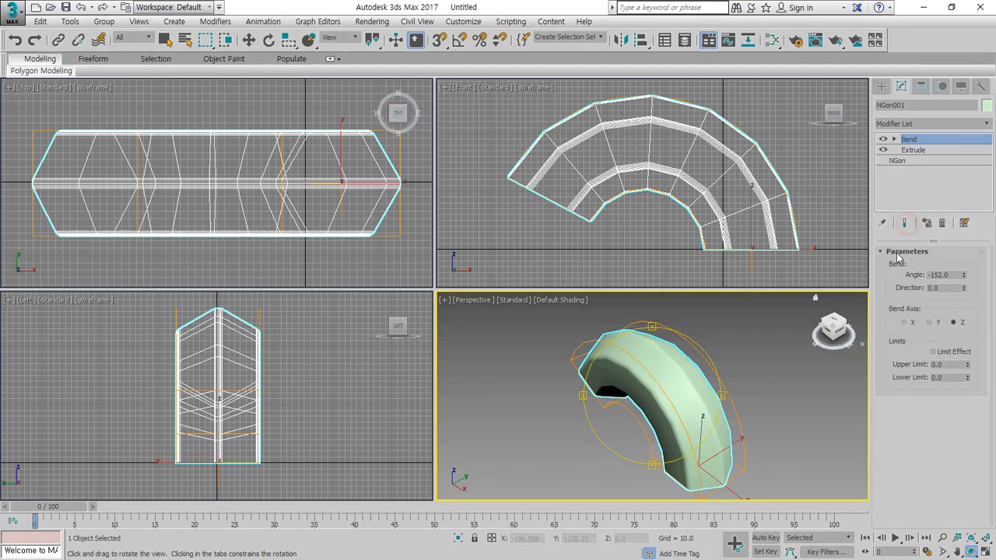
click(919, 151)
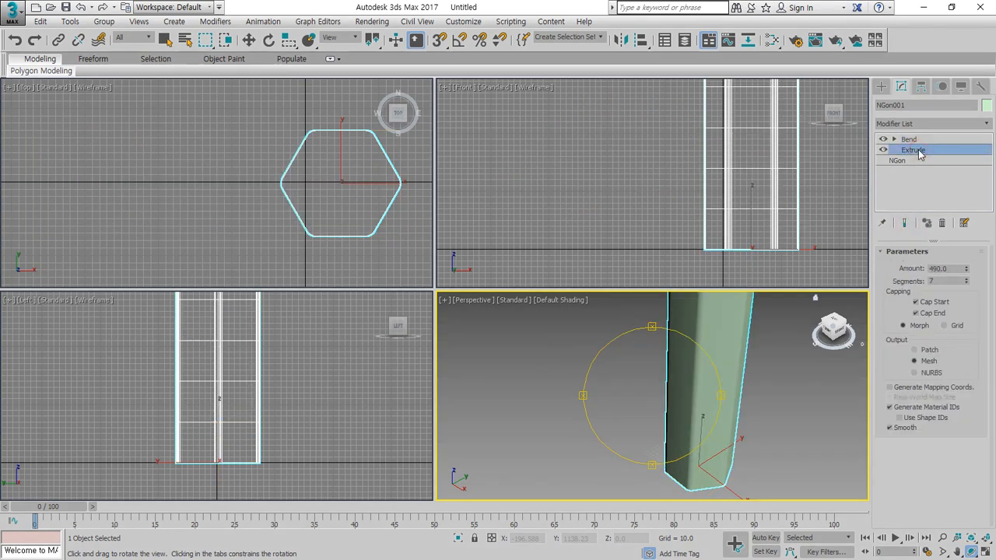
click(907, 161)
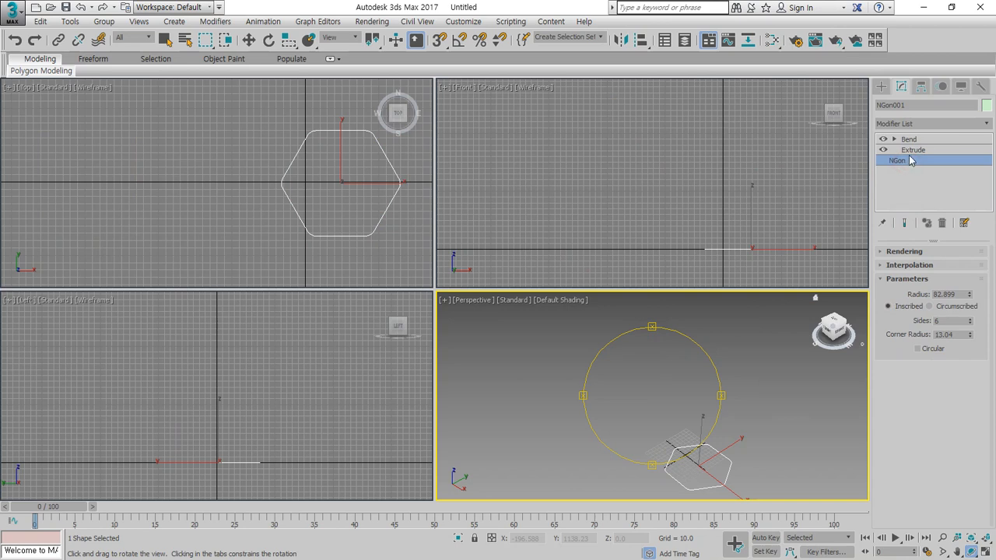
click(914, 150)
click(911, 140)
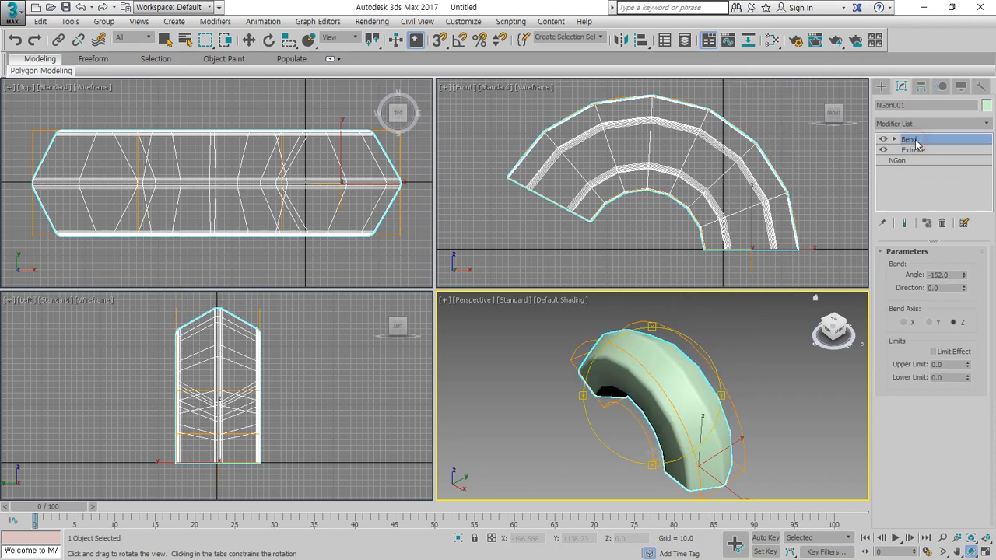
click(916, 150)
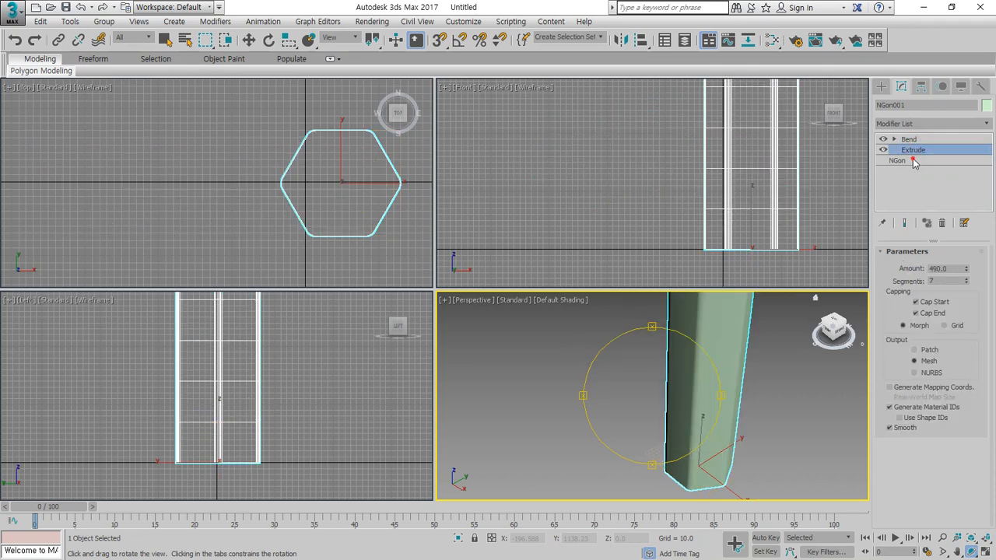
click(912, 160)
click(904, 224)
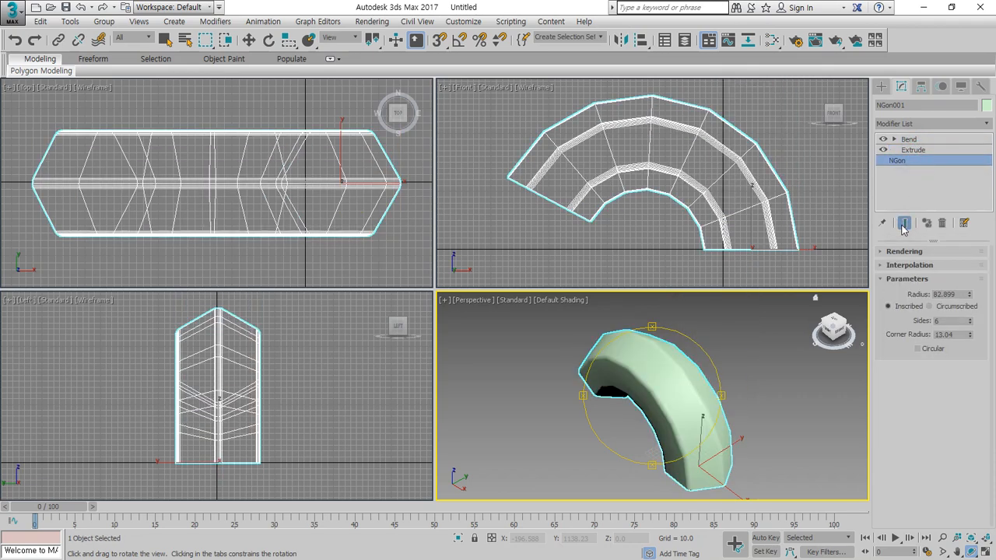
click(918, 140)
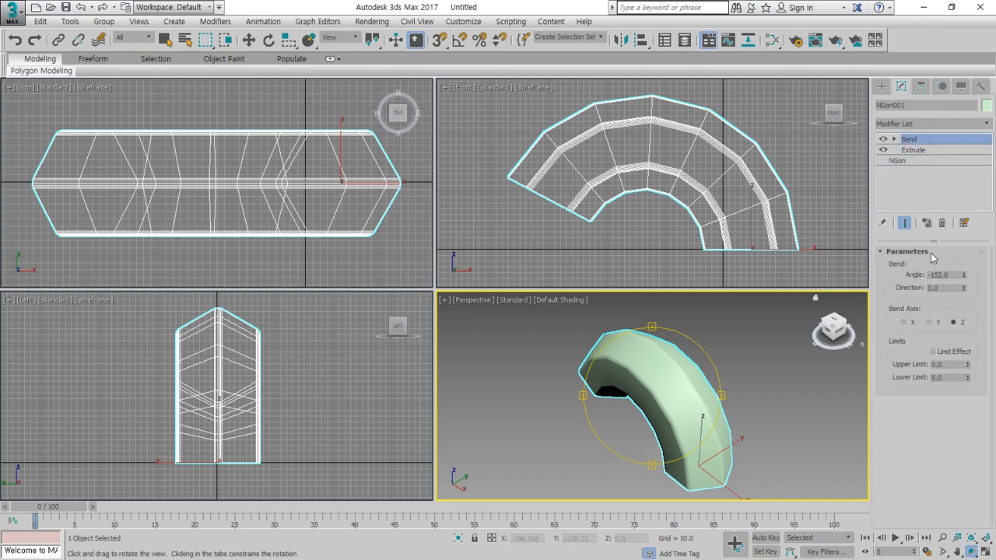
Adjust the Extrude amount, and set the base NGon's radius to 38.134
click(912, 150)
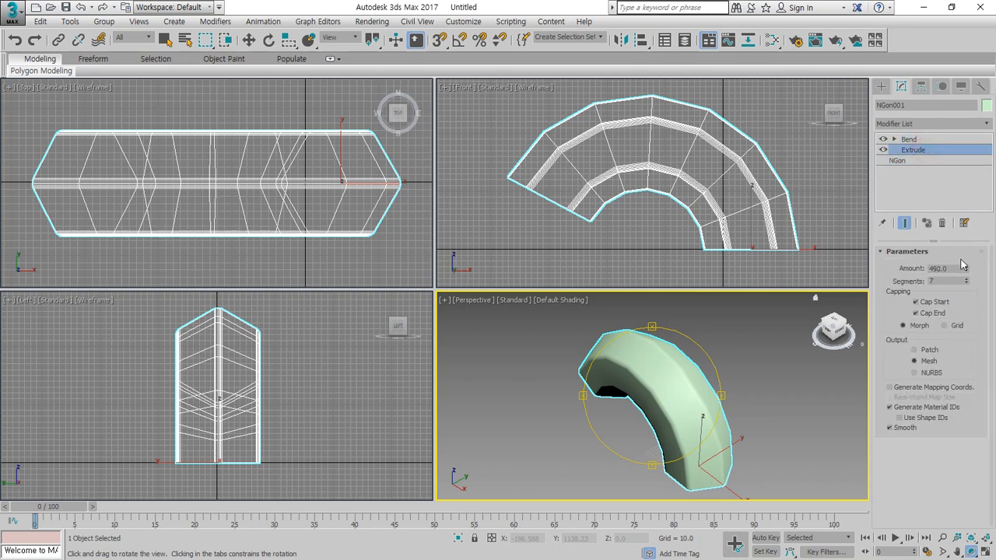
drag(966, 269, 972, 333)
click(898, 160)
Compare the base NGon outline with the finished object by switching Show End Result off and on twice
click(905, 224)
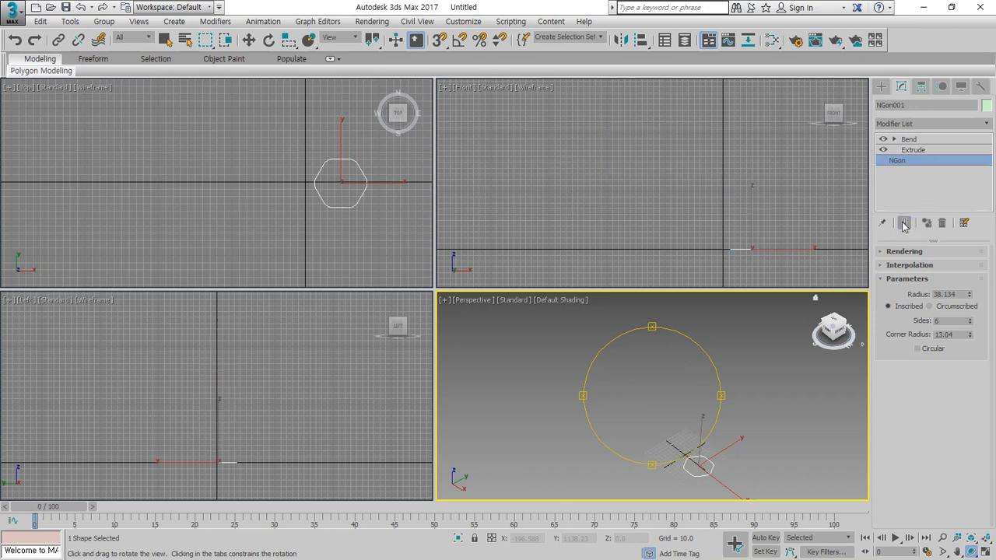
click(905, 224)
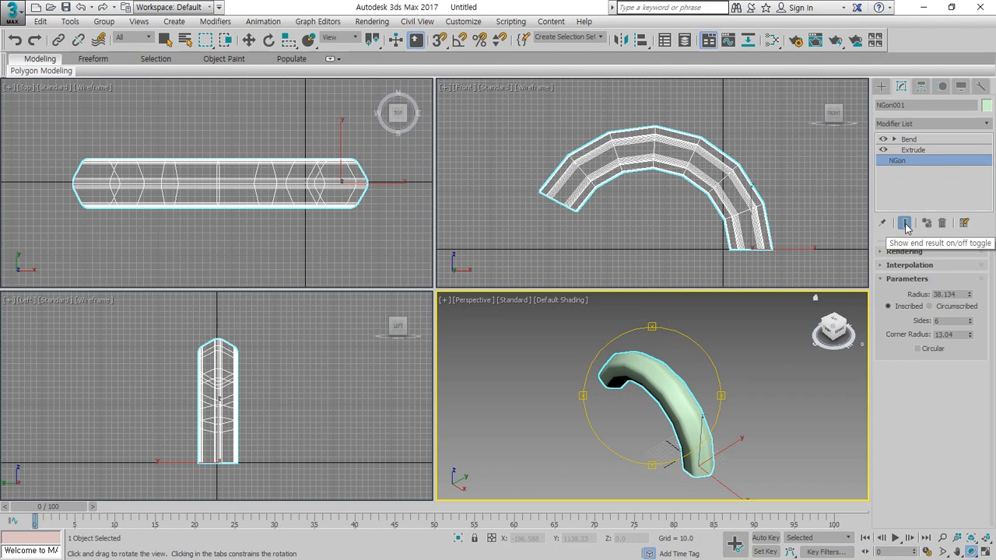
click(905, 224)
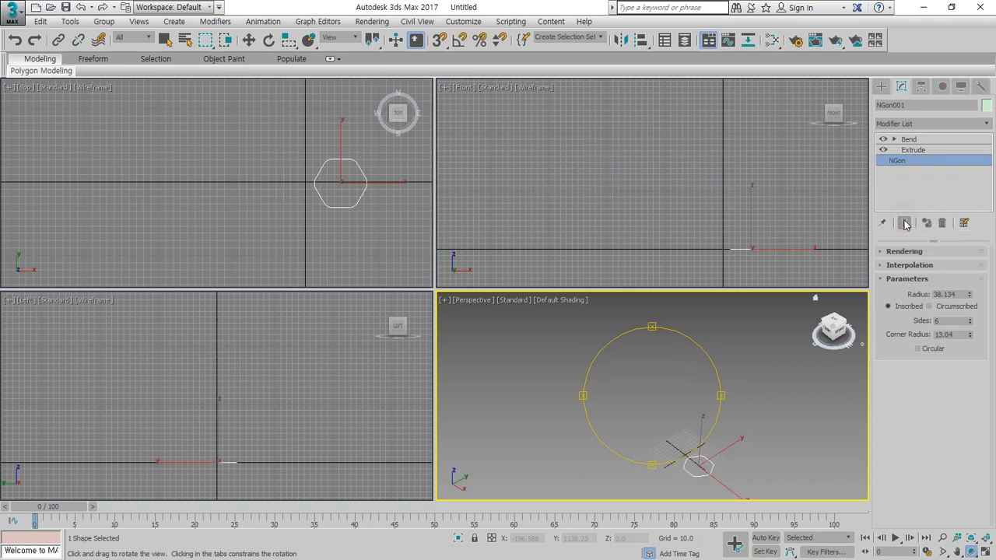
click(905, 224)
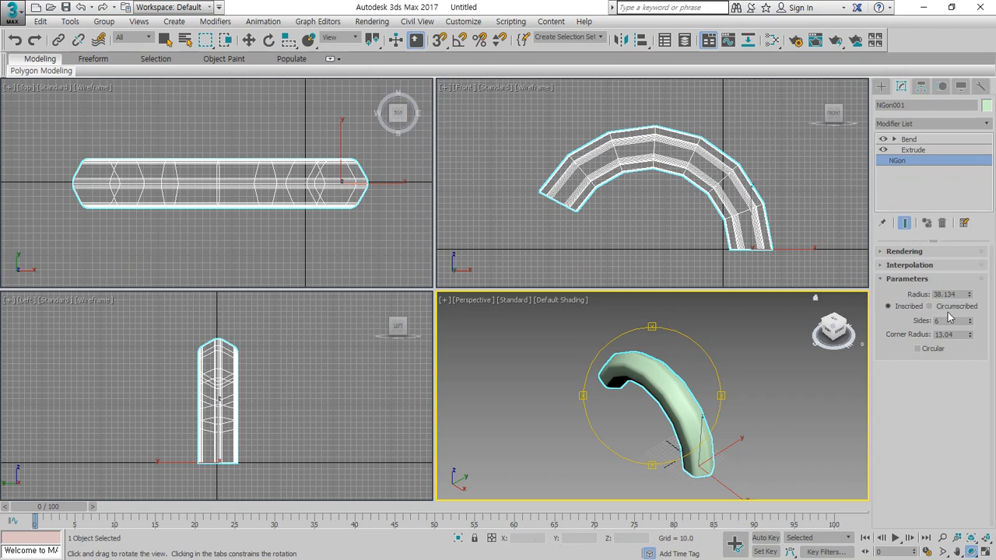
Set the base NGon to a radius of 32.032 and 11 sides, and make the Front viewport active
drag(970, 297, 970, 321)
right_click(442, 197)
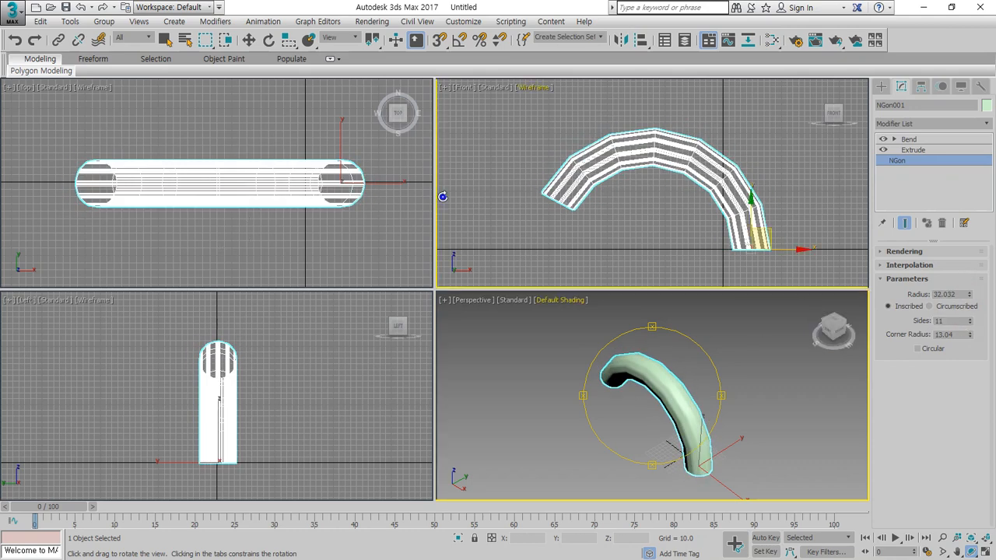